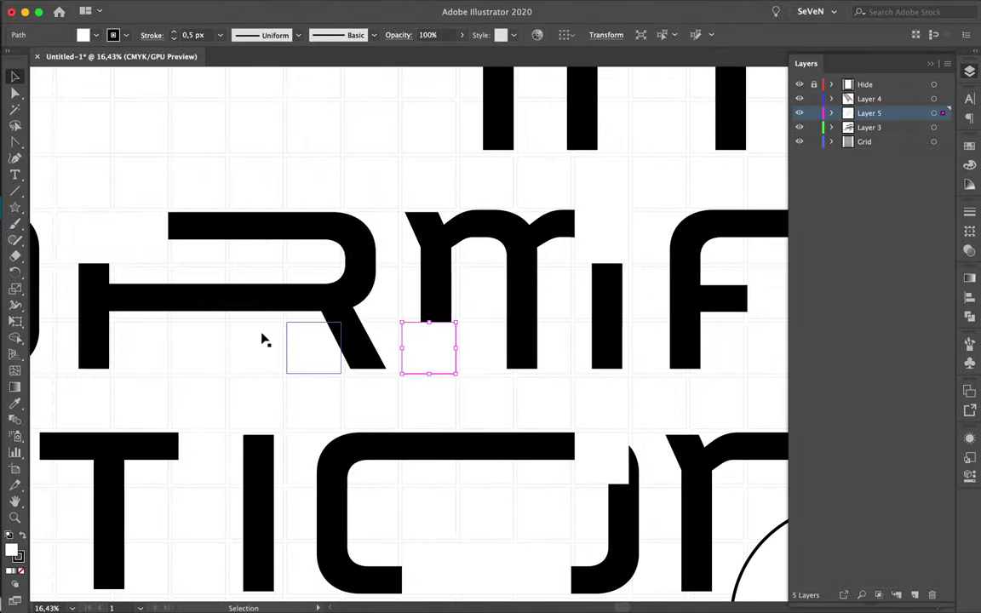
Select the small grid squares beside the R and elsewhere on the grid.
click(143, 308)
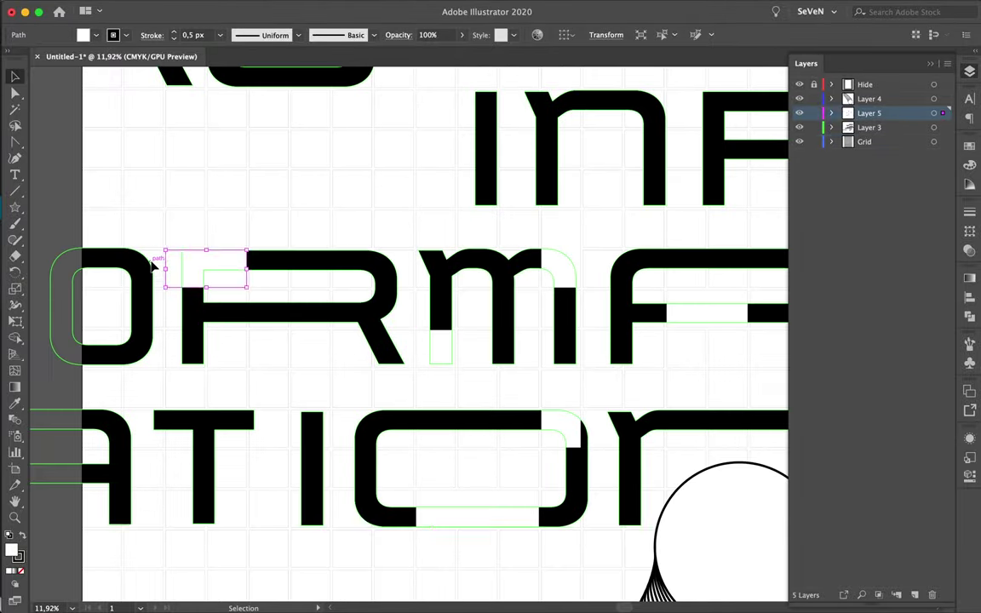
scroll(152, 246, up, 3)
click(729, 140)
scroll(732, 140, down, 3)
scroll(732, 140, up, 5)
scroll(733, 140, right, 2)
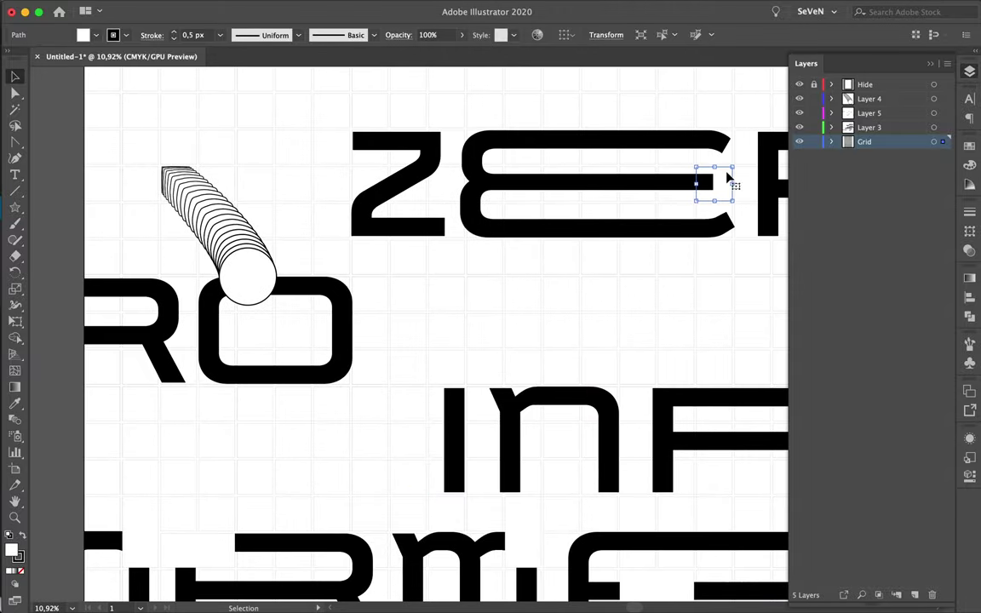
scroll(681, 196, right, 5)
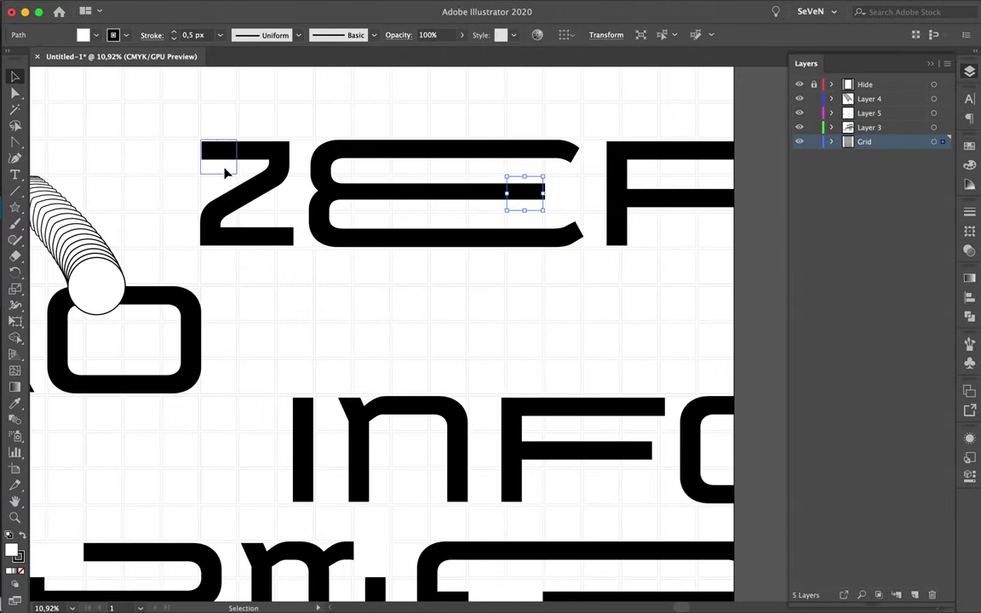
scroll(511, 256, down, 5)
scroll(391, 281, up, 1)
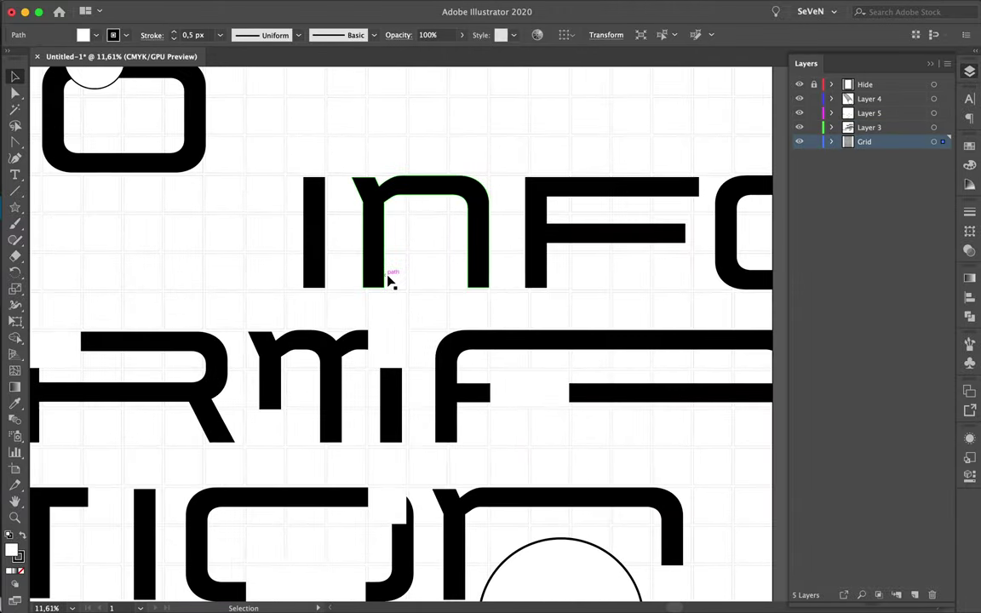
scroll(463, 368, down, 3)
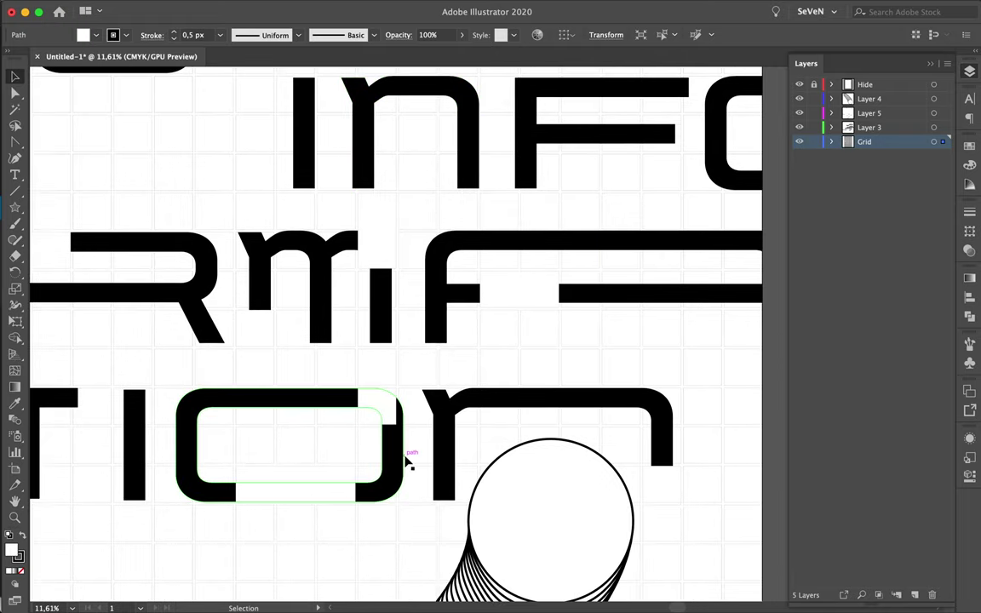
scroll(406, 460, up, 3)
scroll(405, 555, right, 3)
Move the small lower piece of the F stem onto Layer 5.
double_click(464, 303)
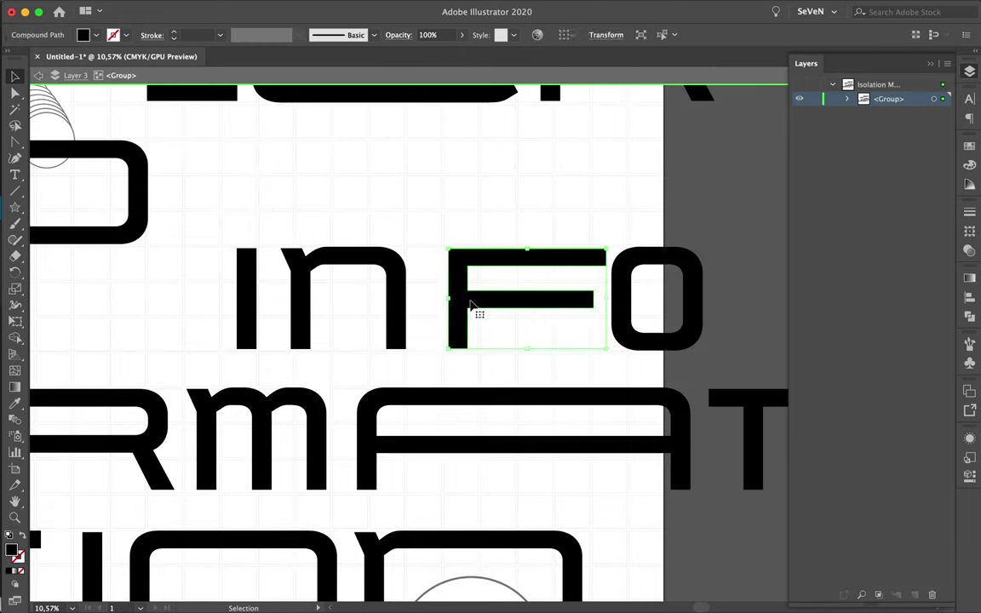
key(Escape)
double_click(624, 300)
key(Escape)
click(461, 336)
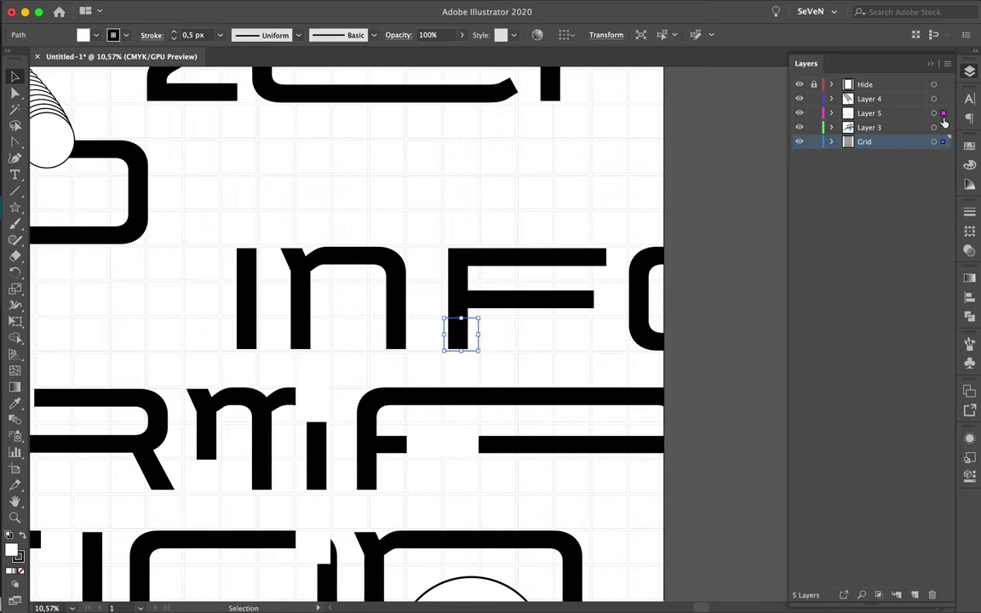
drag(943, 121, 943, 113)
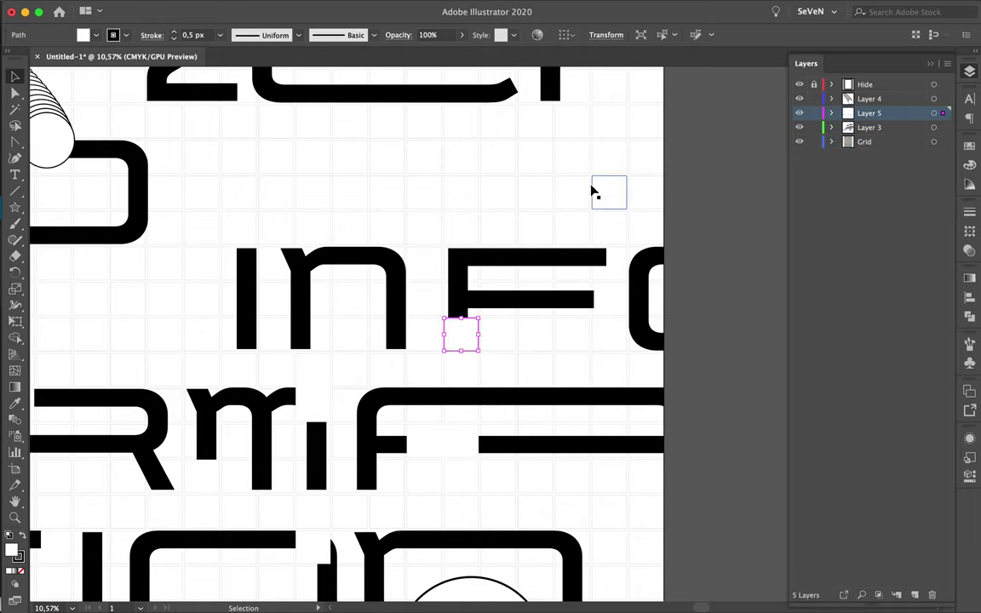
Reposition the stem piece under the leg of the n.
double_click(394, 324)
scroll(395, 345, up, 3)
key(Escape)
drag(943, 113, 943, 142)
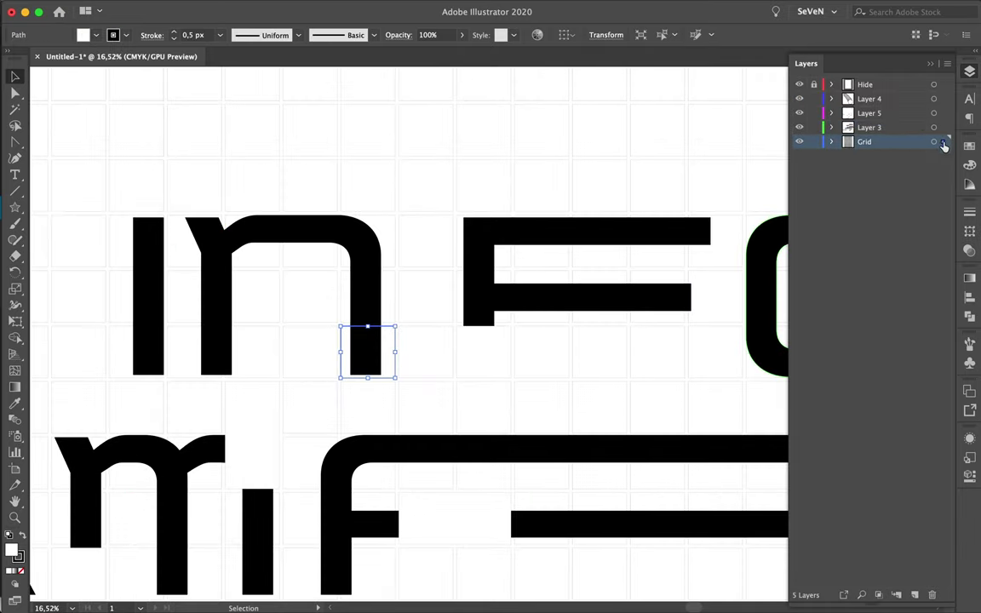
scroll(547, 193, down, 5)
Move the stem piece from the I of TION beside the stem of the T.
click(230, 334)
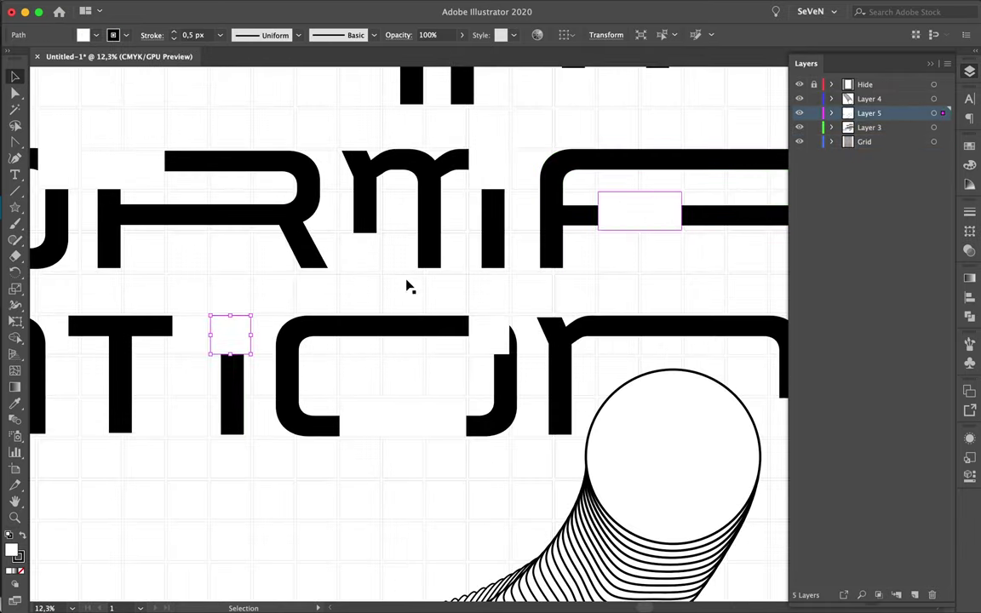
double_click(141, 400)
drag(147, 394, 176, 415)
key(Escape)
double_click(160, 412)
key(Escape)
scroll(499, 499, down, 3)
scroll(528, 209, up, 3)
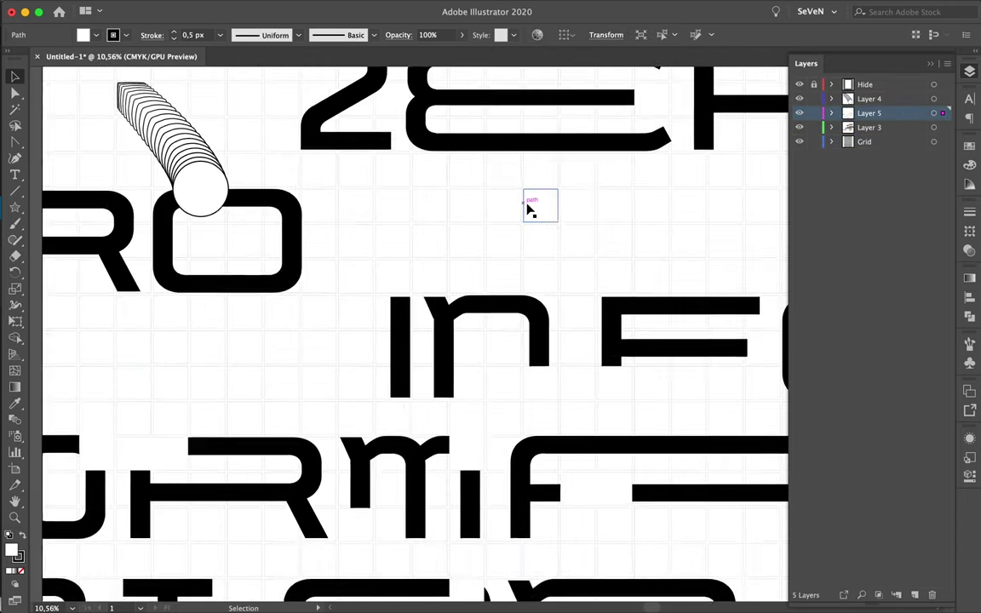
scroll(528, 208, up, 2)
Select the piece inside the E of ZERO and isolate the O letter group.
click(409, 159)
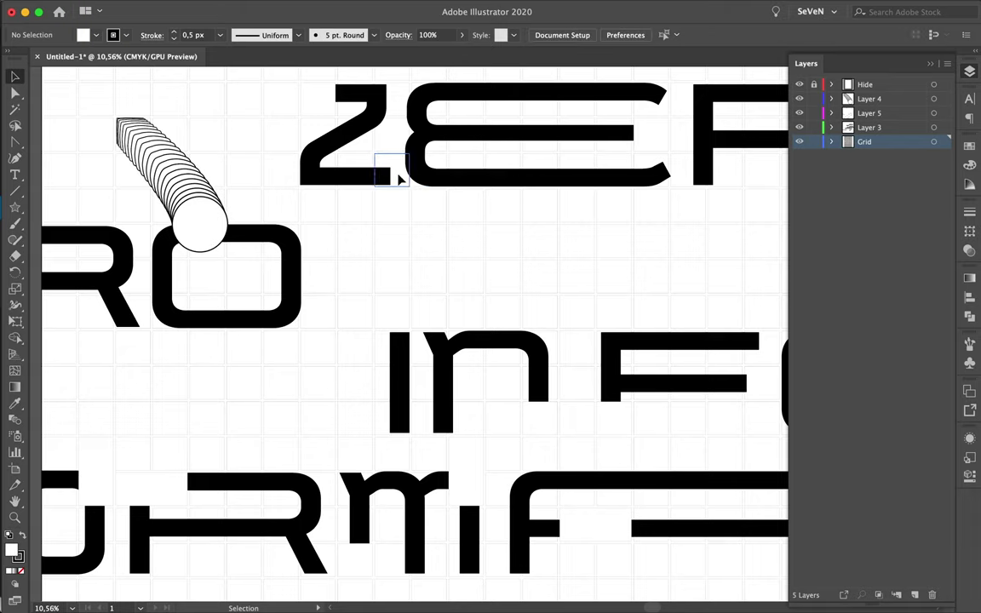
scroll(707, 146, down, 3)
double_click(785, 306)
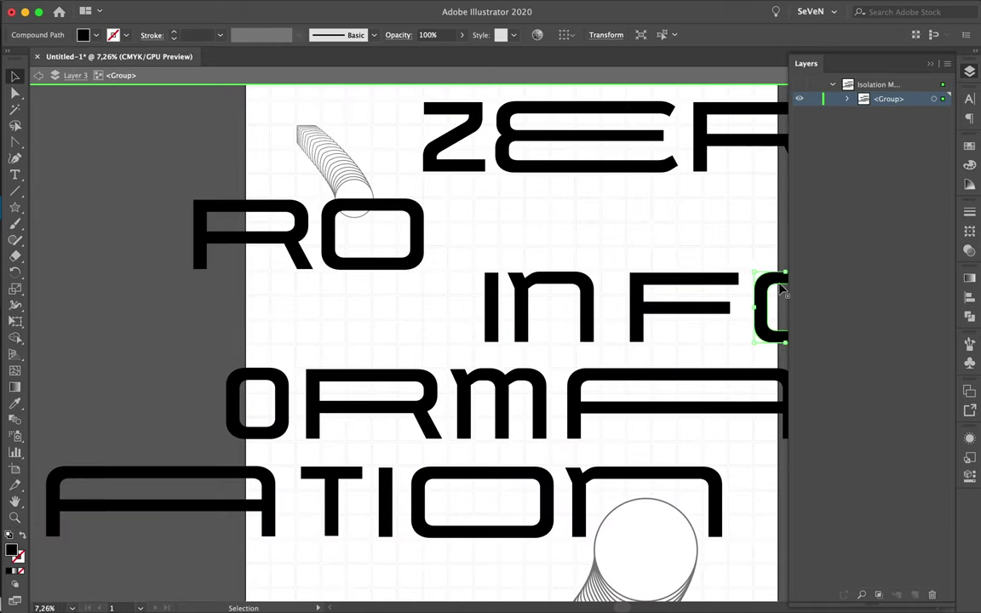
Fill the O with red E30613 and save that red as a new swatch.
click(970, 145)
click(833, 181)
double_click(797, 161)
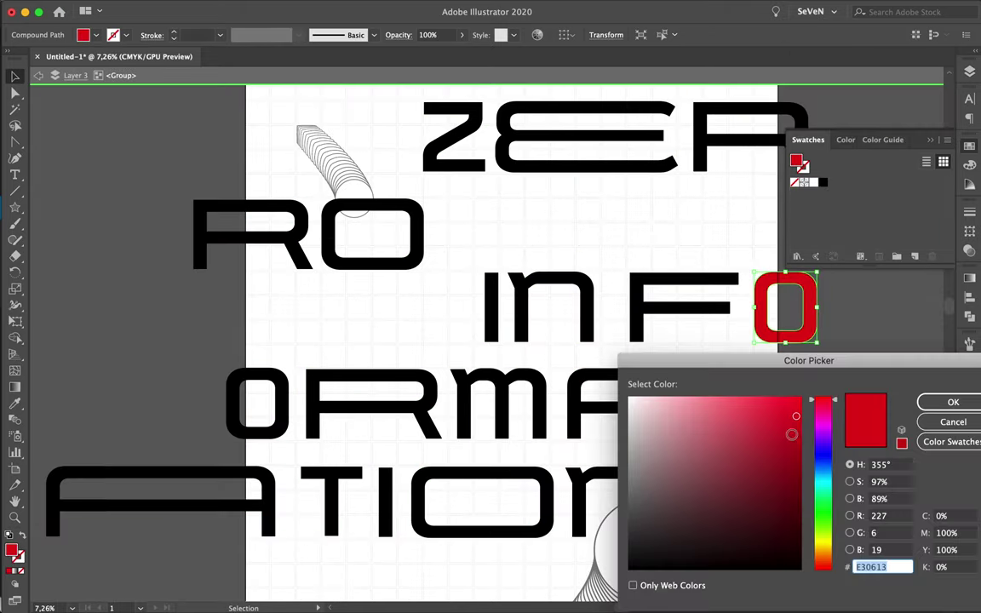
click(953, 403)
click(558, 411)
click(373, 354)
Apply the red fill to the O letters in the TION group and exit isolation.
click(483, 477)
click(833, 182)
double_click(601, 227)
click(602, 227)
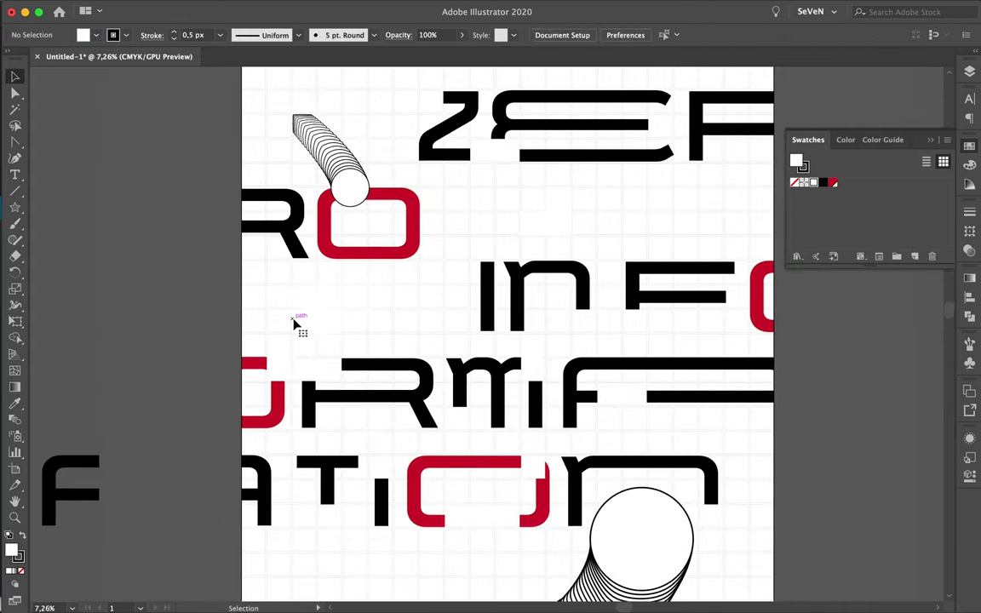
scroll(508, 411, down, 5)
scroll(509, 412, down, 3)
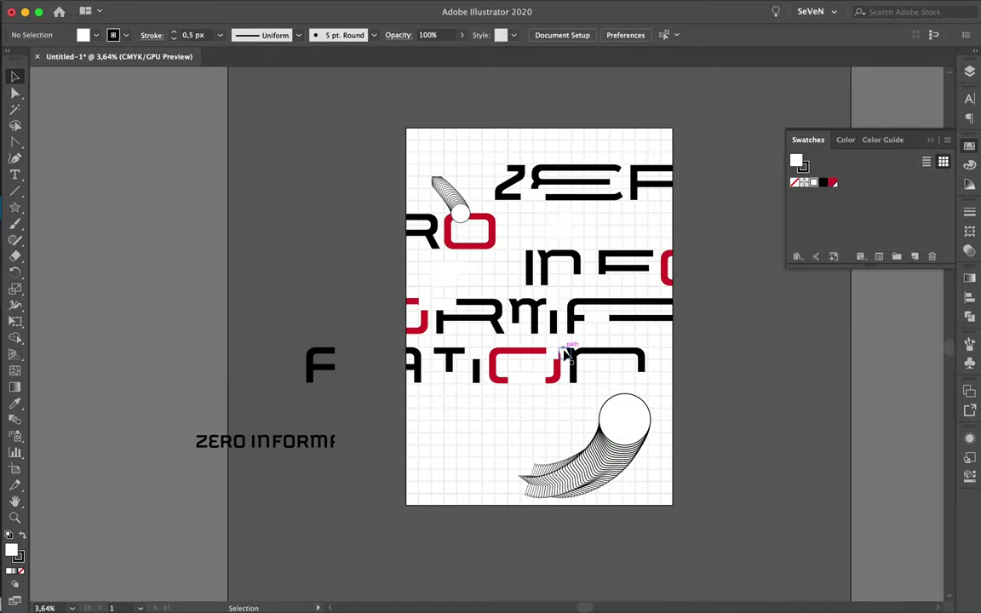
Type 20 on Layer 5 in the Thin weight and enlarge it.
scroll(586, 397, up, 3)
scroll(501, 284, up, 2)
scroll(445, 310, down, 2)
key(t)
click(969, 70)
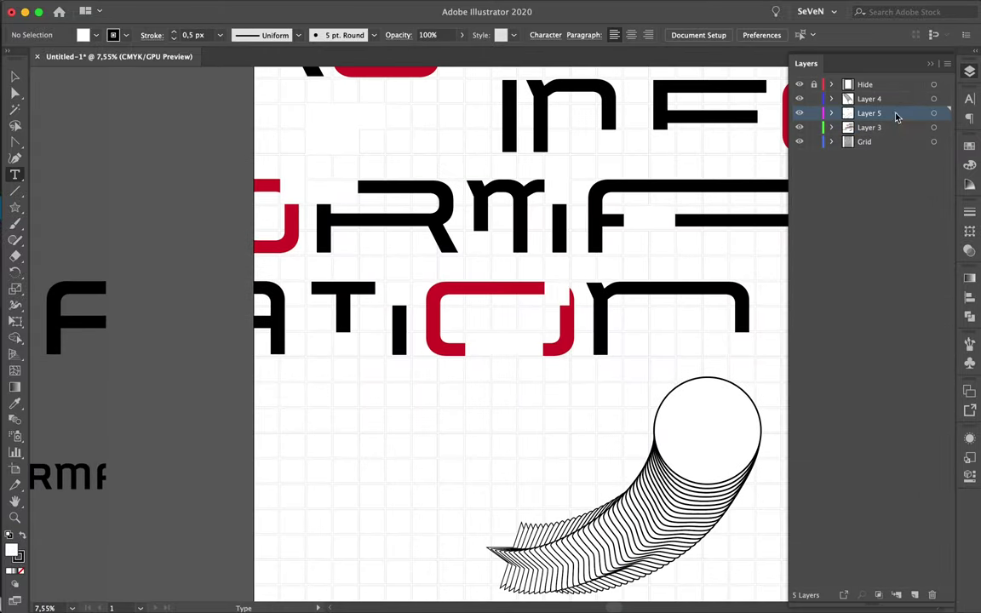
click(209, 428)
text(20)
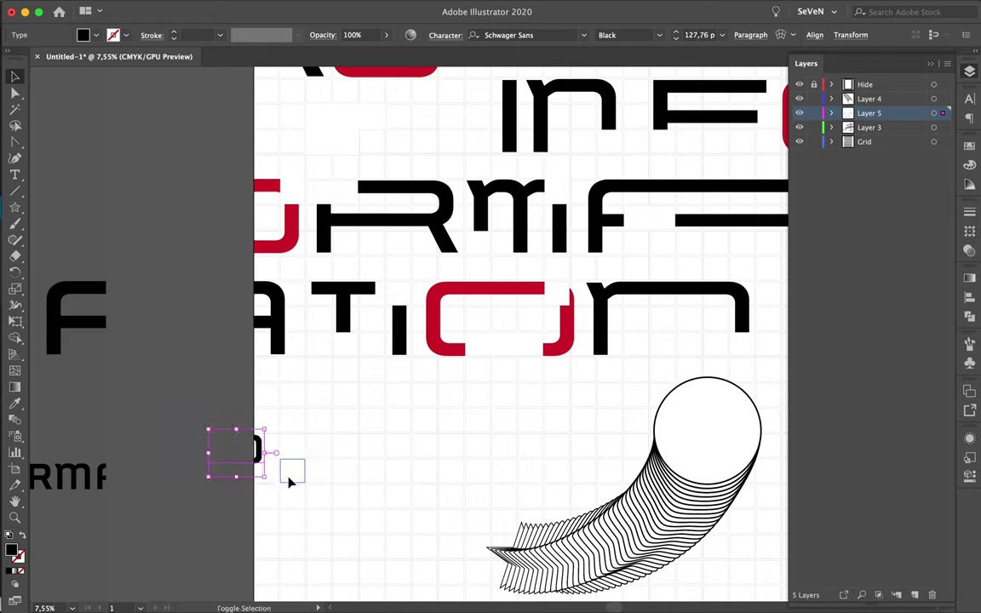
key(ctrl+t)
click(944, 131)
click(809, 147)
mouse_move(378, 460)
mouse_down()
mouse_move(474, 534)
mouse_move(454, 582)
mouse_up()
Expand the 20 to outlines and scale it slightly smaller.
scroll(411, 561, up, 3)
click(167, 8)
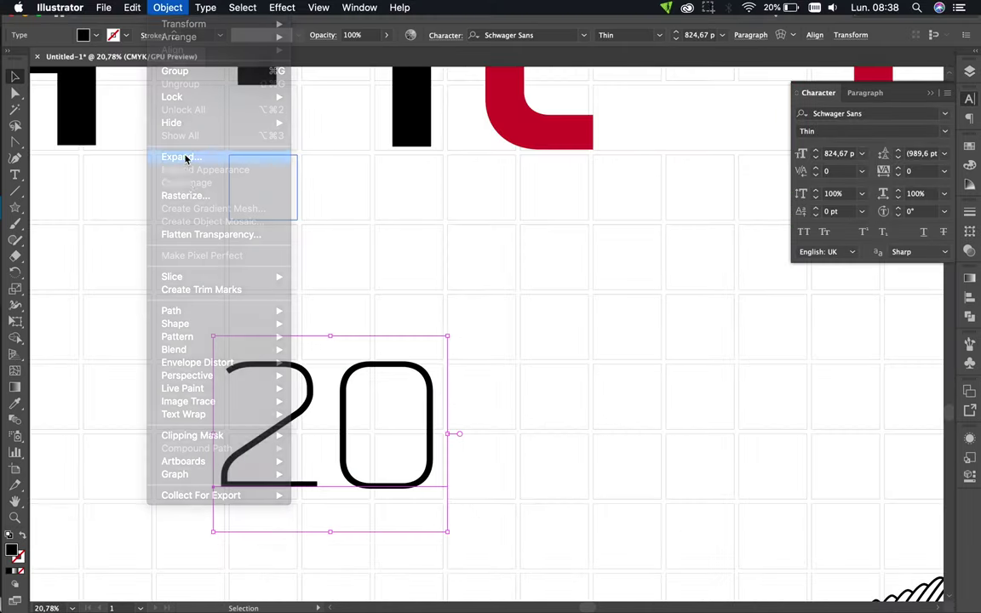
click(182, 156)
drag(325, 488, 328, 429)
click(429, 429)
Duplicate the ZERO INFORMATION text beside the 20, retype it as APRIL, and reduce its size.
key(F7)
key(ctrl+0)
drag(203, 389, 553, 389)
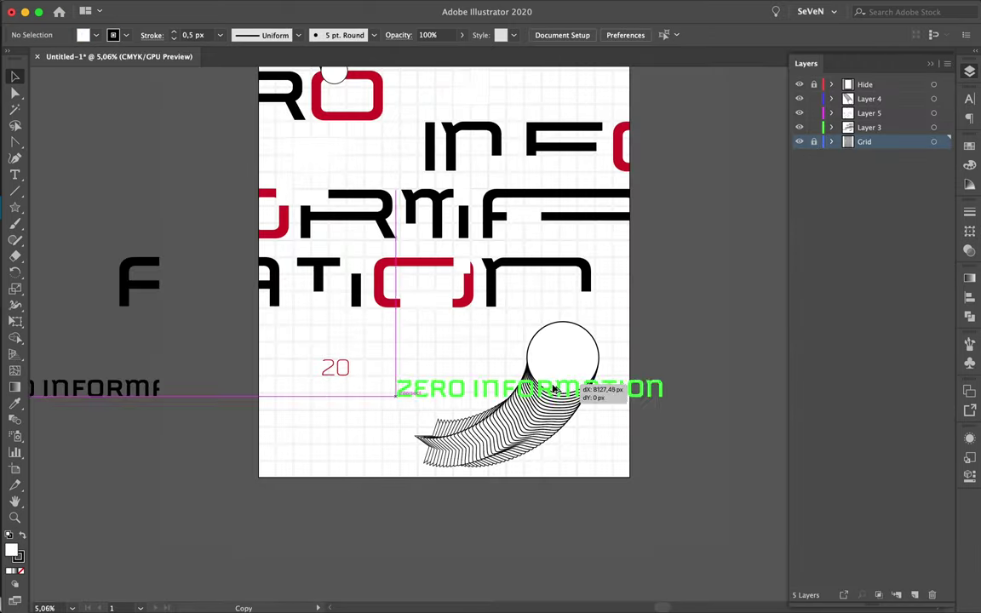
scroll(512, 361, up, 2)
triple_click(309, 367)
text(APRIL)
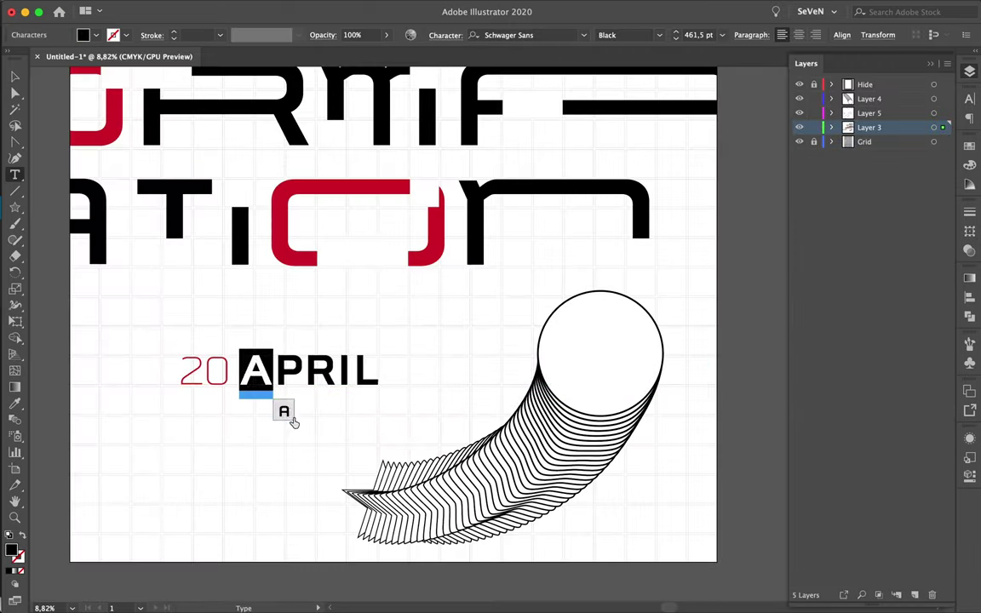
key(Escape)
key(ctrl+t)
click(815, 158)
Move APRIL onto the 20 and widen its tracking to 280.
scroll(311, 375, up, 2)
drag(326, 375, 219, 359)
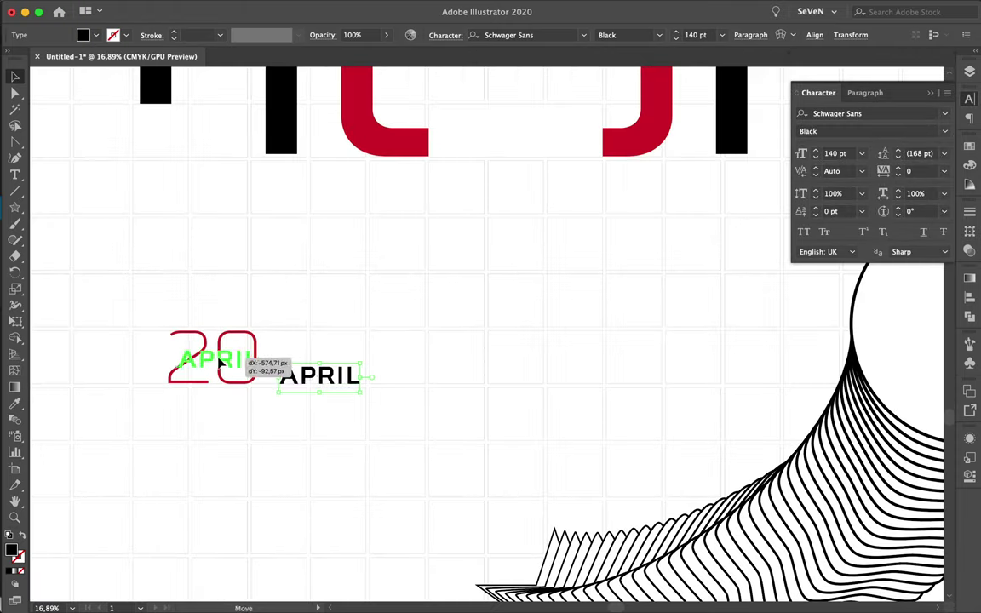
right_click(204, 364)
key(Escape)
scroll(263, 361, up, 1)
key(F7)
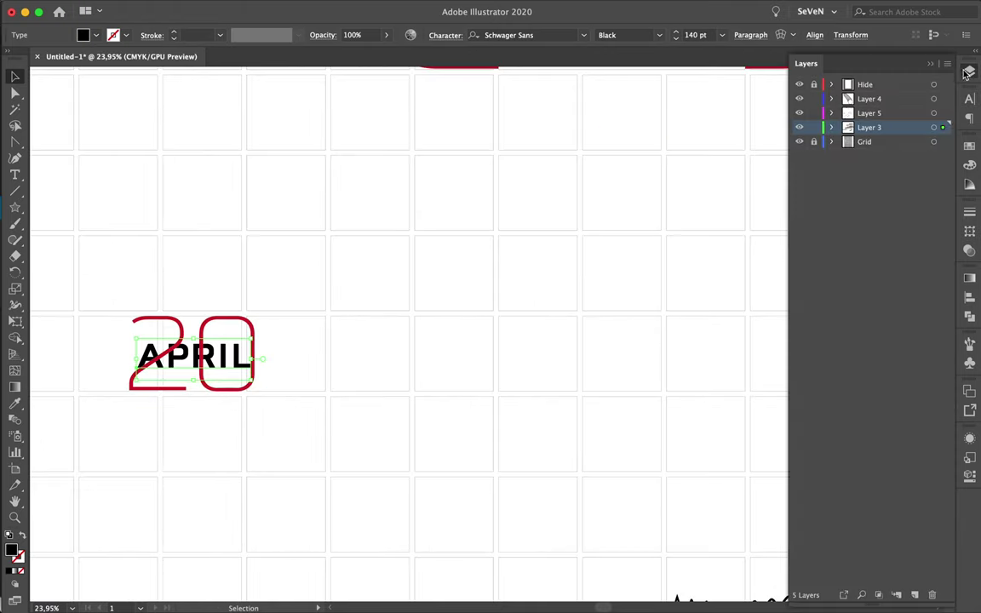
key(ctrl+t)
click(899, 170)
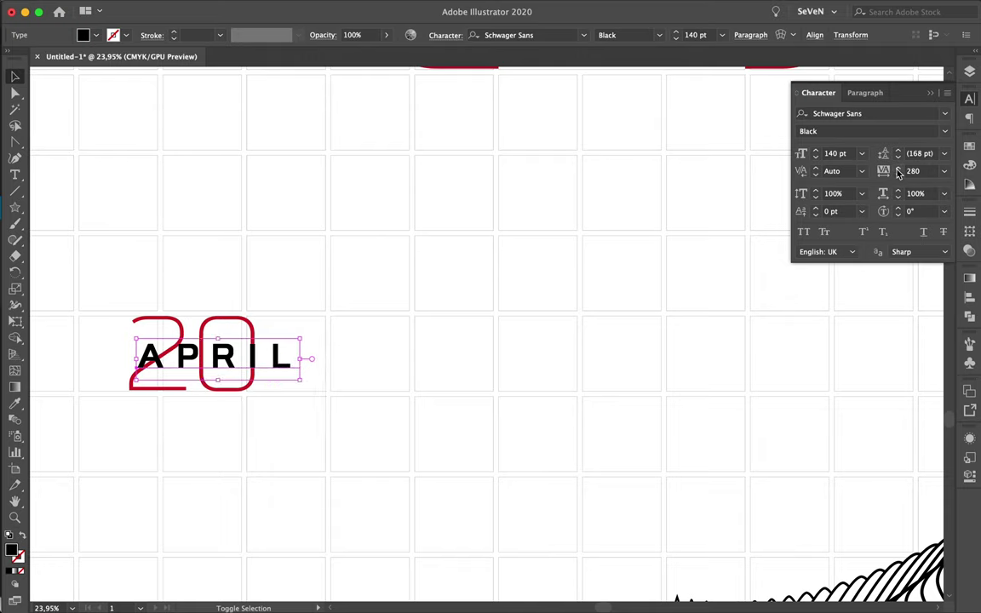
Make a second APRIL copy to the right and expand the left APRIL to outlines.
drag(255, 358, 445, 358)
click(219, 353)
click(168, 6)
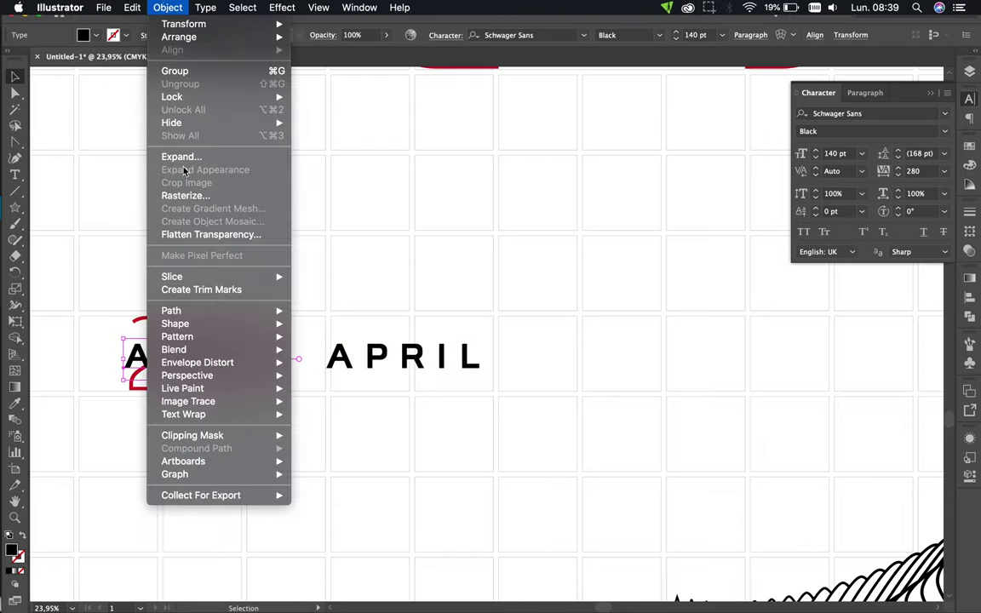
click(182, 157)
key(Return)
click(322, 84)
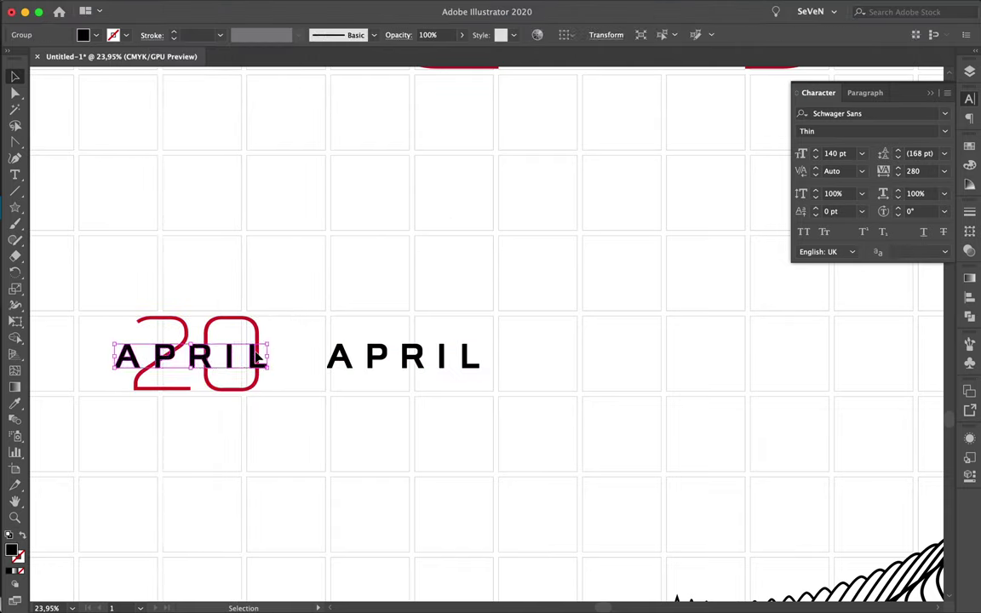
Position APRIL with the 20, then move the spare copy beside them and retype it APOLLO.
drag(258, 359, 220, 359)
click(292, 363)
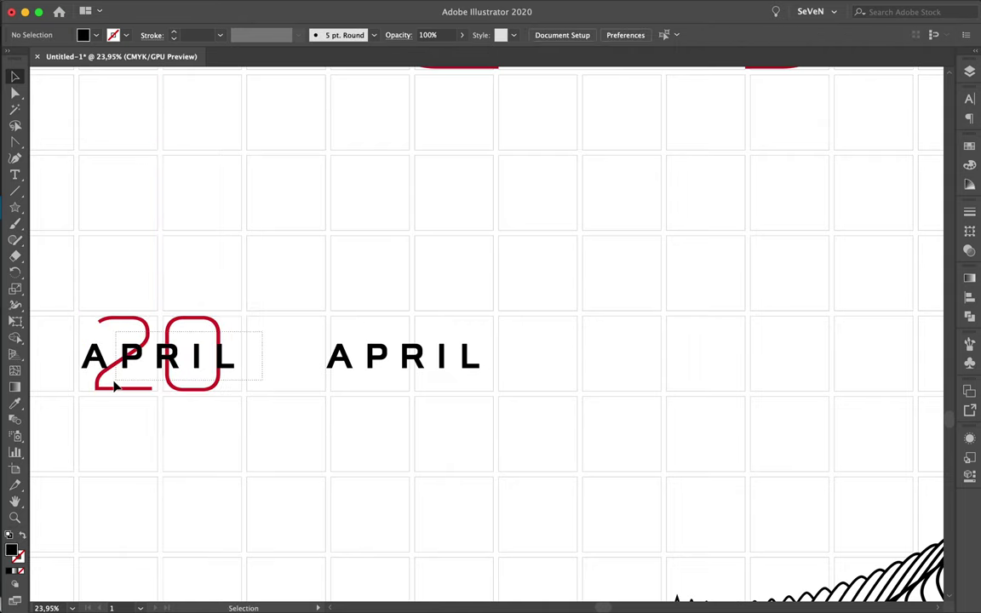
drag(97, 390, 100, 388)
drag(375, 364, 313, 340)
double_click(313, 336)
key(ctrl+a)
text(APOLLO)
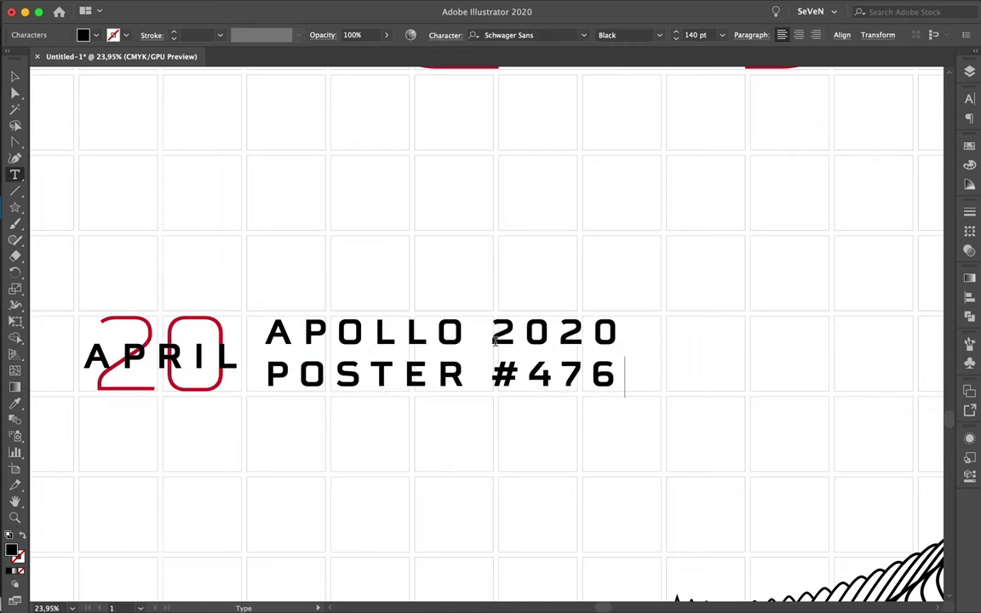
Set the APOLLO text to Italic and place it beside APRIL 20.
key(Escape)
click(970, 99)
click(869, 132)
click(818, 204)
drag(484, 385, 473, 388)
click(692, 380)
Shift APRIL 20 together with the APOLLO text slightly left.
scroll(670, 396, down, 3)
scroll(671, 401, right, 4)
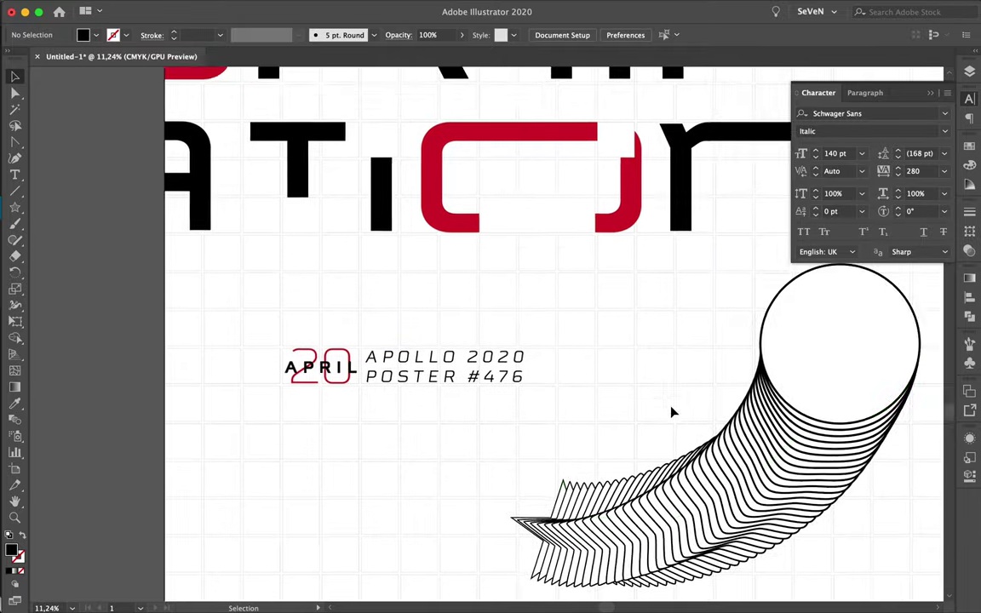
scroll(670, 410, down, 2)
scroll(673, 413, up, 2)
scroll(615, 306, up, 4)
scroll(565, 354, down, 2)
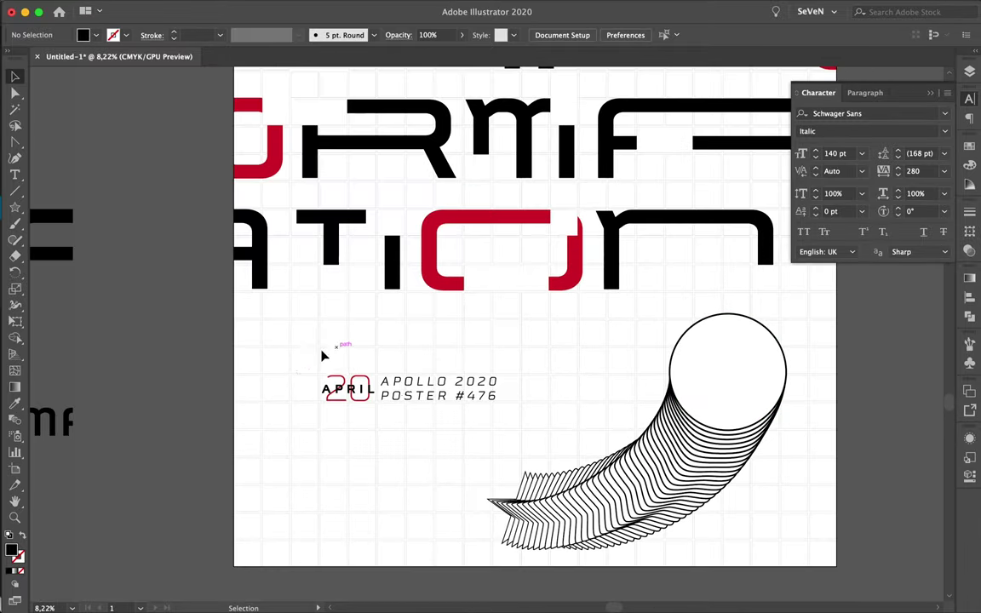
click(469, 404)
drag(469, 404, 421, 409)
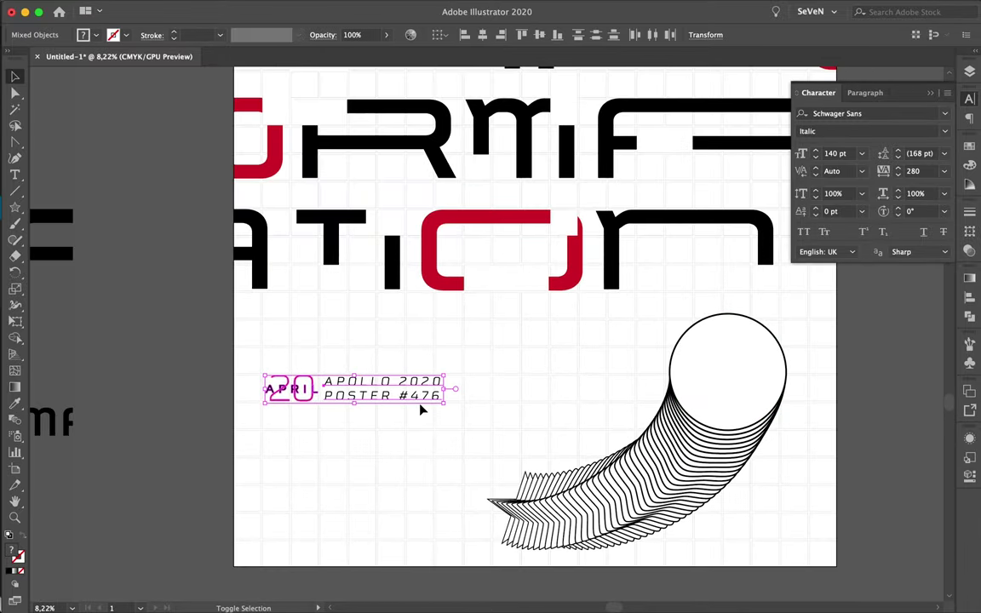
Nudge the APOLLO 2020 POSTER #476 text slightly down to align with APRIL 20.
click(421, 409)
click(418, 396)
scroll(418, 396, up, 5)
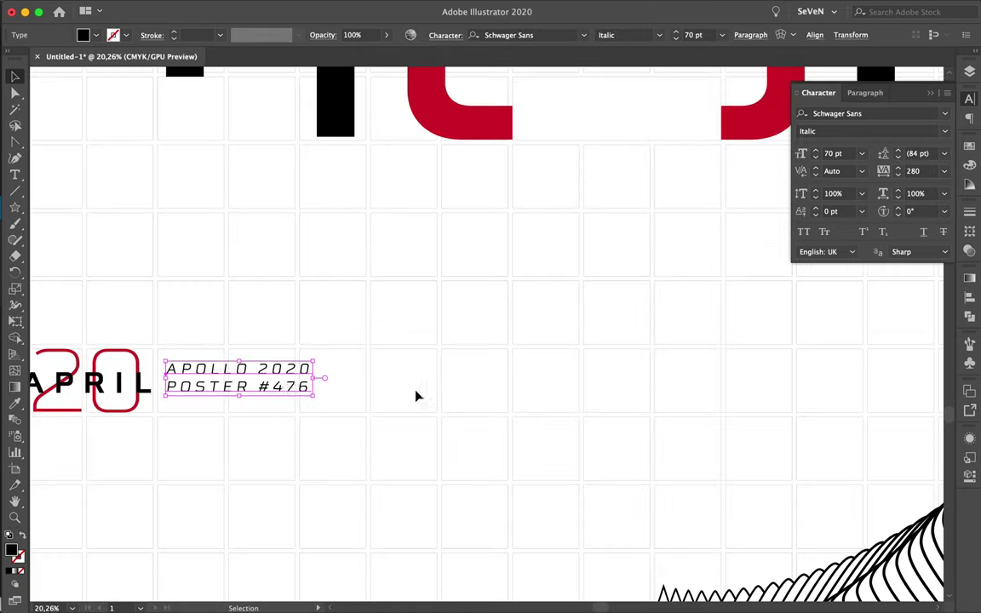
drag(288, 397, 290, 399)
click(329, 412)
click(292, 405)
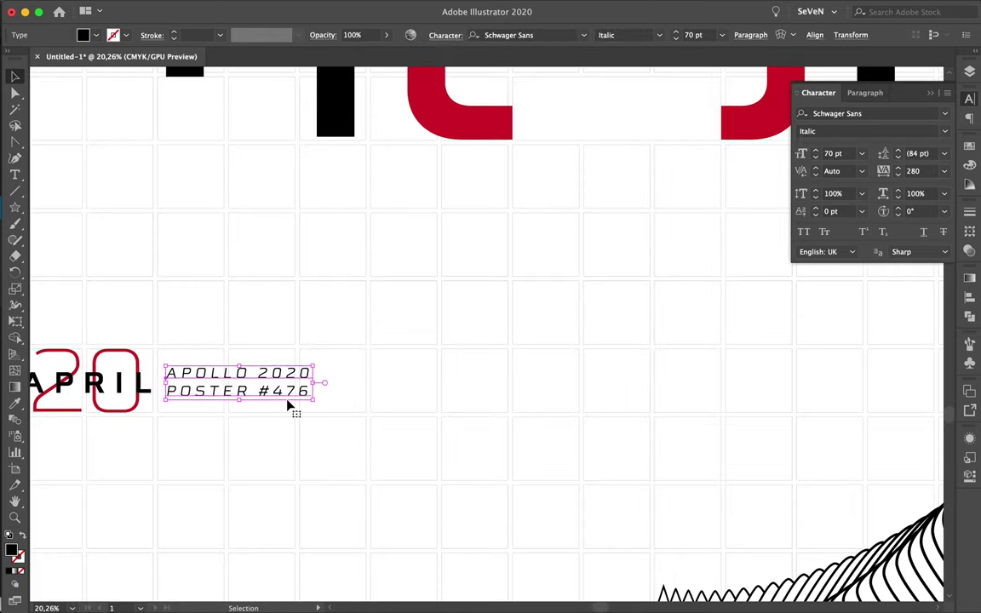
click(396, 412)
scroll(397, 411, down, 3)
scroll(464, 402, right, 2)
click(596, 511)
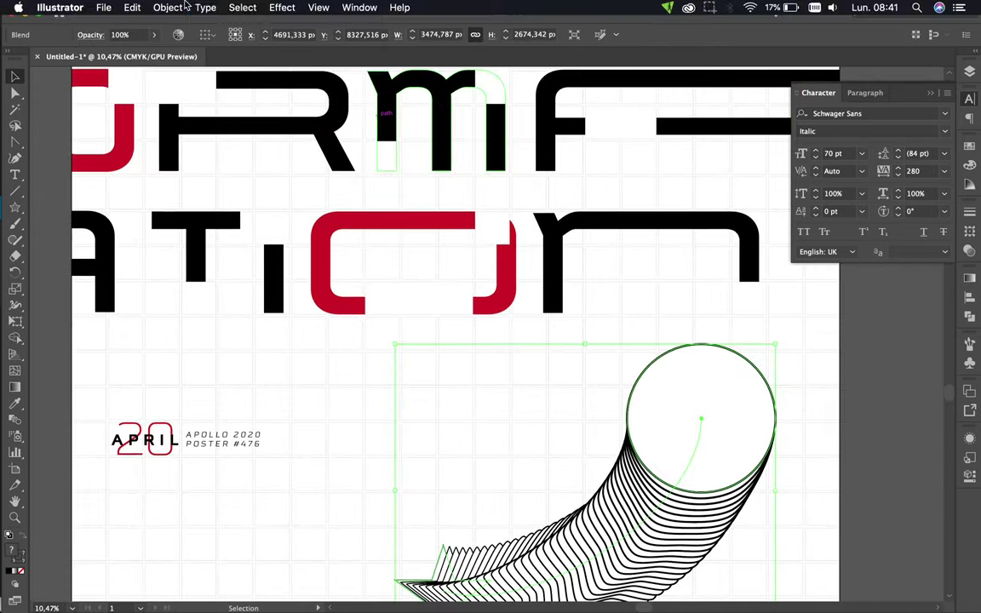
Expand the line-blend cylinder's fill and stroke, then offset one of its circles.
click(168, 8)
click(181, 157)
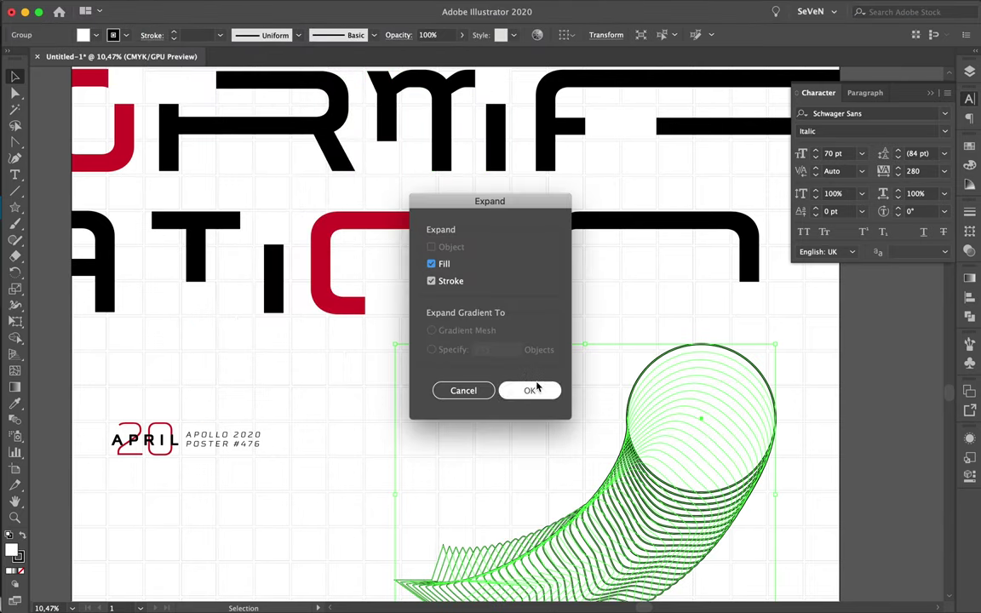
click(528, 390)
double_click(600, 435)
drag(691, 424, 712, 449)
click(757, 509)
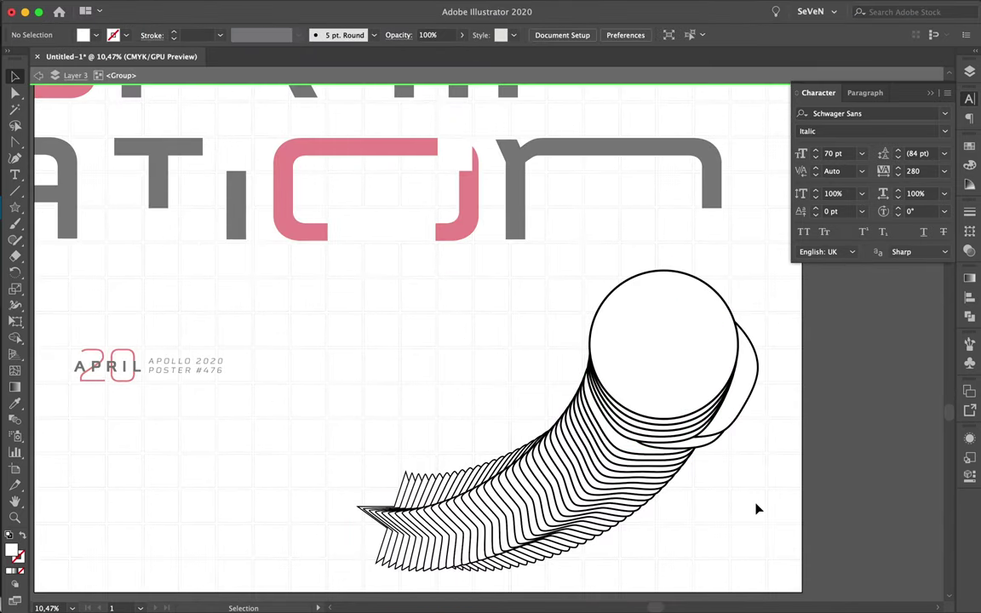
Fill two cylinder rings red and shift the top circle slightly aside.
click(477, 419)
click(969, 146)
click(831, 182)
drag(426, 549, 341, 541)
click(592, 358)
click(831, 182)
double_click(570, 306)
Reshape the small top-left blend by moving a rounded-square ring up-left.
key(super+0)
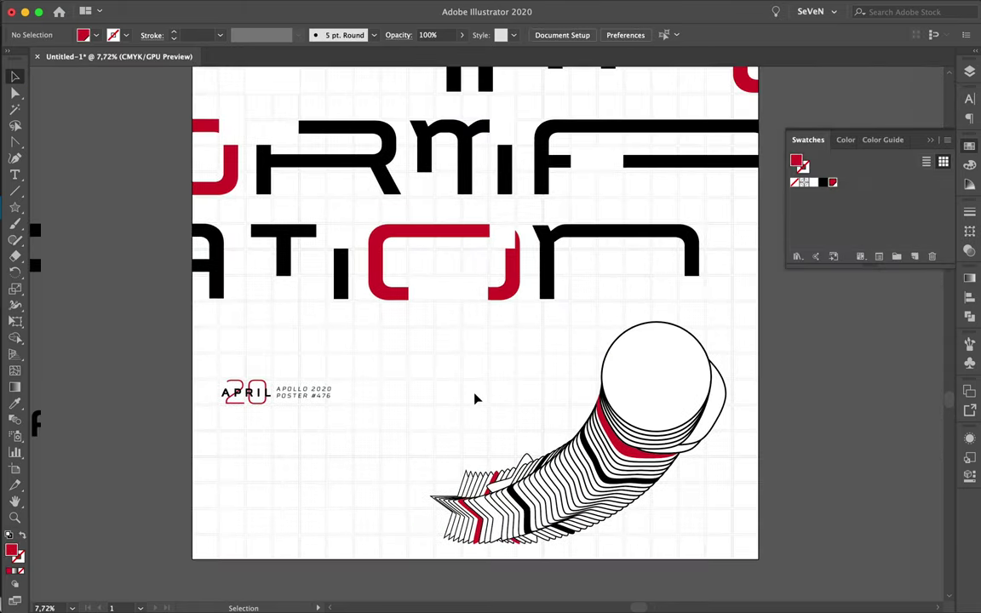
scroll(477, 399, up, 5)
double_click(362, 114)
alt+scroll(357, 128, up, 3)
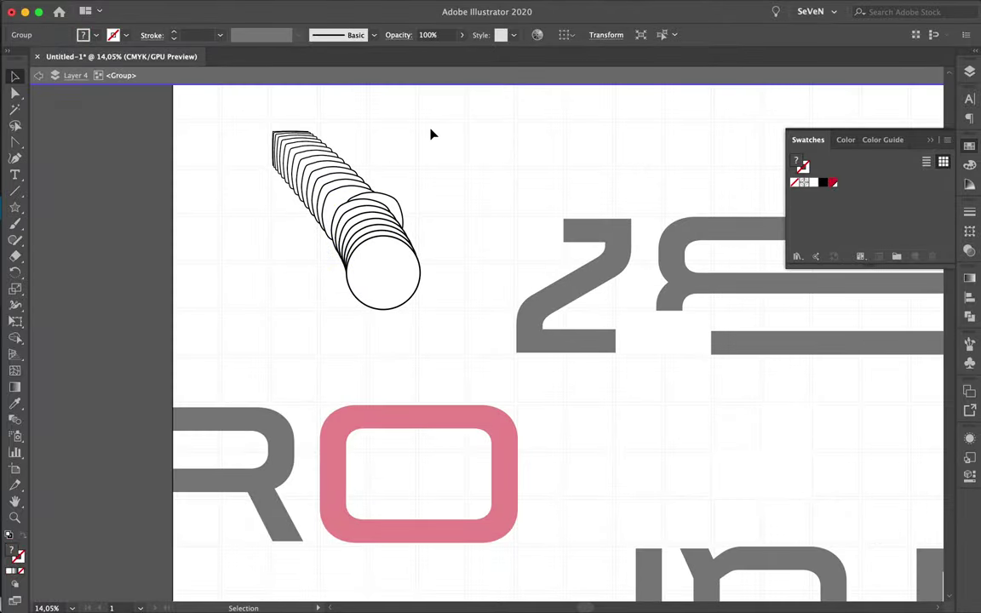
drag(368, 217, 296, 174)
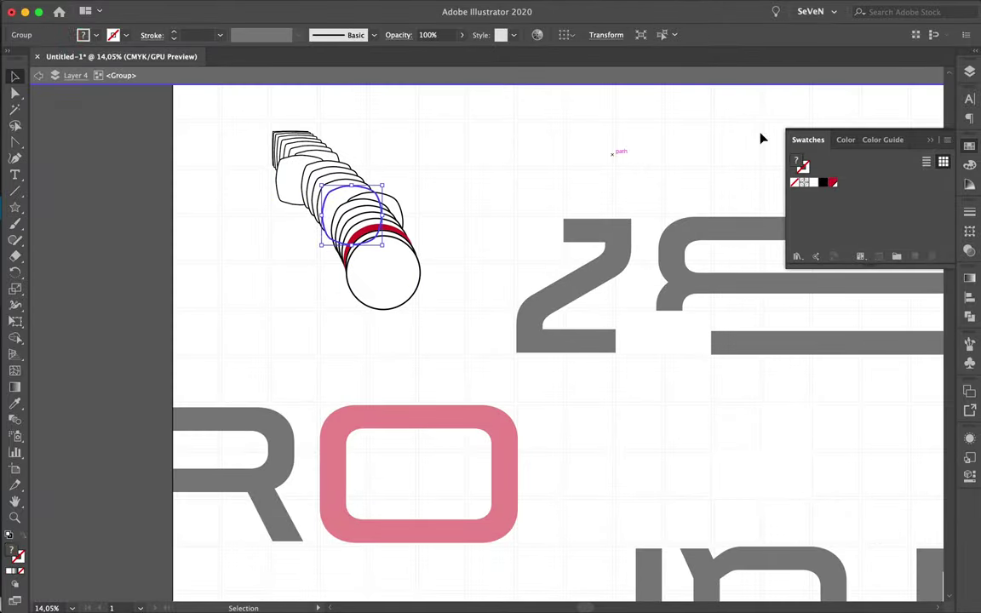
Add the word ZERO as new text outside the poster.
key(Escape)
alt+scroll(653, 162, down, 2)
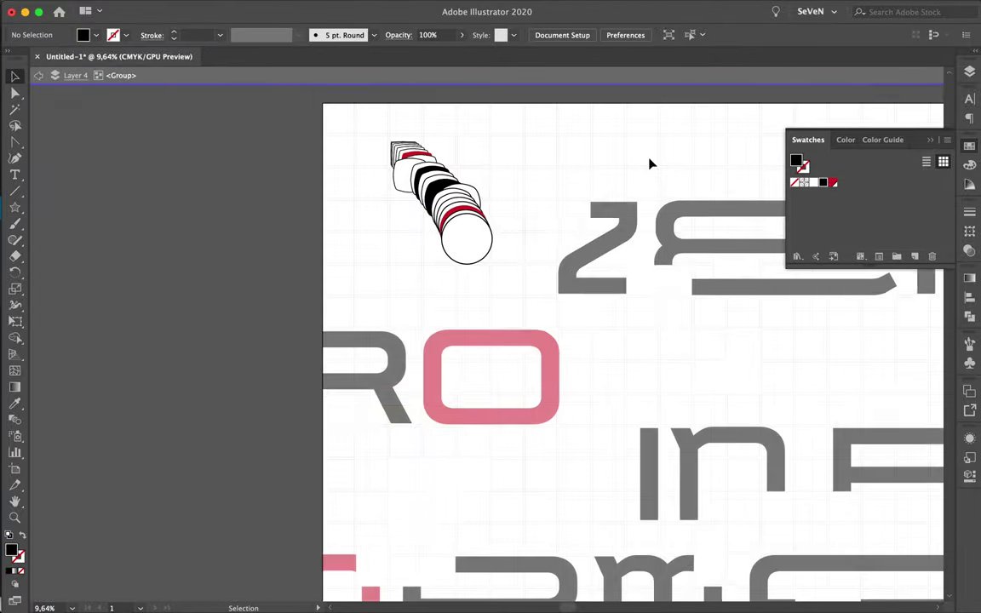
scroll(596, 255, down, 10)
scroll(341, 341, down, 3)
text(tERO)
key(Escape)
alt+scroll(411, 237, up, 5)
key(ctrl+t)
click(944, 131)
Set ZERO to the Black style with 0 tracking, enlarged to about 89 pt.
click(852, 294)
triple_click(913, 170)
text(0)
key(Return)
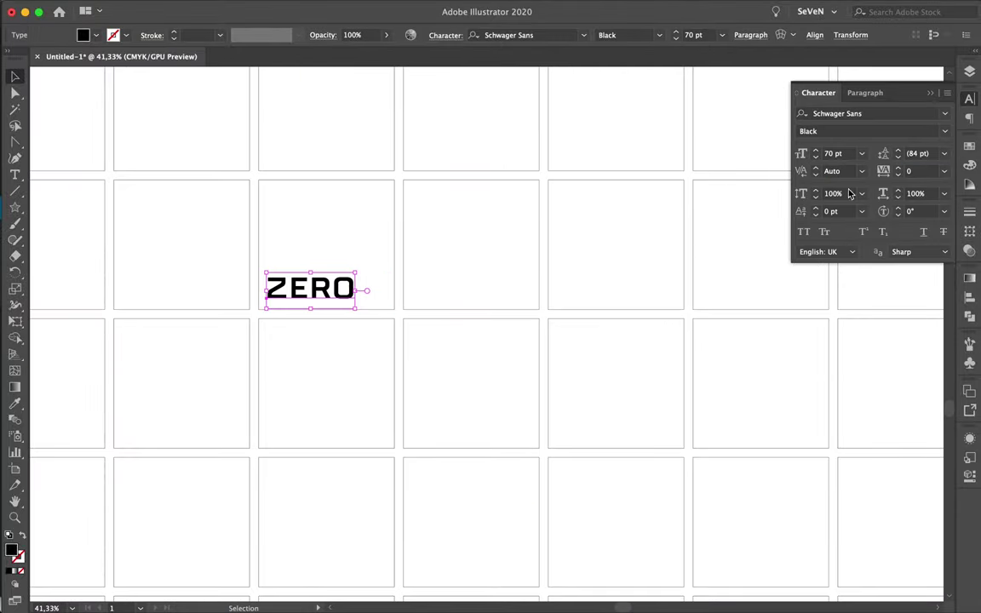
alt+scroll(329, 255, up, 3)
drag(335, 266, 332, 272)
Draw a black box over ZERO and send it behind the text.
key(m)
click(533, 434)
key(Escape)
drag(199, 247, 443, 321)
right_click(417, 299)
click(596, 554)
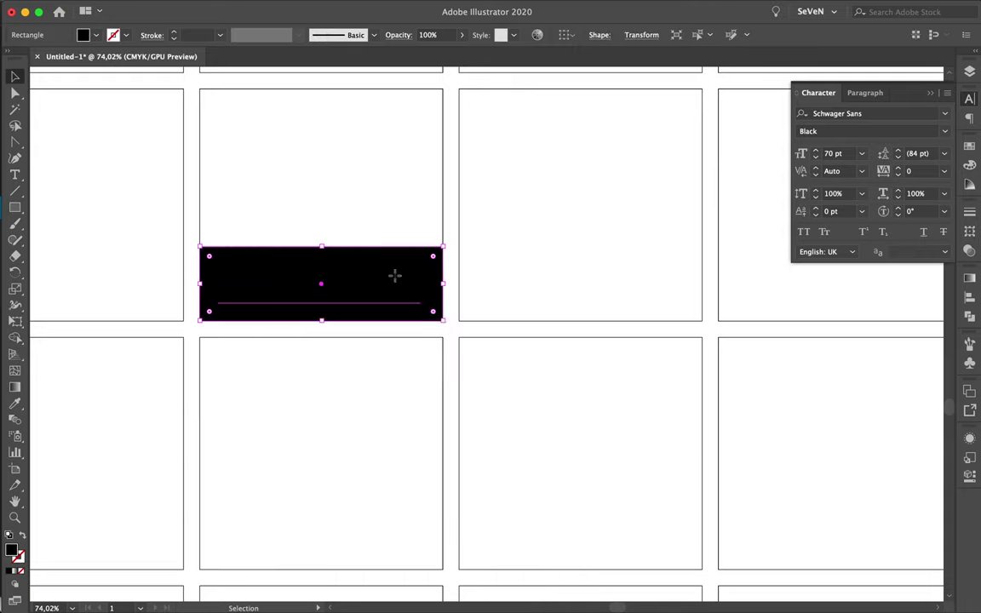
Convert the ZERO text into outlined shapes and nudge the label slightly right.
click(387, 258)
click(168, 7)
click(174, 189)
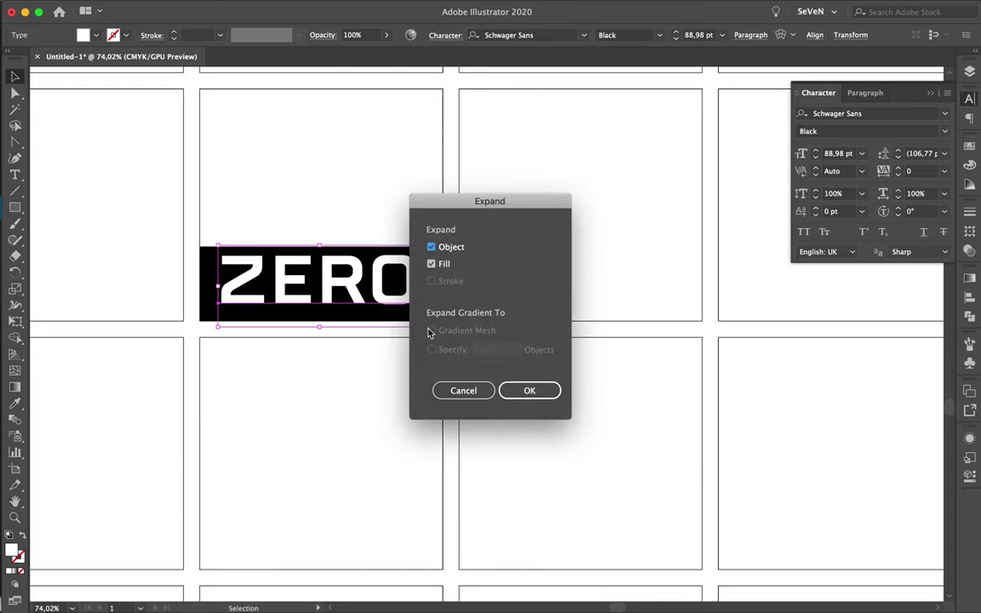
key(Return)
click(969, 212)
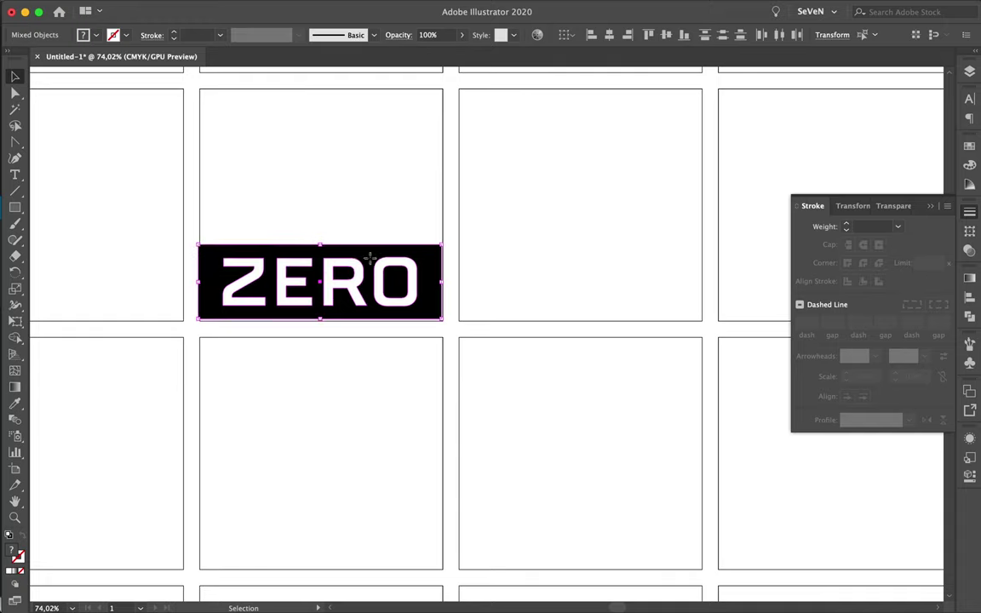
drag(384, 267, 385, 267)
Give the box an 11 px outside black stroke and red fill, then copy the label below.
click(402, 247)
click(969, 278)
click(969, 211)
click(846, 223)
click(879, 281)
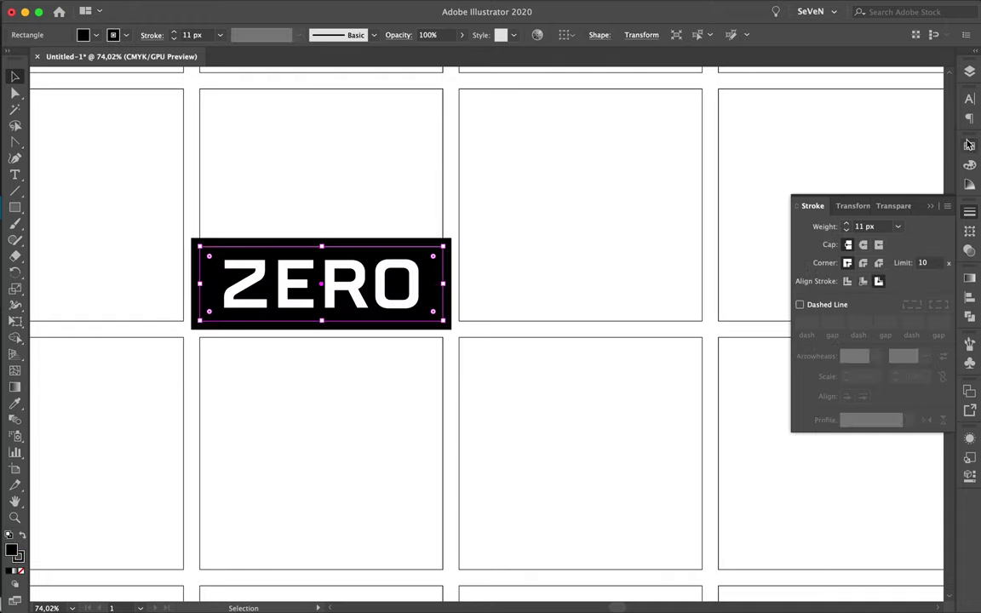
click(969, 145)
click(833, 183)
click(567, 263)
drag(446, 287, 446, 385)
key(super+shift+a)
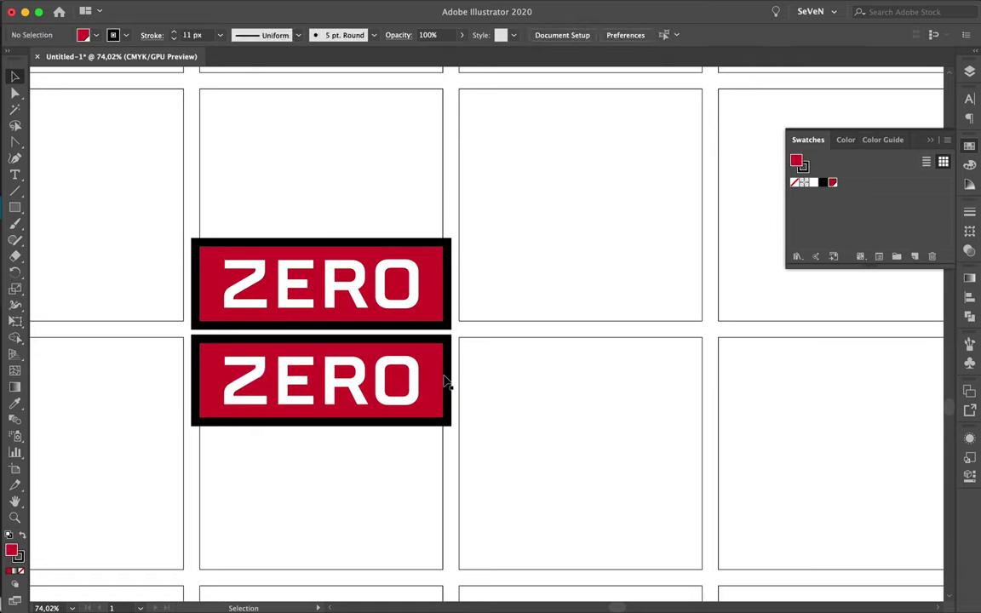
Make the second label a white box with red text, then copy it into a third slot.
click(409, 380)
click(833, 182)
click(814, 182)
drag(500, 373, 500, 464)
key(super+shift+a)
Give the third box a red outline and copy a white label to the fourth slot with black text.
click(435, 472)
click(833, 183)
key(super+shift+a)
drag(394, 405, 400, 596)
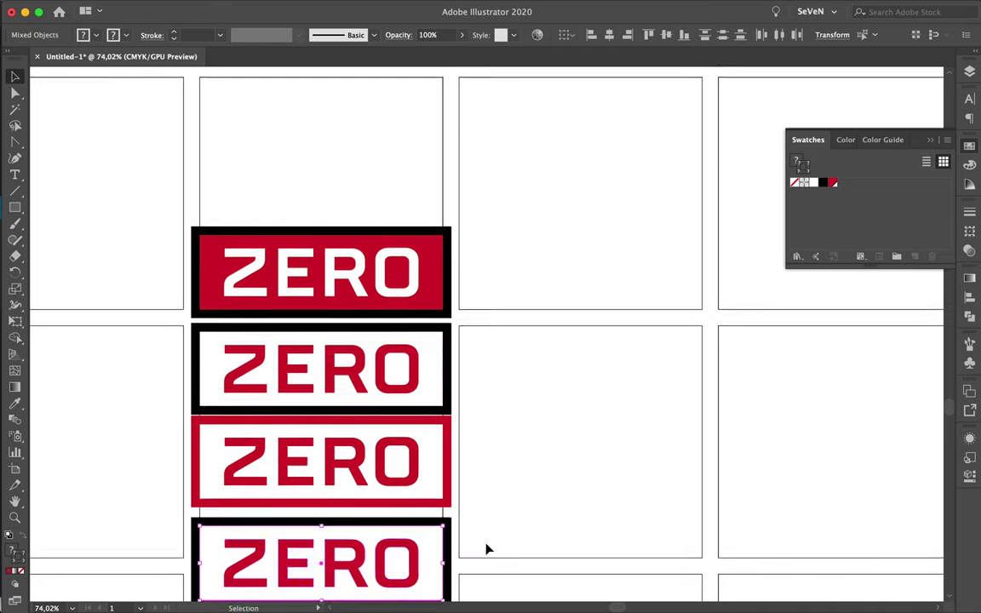
click(823, 182)
Fill the bottom box red with black text and move the red label to the column's top.
scroll(591, 258, down, 5)
mouse_move(436, 383)
mouse_down()
mouse_move(441, 481)
mouse_move(460, 141)
mouse_up()
click(519, 482)
scroll(518, 482, down, 2)
click(460, 483)
click(833, 182)
key(super+shift+a)
click(526, 325)
Copy the bottom label below it as a black box with red ZERO text.
click(449, 418)
click(530, 390)
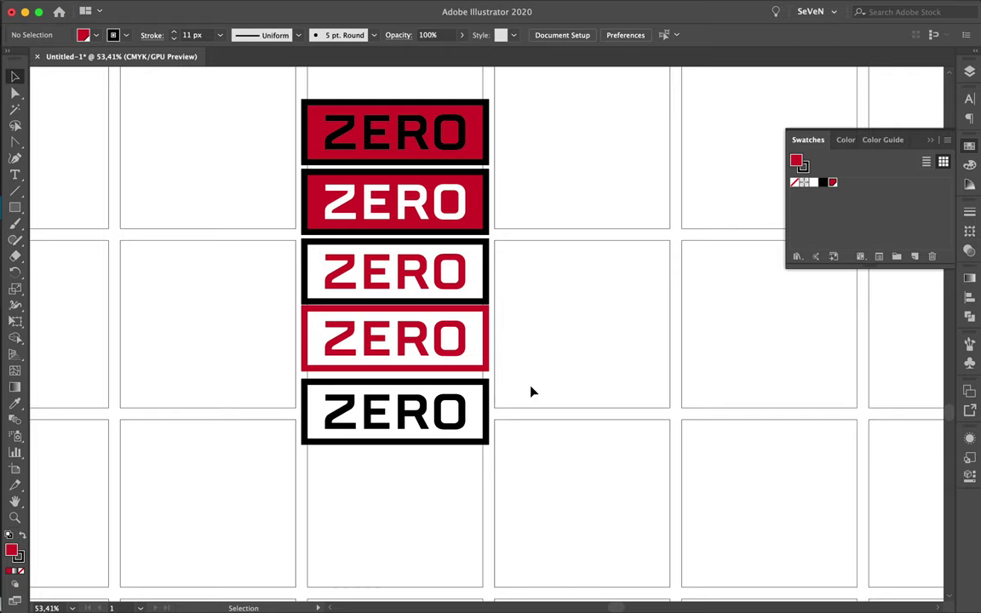
click(467, 416)
drag(466, 416, 467, 492)
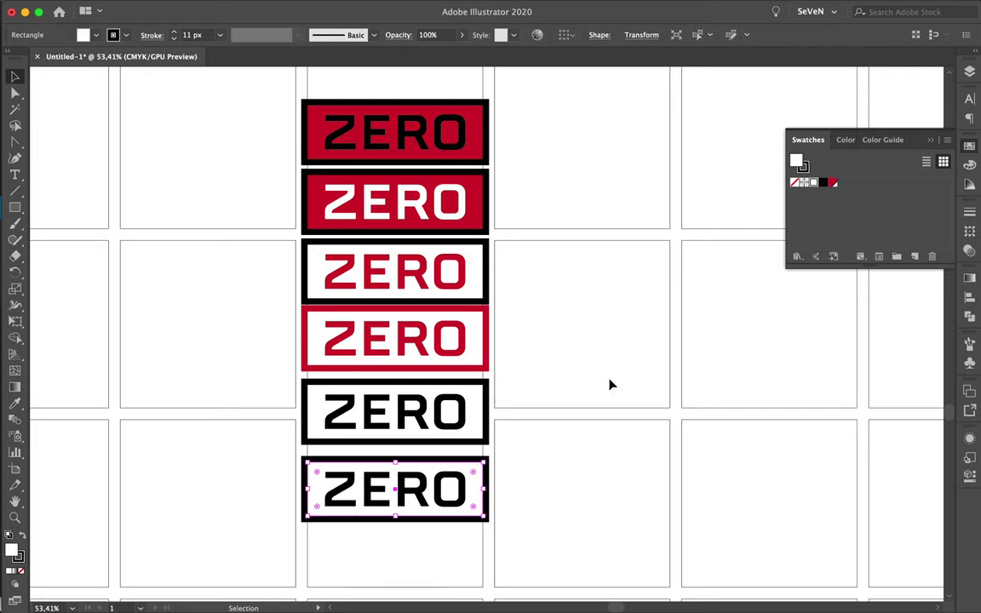
click(832, 182)
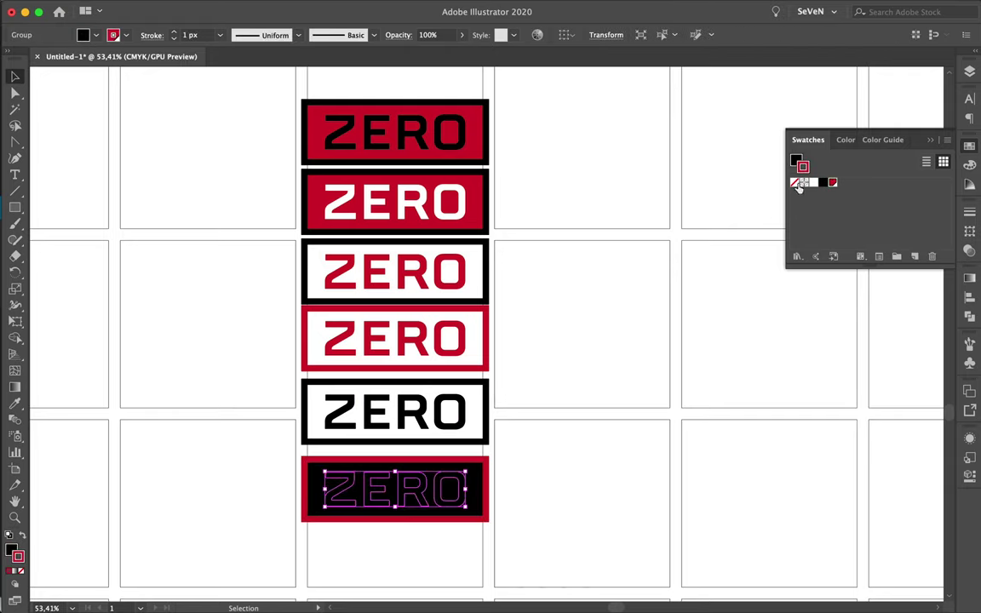
click(833, 182)
click(526, 345)
Add a last label with white text and select the whole seven-label ZERO stack.
scroll(526, 346, down, 2)
scroll(526, 346, down, 1)
drag(464, 475, 464, 535)
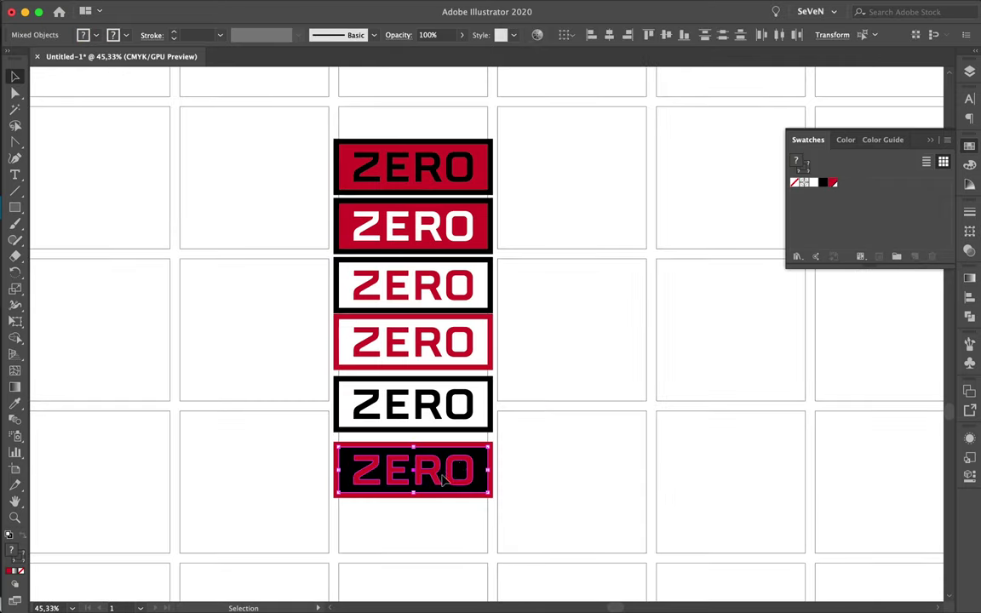
click(813, 182)
click(321, 285)
click(384, 340)
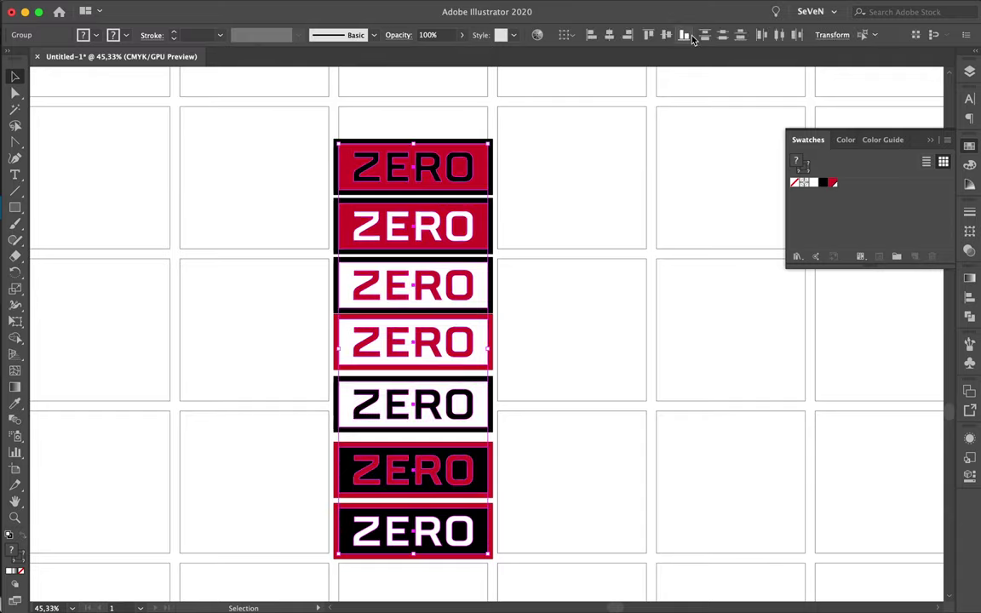
click(502, 247)
scroll(503, 247, down, 8)
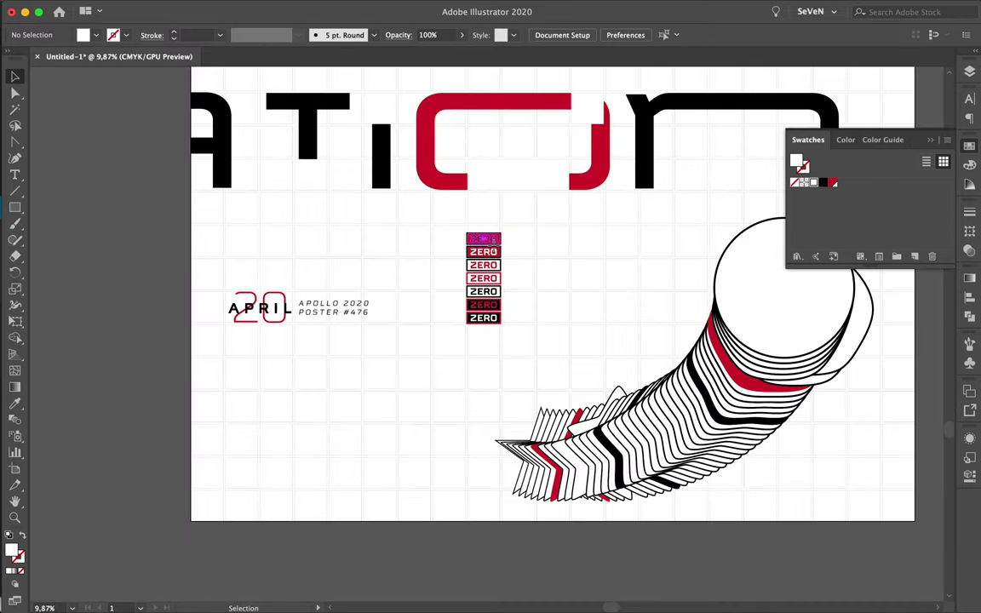
click(492, 241)
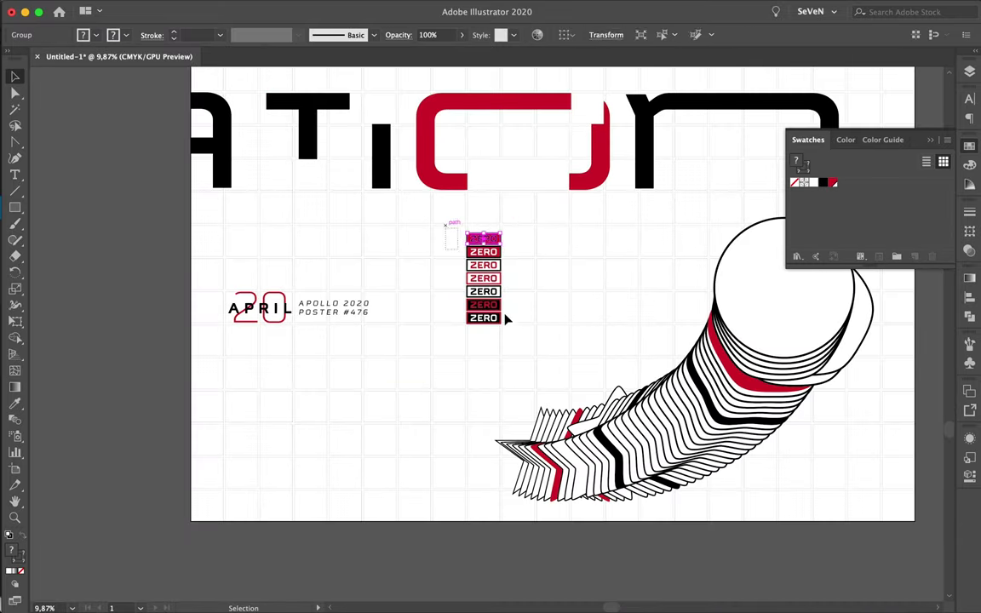
Move the ZERO stack down-left below APRIL 20.
drag(495, 295, 273, 394)
click(234, 369)
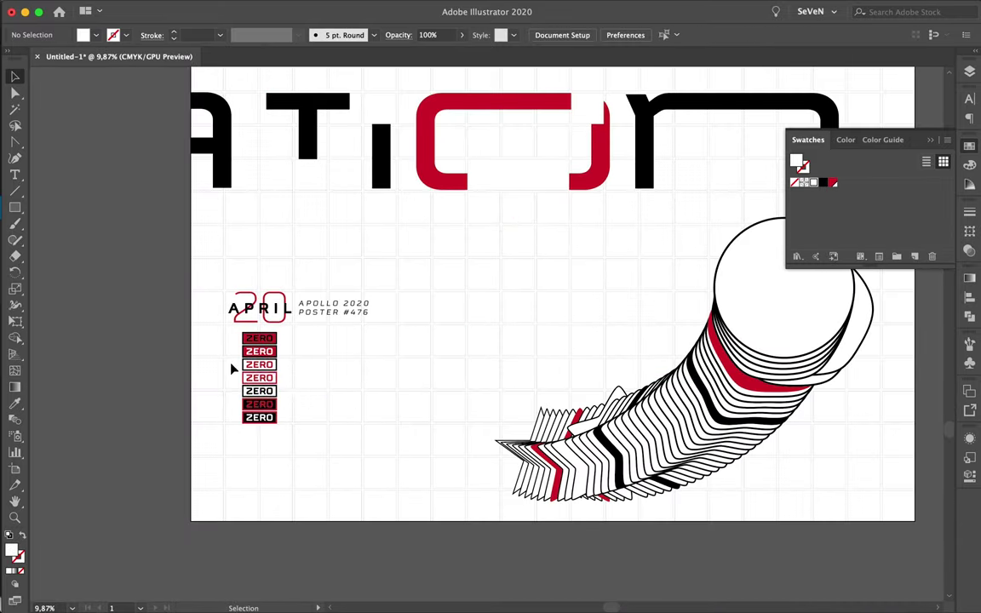
scroll(606, 298, up, 3)
Place a rotated vertical ZERO label and another ZERO label up near the red O.
mouse_move(608, 282)
mouse_down()
mouse_move(605, 315)
mouse_move(456, 223)
mouse_move(429, 111)
mouse_up()
scroll(581, 316, down, 3)
scroll(430, 113, up, 2)
scroll(440, 136, down, 3)
mouse_move(341, 328)
mouse_down()
mouse_move(344, 160)
mouse_move(364, 99)
mouse_up()
scroll(344, 161, up, 2)
scroll(360, 96, up, 2)
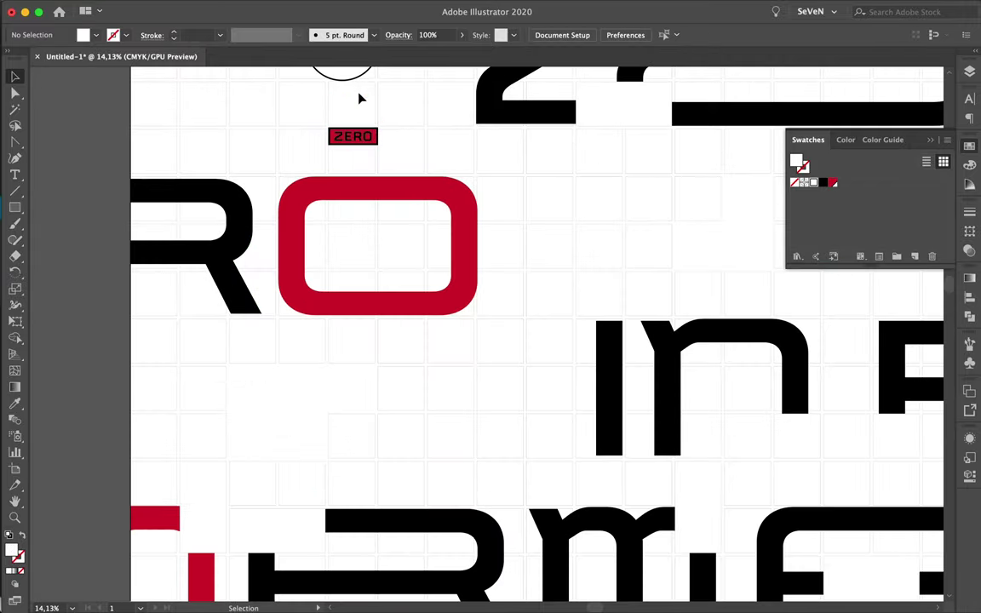
scroll(359, 97, down, 1)
scroll(407, 145, up, 3)
scroll(368, 407, down, 2)
Draw a small narrow rectangle and fill it red.
drag(635, 379, 639, 391)
click(833, 183)
scroll(679, 314, down, 3)
scroll(442, 422, down, 1)
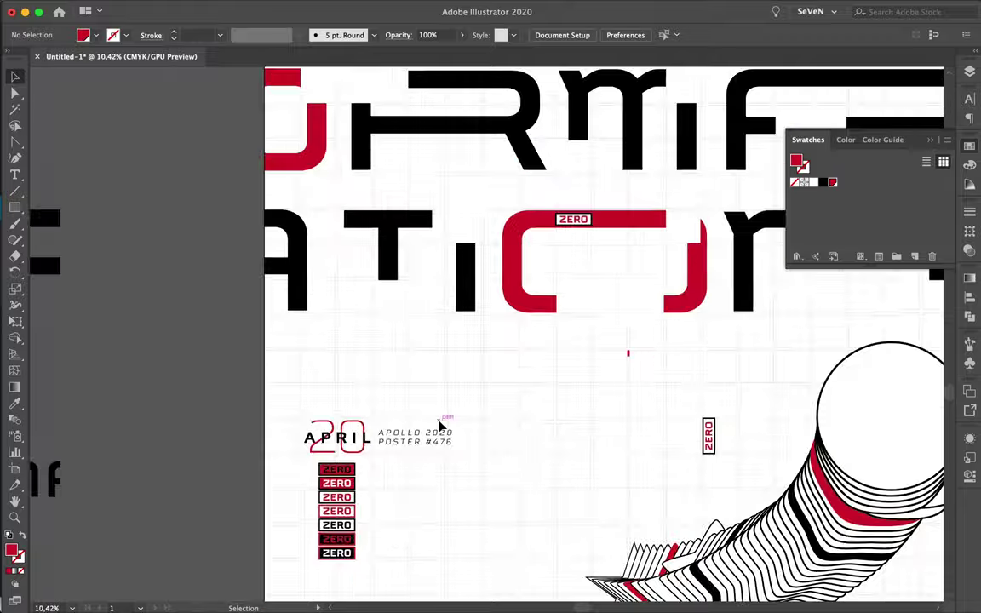
Draw a small red triangle with the Pen tool and select it.
scroll(331, 313, up, 4)
key(p)
scroll(334, 327, up, 2)
click(313, 342)
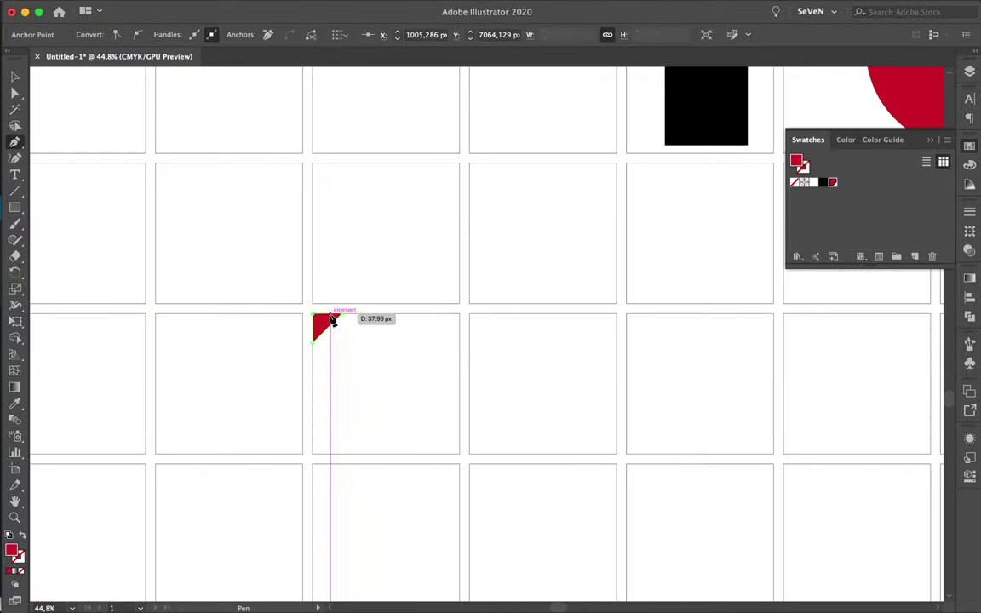
key(v)
scroll(346, 341, up, 3)
drag(241, 268, 325, 350)
Copy the triangle upward and move it to a grid square's top-right corner.
scroll(357, 363, down, 3)
scroll(333, 467, down, 3)
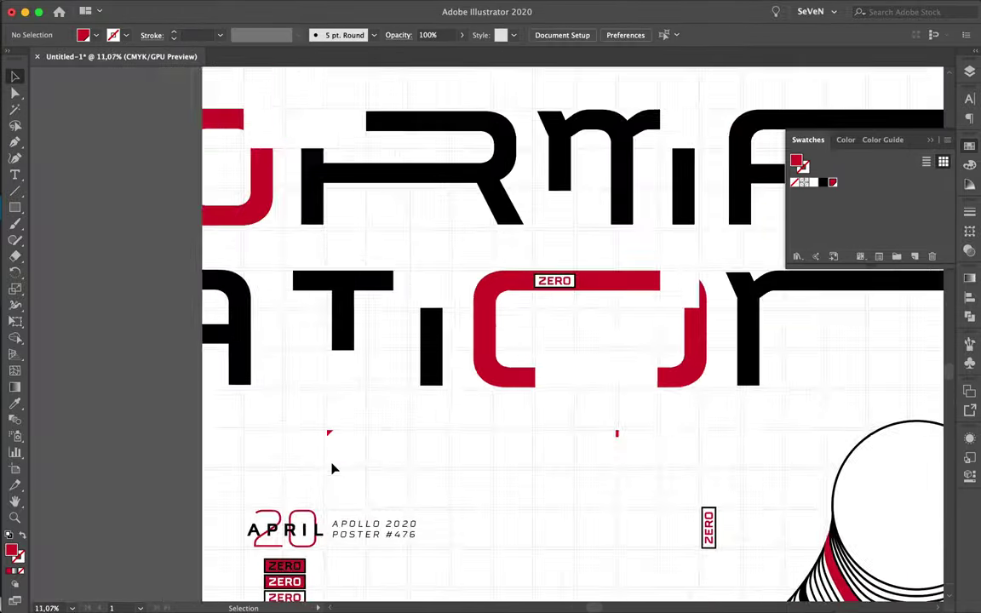
scroll(328, 400, up, 2)
drag(329, 398, 329, 390)
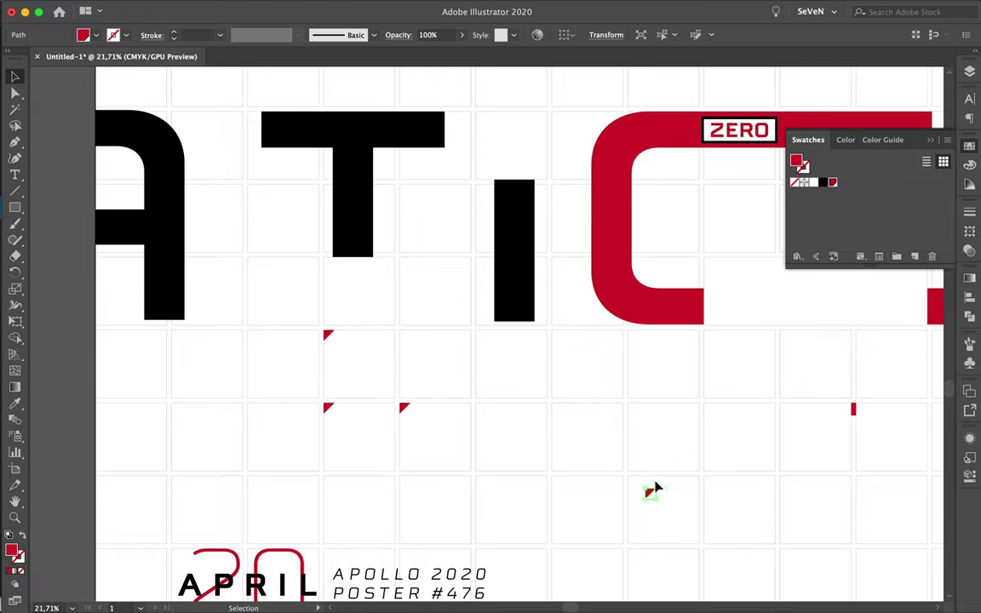
scroll(645, 488, up, 3)
scroll(640, 480, down, 1)
drag(639, 477, 441, 322)
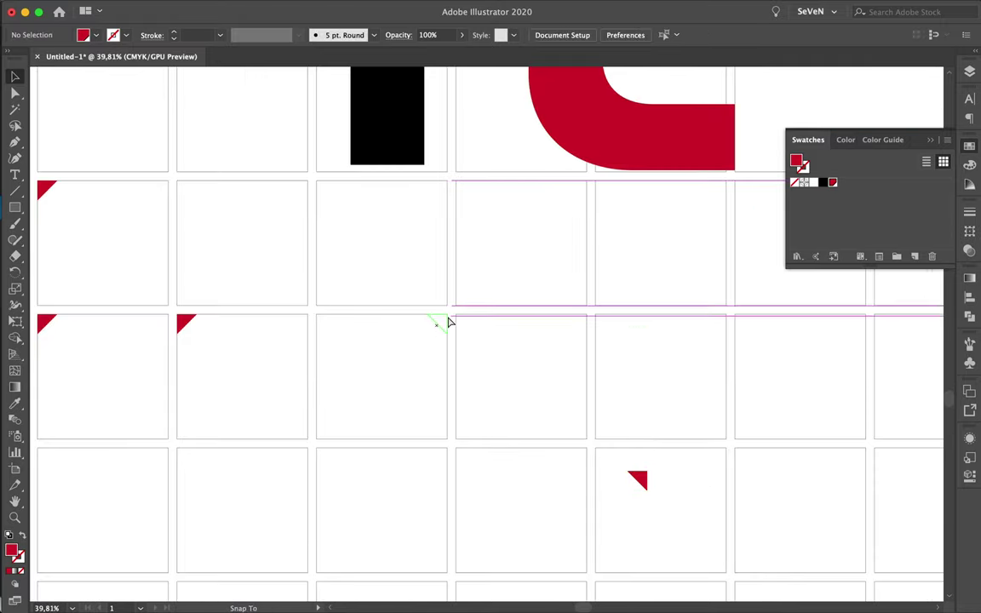
Copy both top triangles down to the lower cells, plus another mark to a further cell.
shift+click(186, 323)
drag(186, 323, 190, 514)
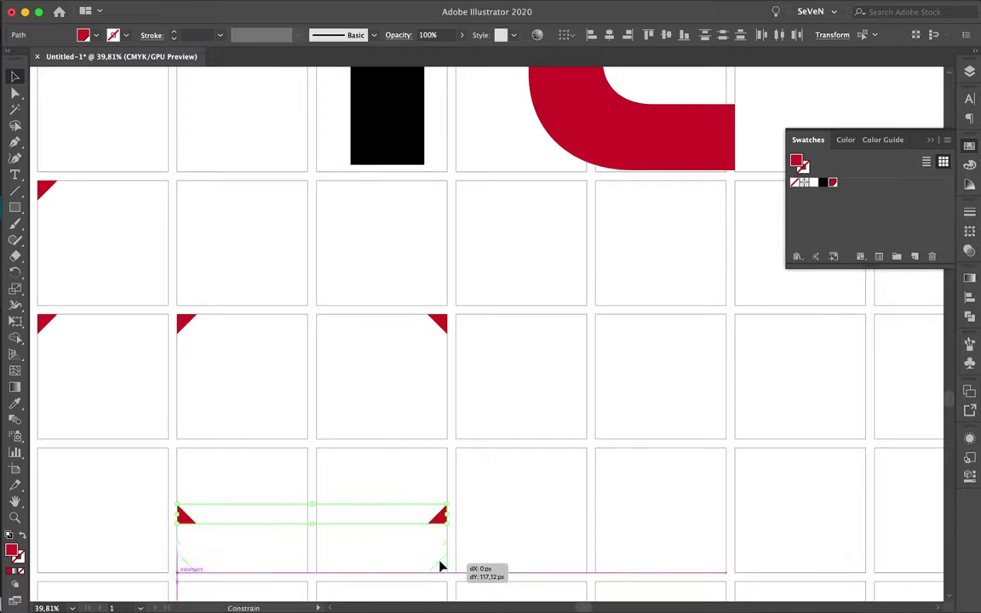
scroll(477, 545, down, 3)
scroll(460, 485, down, 2)
drag(406, 425, 406, 480)
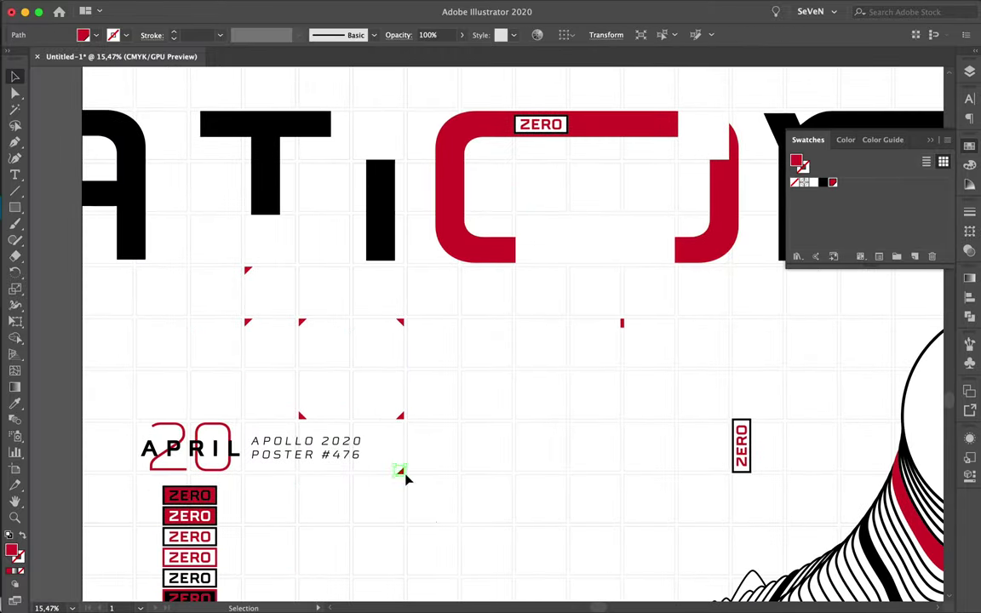
Show the Layers panel (F7) and select a background grid cell.
scroll(350, 395, up, 3)
scroll(483, 422, down, 4)
scroll(484, 422, down, 2)
key(F7)
click(660, 315)
Draw a thin rectangle bar near the bottom right and fill it with red.
click(970, 146)
scroll(690, 203, down, 2)
mouse_move(690, 204)
mouse_down()
mouse_move(722, 498)
mouse_move(733, 492)
mouse_up()
scroll(737, 400, down, 2)
key(m)
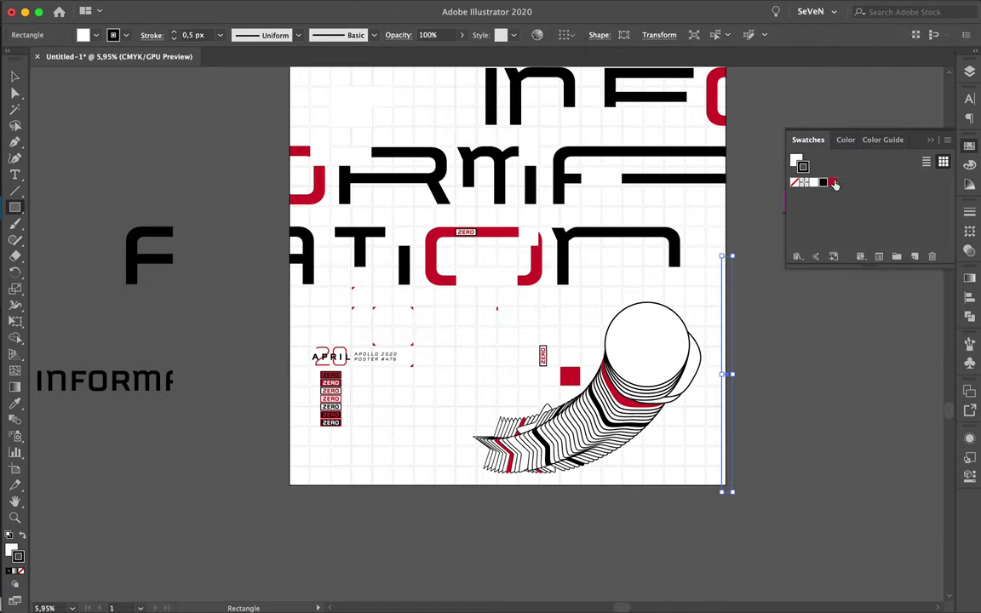
click(832, 183)
scroll(545, 341, down, 2)
key(v)
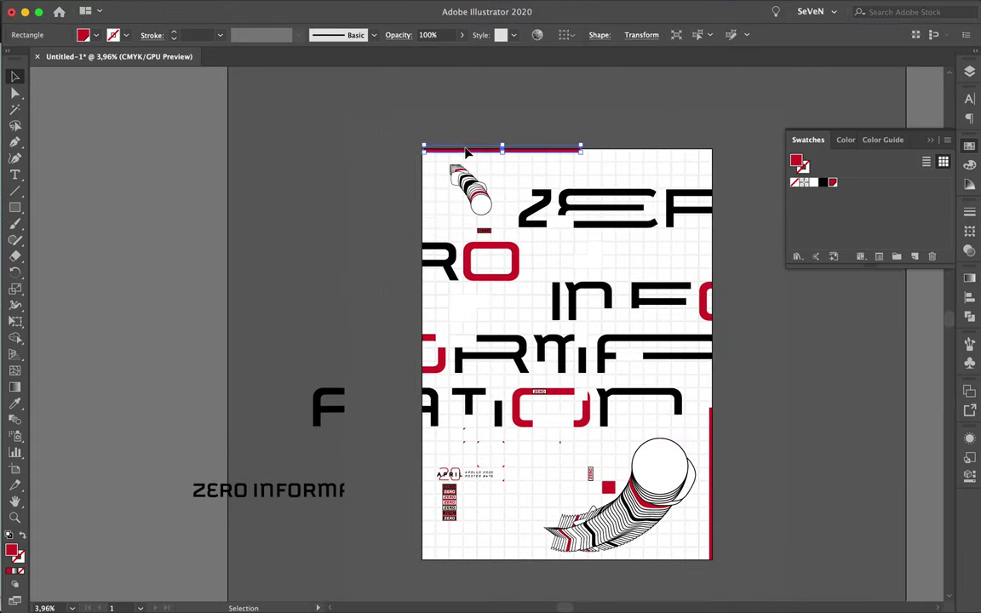
Stretch the top red bar further right and move a small white grid cell into place.
scroll(466, 152, up, 5)
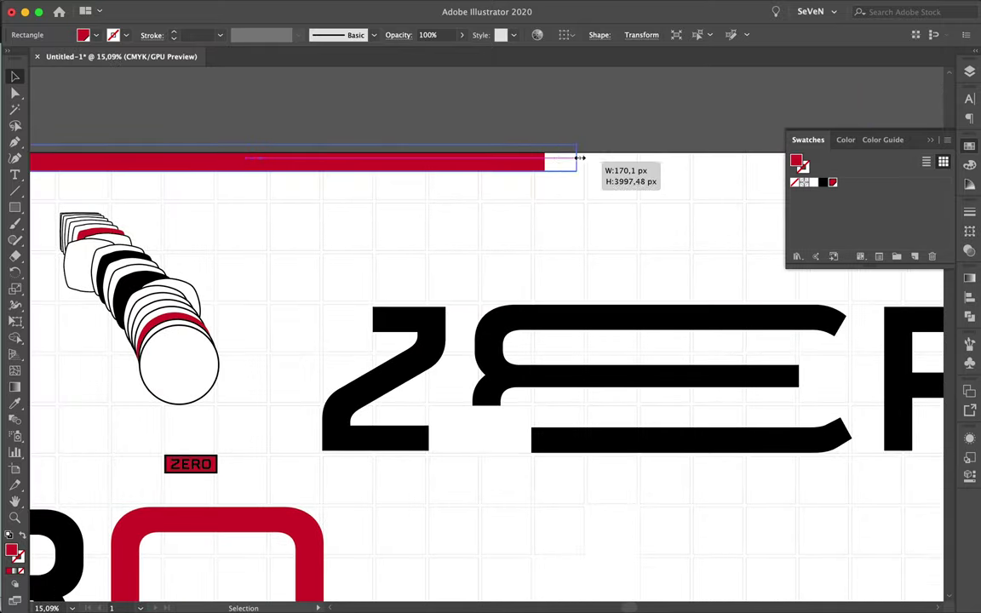
drag(544, 158, 589, 160)
click(669, 119)
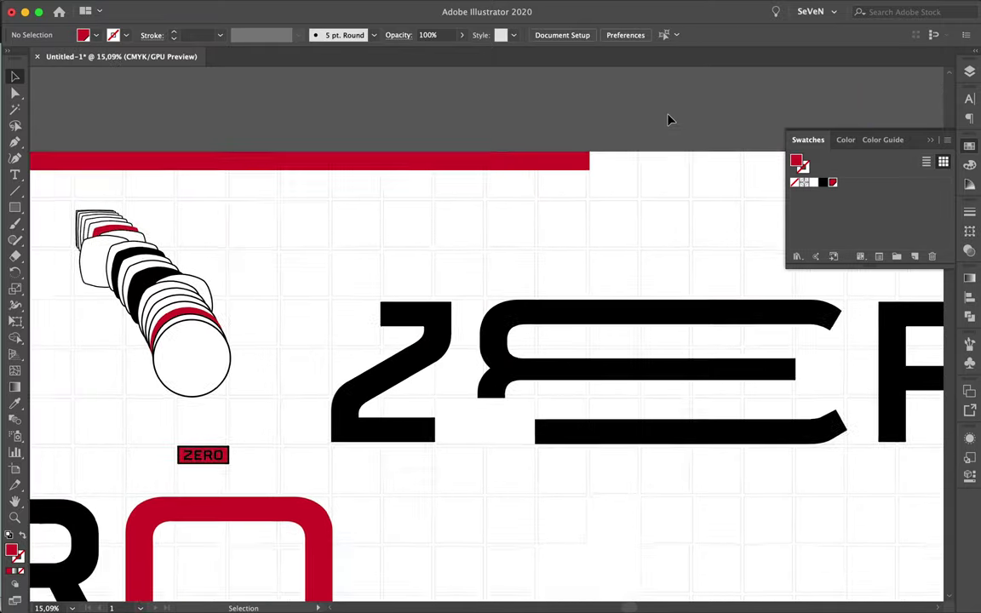
scroll(669, 120, down, 2)
scroll(668, 119, down, 2)
mouse_move(670, 115)
mouse_down()
mouse_move(568, 162)
mouse_move(555, 231)
mouse_up()
scroll(568, 162, up, 2)
Deselect everything and bring up the Layers panel.
key(ctrl+shift+a)
key(F7)
click(935, 140)
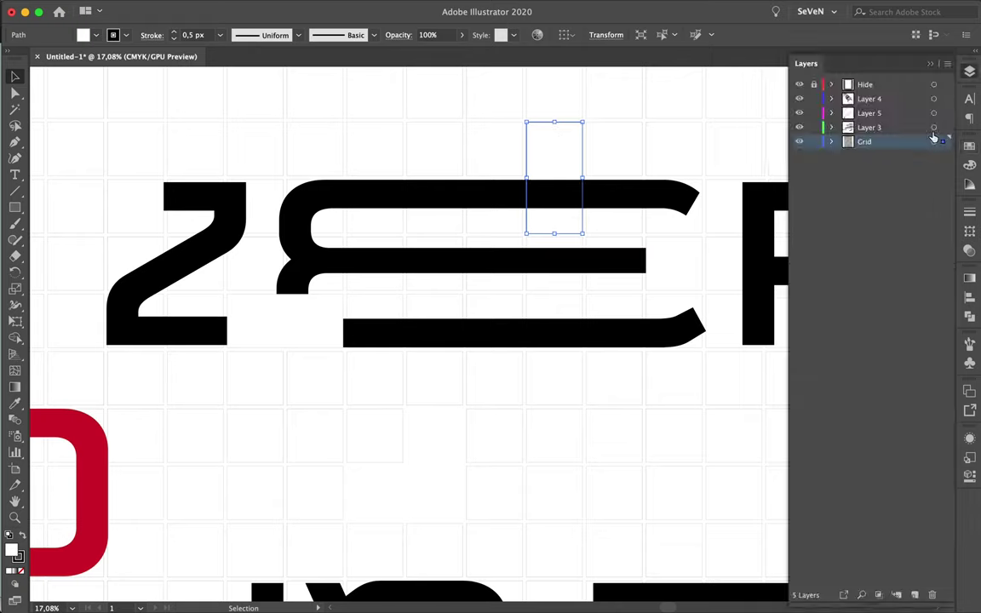
Move the small grid rectangle up and onto Layer 5.
scroll(728, 149, down, 3)
scroll(727, 149, down, 2)
mouse_move(660, 147)
mouse_down()
mouse_move(633, 158)
mouse_move(653, 184)
mouse_up()
scroll(655, 190, up, 5)
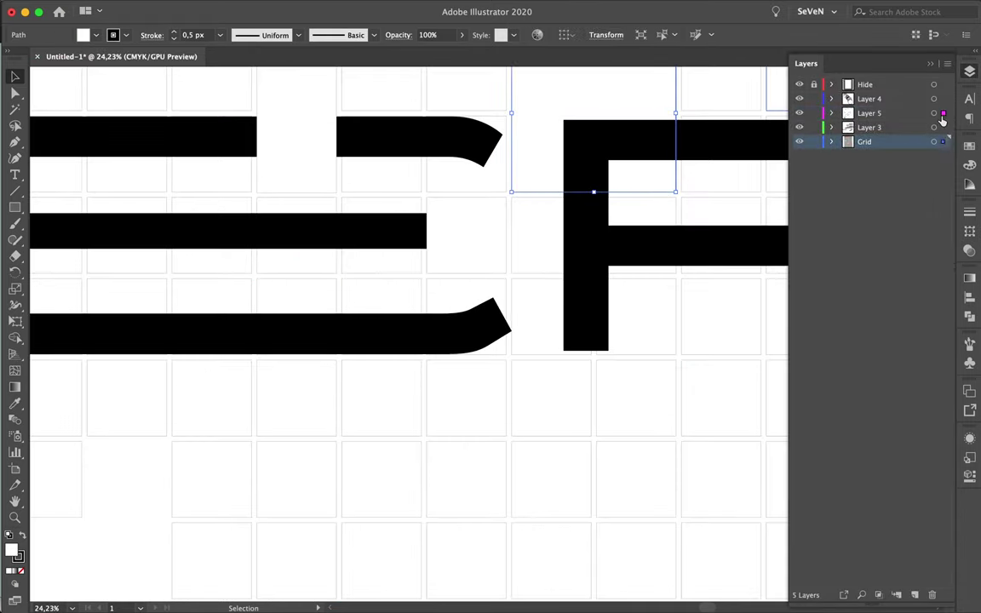
drag(942, 120, 943, 113)
Save the poster as Untitled-1.ai.
scroll(675, 219, down, 3)
key(ctrl+s)
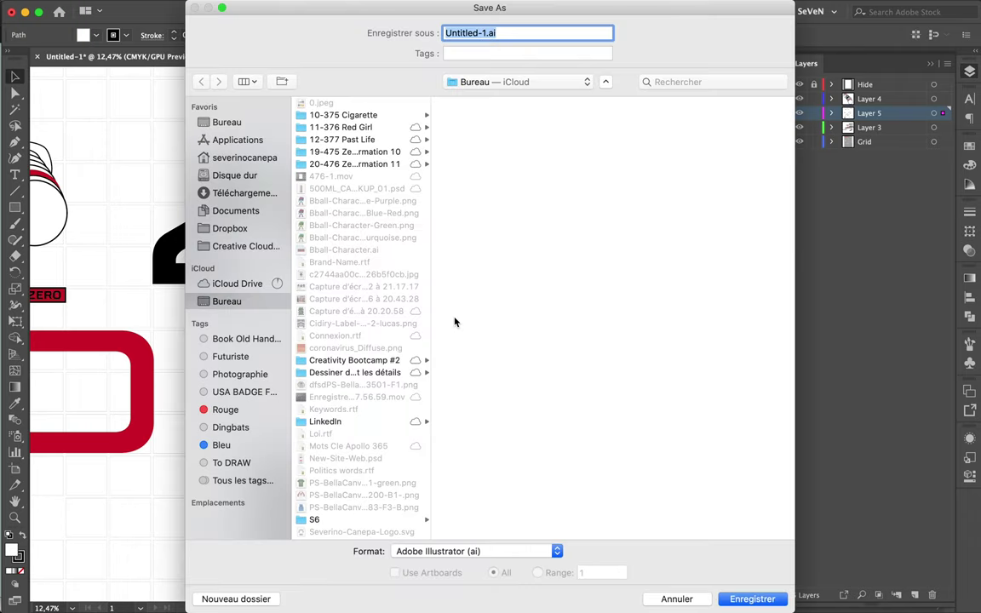
click(762, 598)
Move a background grid square to a new spot and select the grid cell beside INF.
click(619, 391)
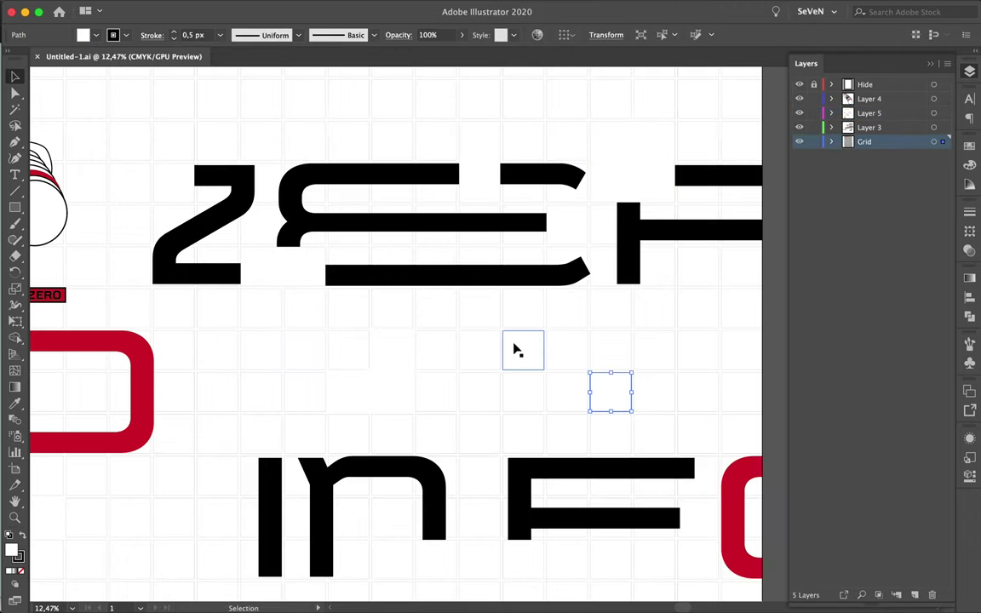
key(ctrl+minus)
drag(582, 376, 119, 357)
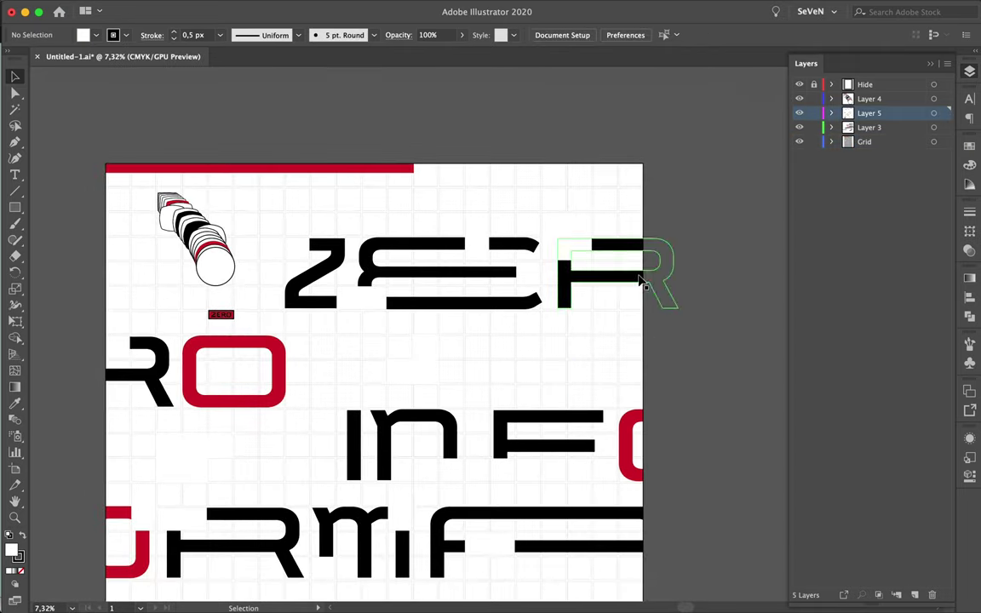
scroll(315, 504, up, 5)
click(383, 415)
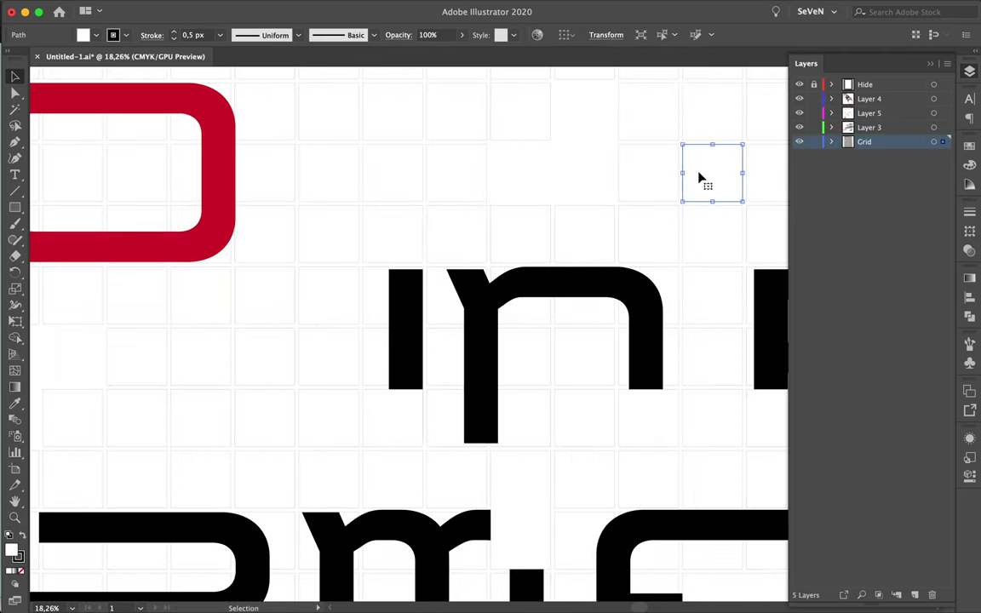
scroll(699, 177, down, 5)
scroll(461, 340, up, 2)
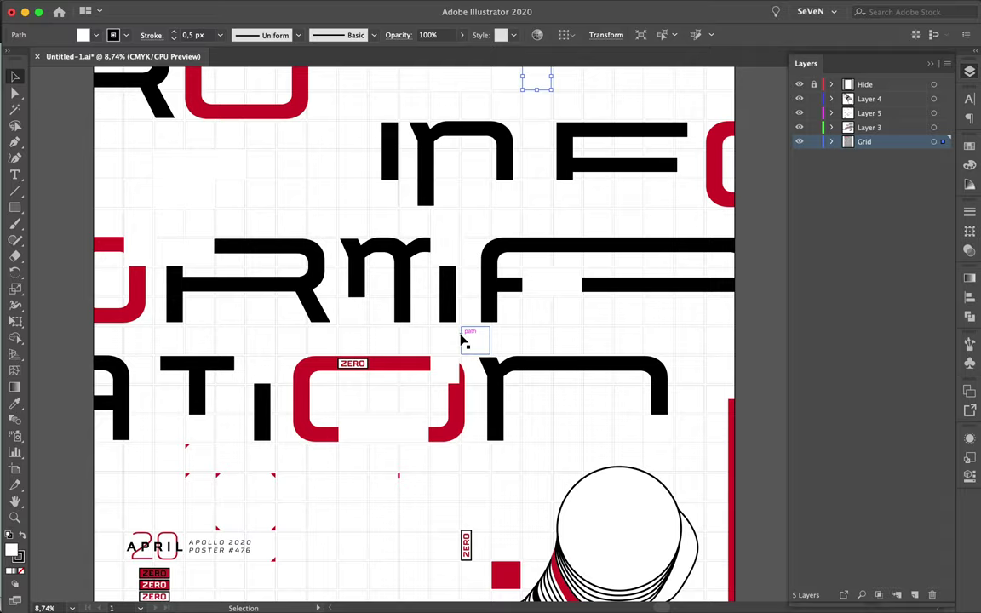
scroll(461, 341, down, 2)
scroll(525, 329, down, 2)
scroll(376, 412, up, 3)
scroll(427, 340, down, 1)
scroll(366, 502, down, 1)
right_click(14, 207)
Draw a large circle with a red 140 px stroke and no fill.
click(76, 236)
drag(309, 465, 430, 584)
key(v)
click(969, 211)
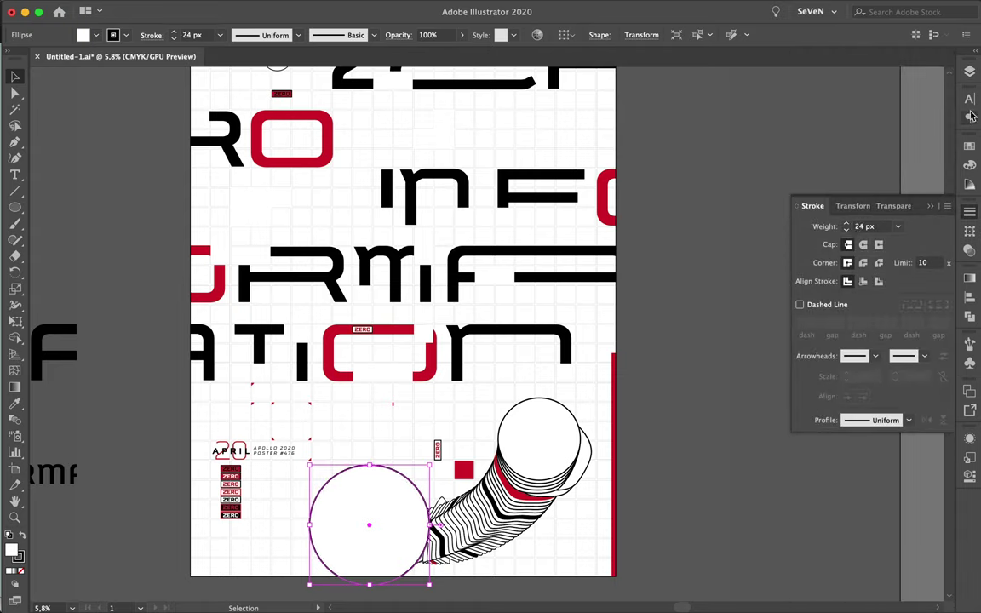
click(970, 146)
key(ctrl+F10)
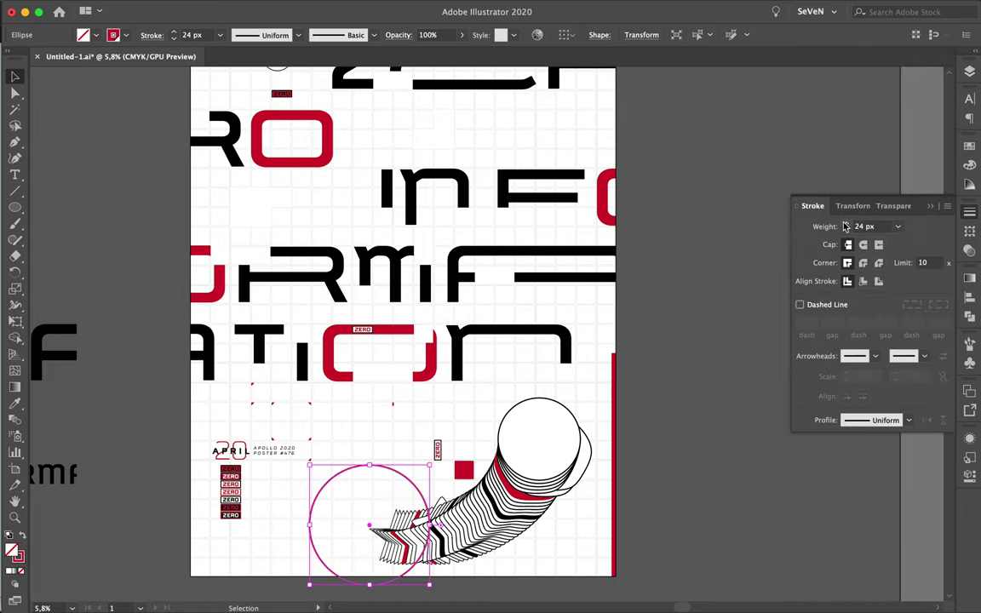
text(140)
Place the red ring behind the cylinder's base and widen the red grid block rightward.
drag(419, 505, 425, 518)
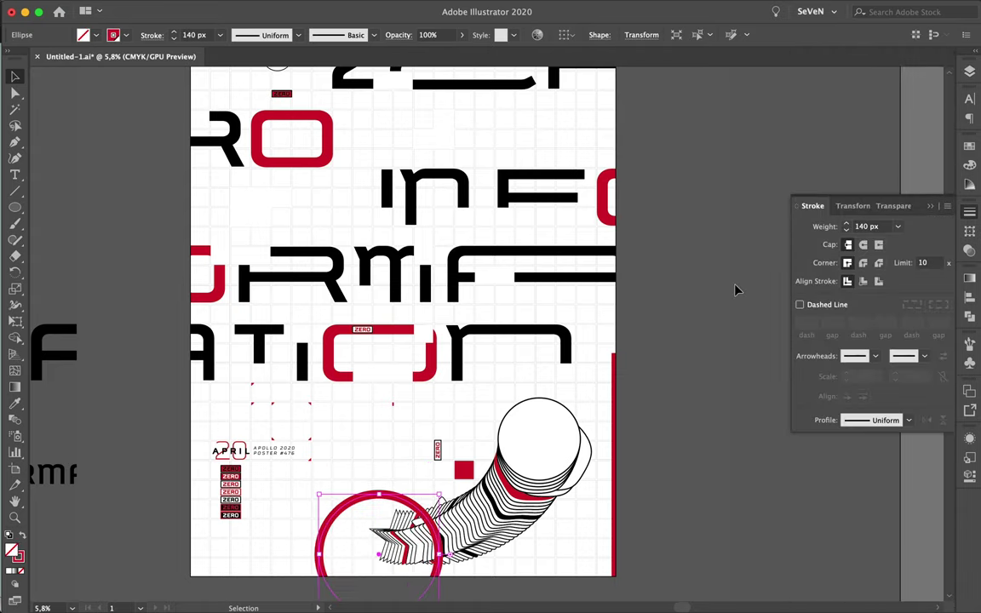
click(968, 74)
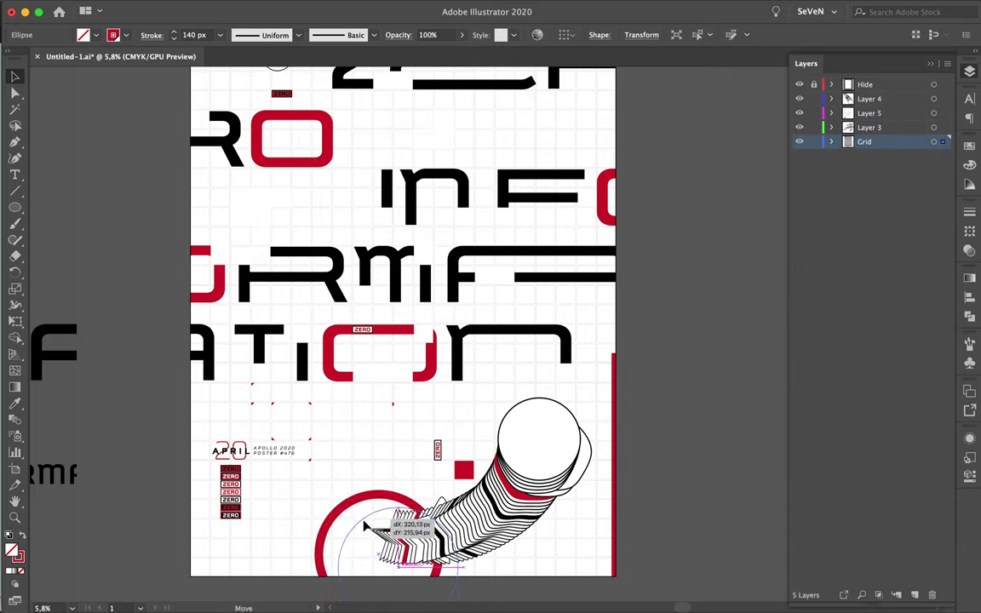
drag(364, 527, 364, 503)
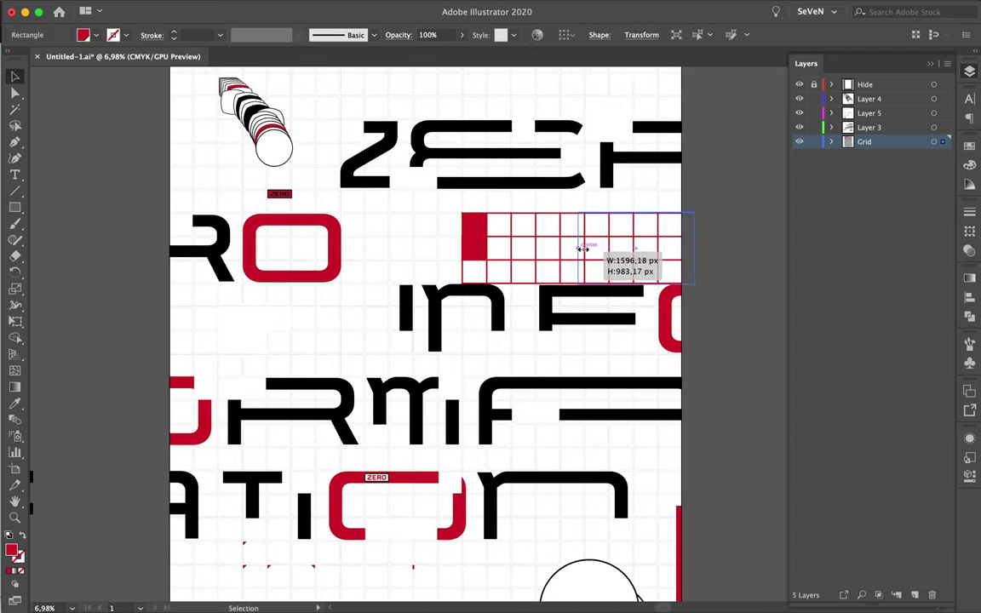
drag(631, 251, 694, 283)
scroll(663, 281, up, 6)
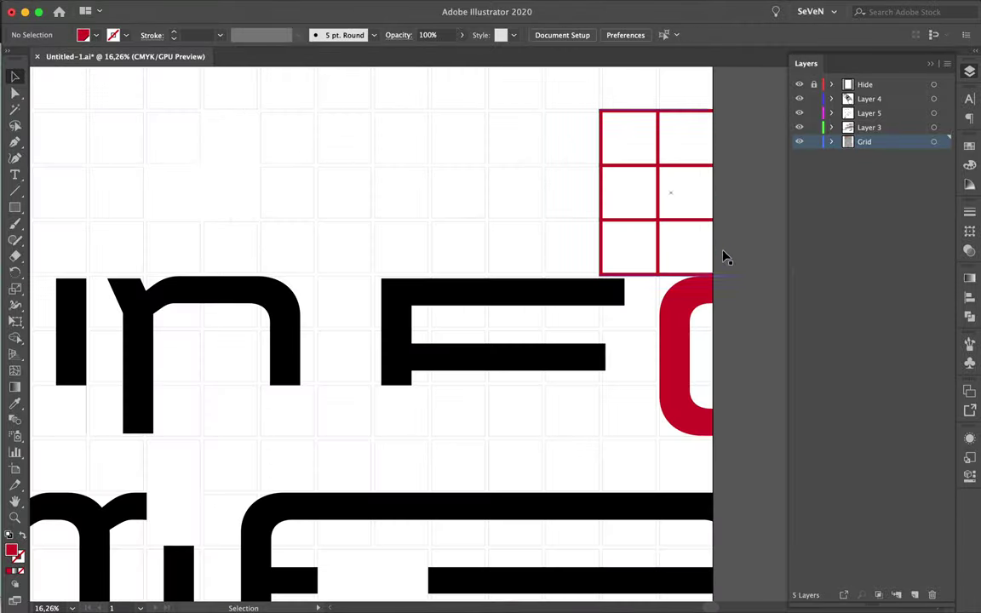
Nudge the red grid block's edge, then deselect it.
drag(680, 174, 684, 165)
click(733, 131)
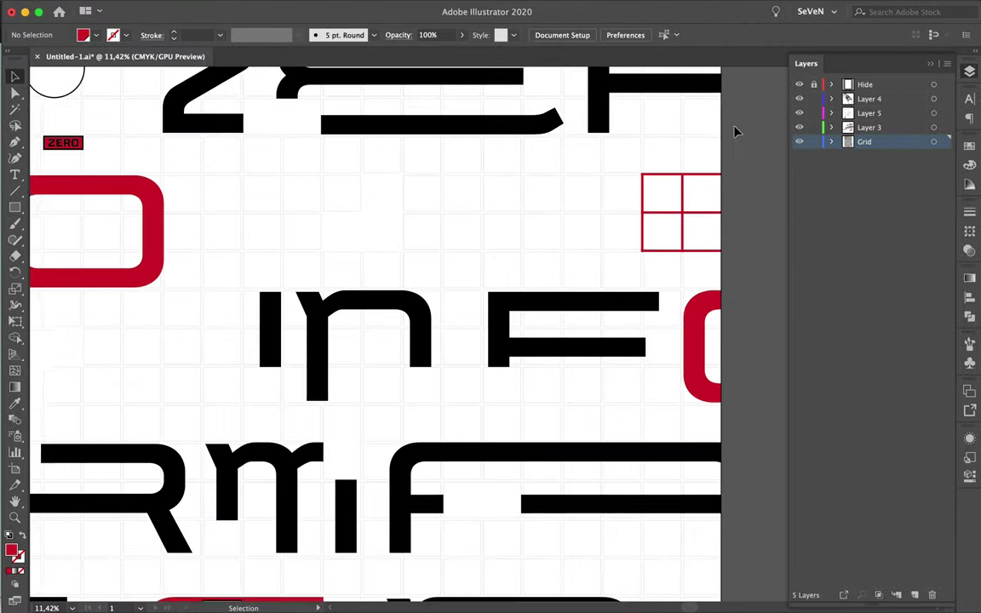
scroll(304, 252, down, 5)
scroll(340, 344, up, 5)
Drag the R's bottom anchors down so its diagonal leg reaches the red bar.
key(a)
click(350, 403)
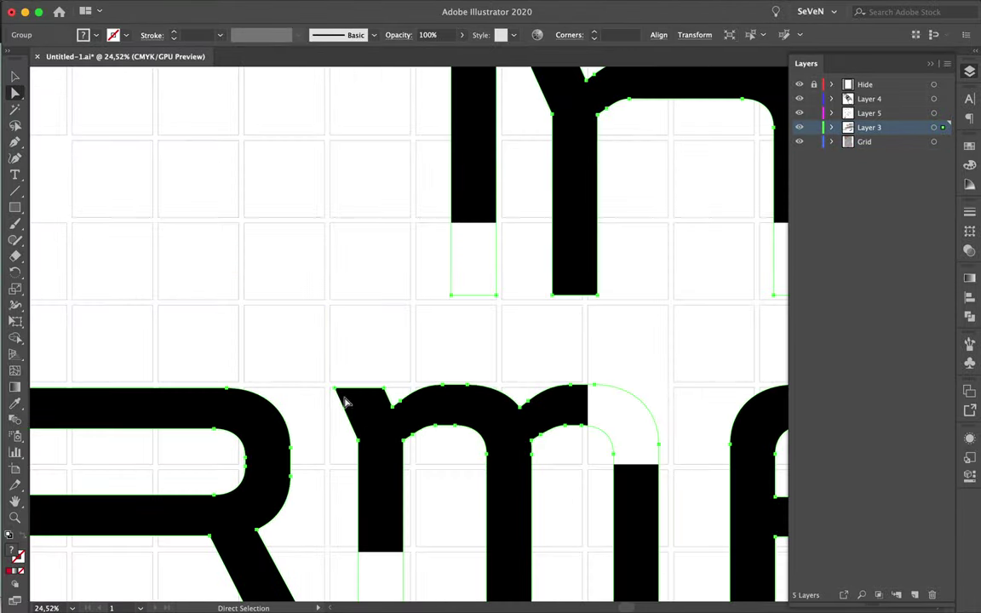
drag(355, 322, 355, 323)
scroll(394, 325, up, 2)
scroll(394, 324, down, 5)
click(359, 420)
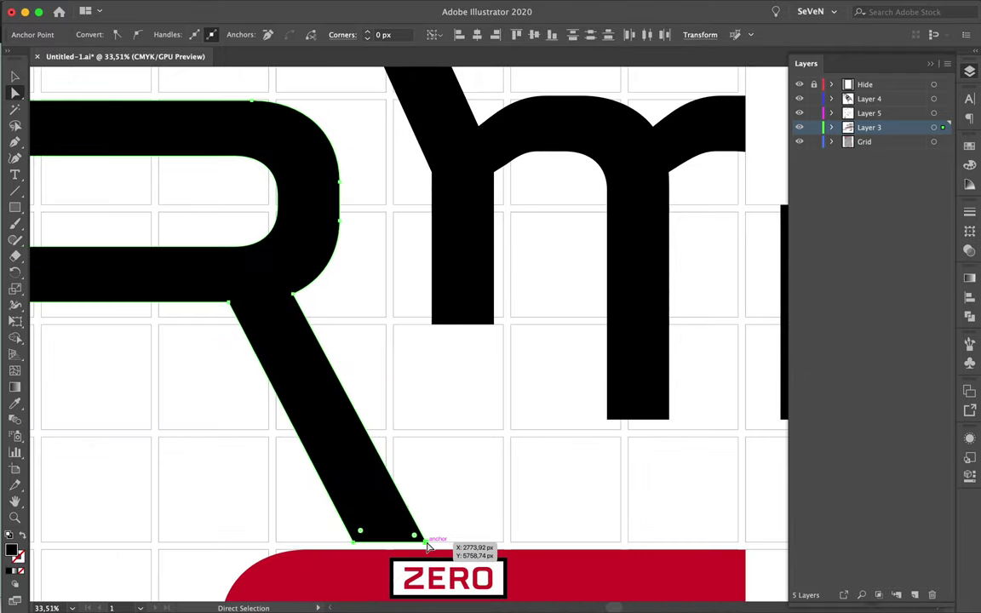
drag(428, 546, 428, 546)
scroll(302, 344, down, 4)
scroll(302, 272, up, 3)
drag(583, 239, 583, 314)
scroll(523, 279, down, 2)
scroll(477, 456, up, 4)
Lengthen the m's stem downward toward the TION line.
click(326, 359)
drag(326, 364, 329, 426)
scroll(329, 426, down, 3)
click(643, 237)
scroll(643, 238, down, 4)
scroll(543, 214, up, 4)
scroll(541, 255, up, 3)
click(541, 263)
scroll(542, 263, down, 4)
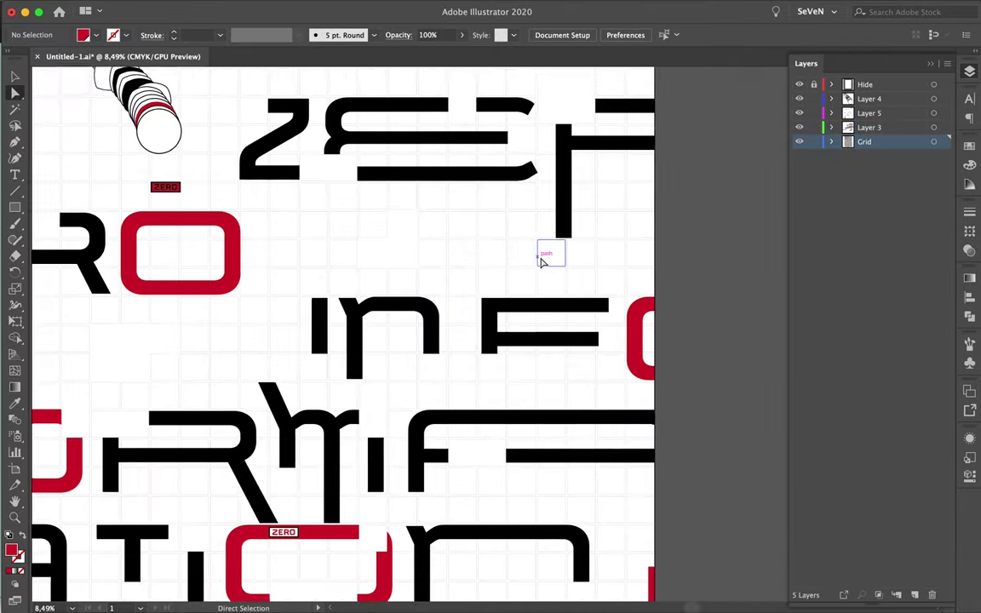
Enter and leave the line-blend cylinder group to check it.
key(v)
scroll(594, 356, down, 5)
scroll(593, 356, left, 2)
double_click(529, 444)
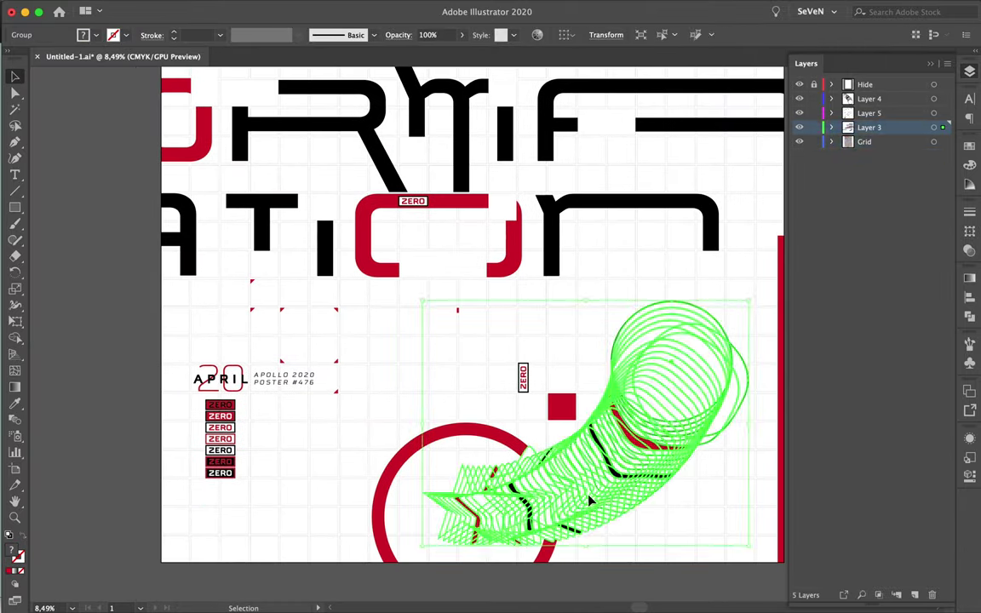
double_click(508, 390)
scroll(686, 400, up, 1)
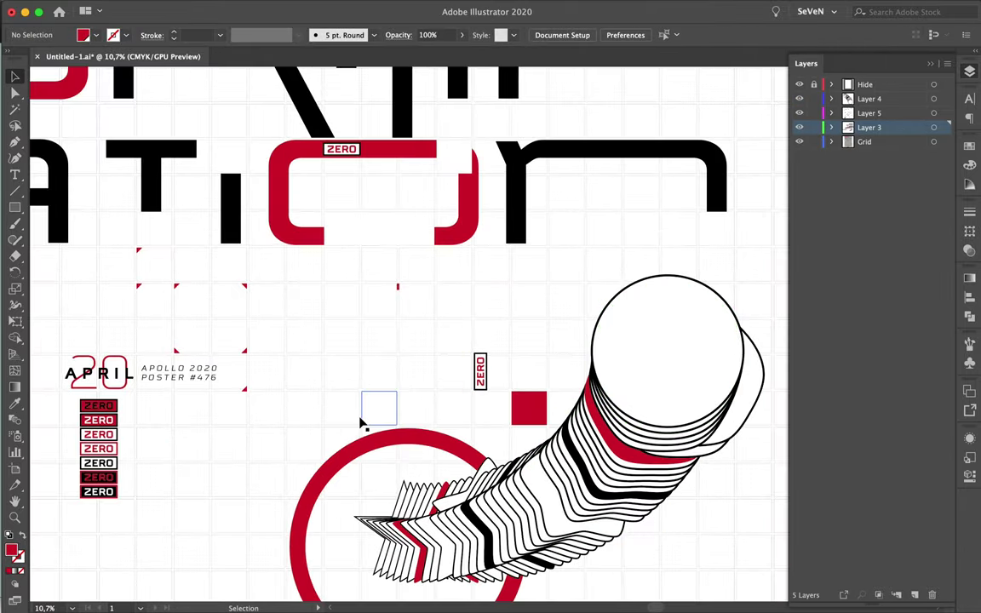
scroll(361, 422, down, 3)
scroll(330, 511, up, 4)
click(330, 537)
Draw a tiny red circle near the top of the poster.
drag(14, 207, 71, 236)
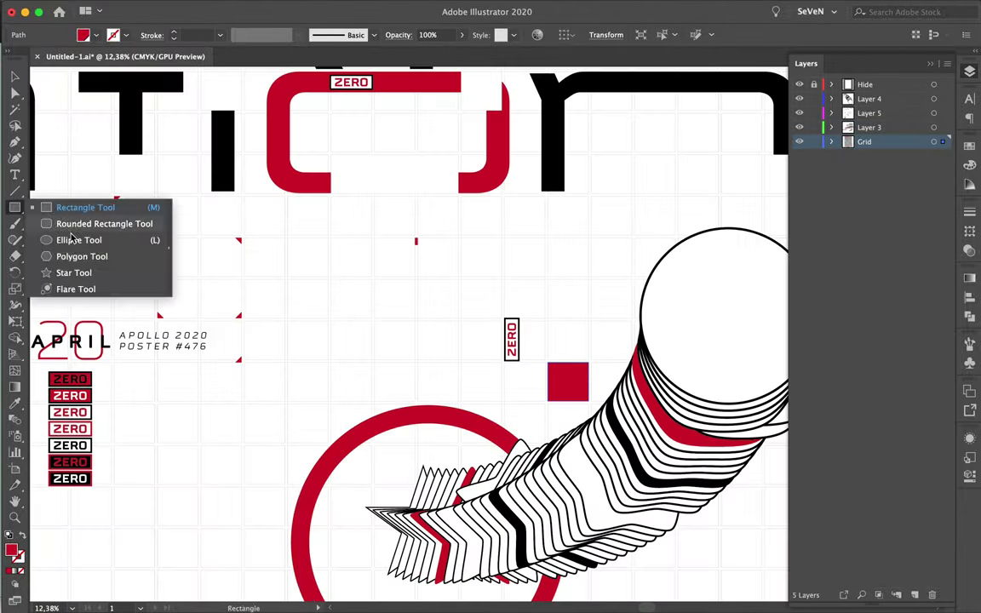
click(75, 239)
scroll(410, 149, up, 2)
scroll(411, 151, up, 7)
key(v)
click(450, 128)
mouse_move(433, 126)
mouse_down()
mouse_move(447, 137)
mouse_move(500, 112)
mouse_move(391, 195)
mouse_up()
Snap the tiny red dot onto a grid corner just left of INF.
scroll(394, 230, down, 5)
scroll(662, 215, down, 2)
scroll(390, 195, up, 4)
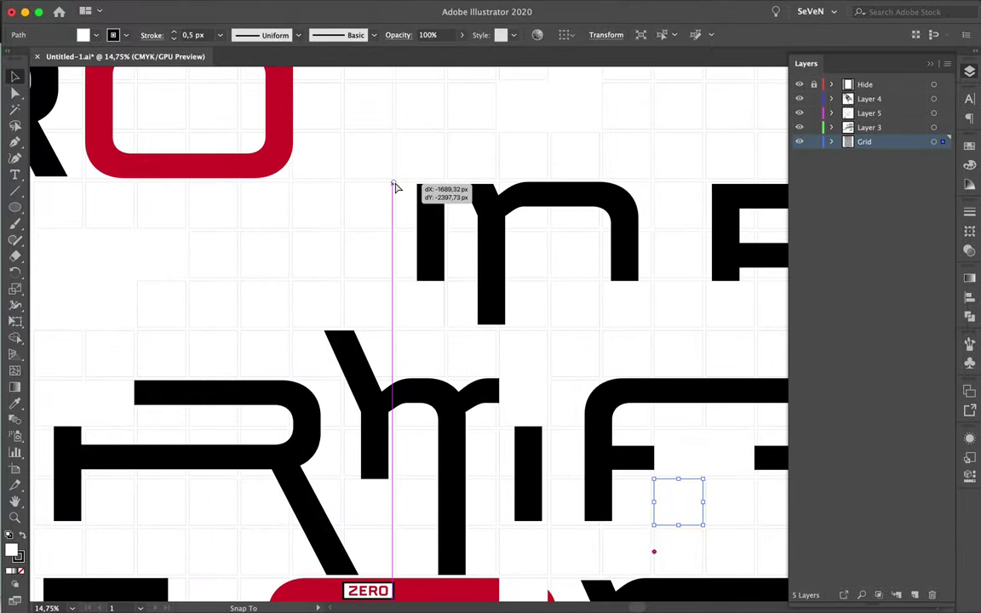
scroll(392, 181, up, 5)
scroll(336, 136, down, 2)
scroll(350, 252, up, 3)
scroll(353, 259, down, 6)
drag(394, 187, 356, 263)
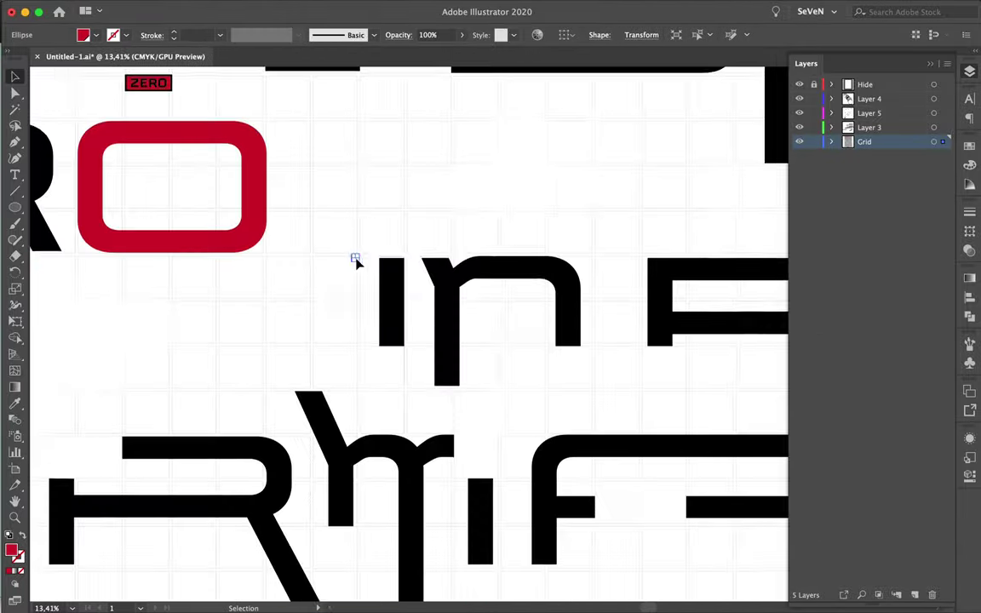
Draw a stepped frame path around the red O with the Pen tool.
key(p)
scroll(132, 300, left, 5)
click(496, 292)
click(496, 110)
scroll(496, 110, down, 2)
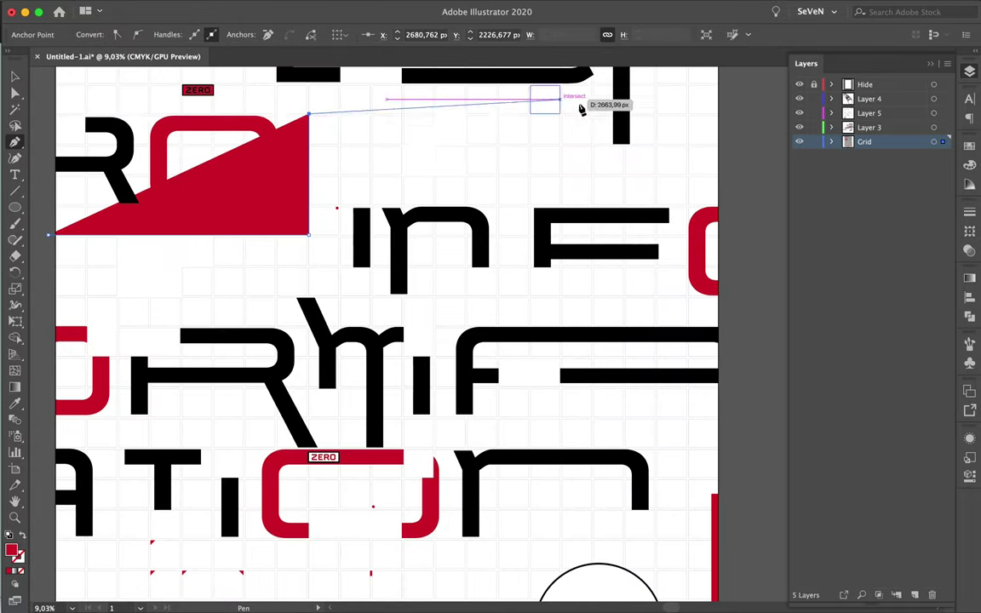
click(562, 113)
click(562, 177)
click(728, 176)
Make the path a red 90 px stroke, dashed with 440 dash length.
key(v)
key(shift+x)
click(969, 211)
click(847, 225)
click(800, 304)
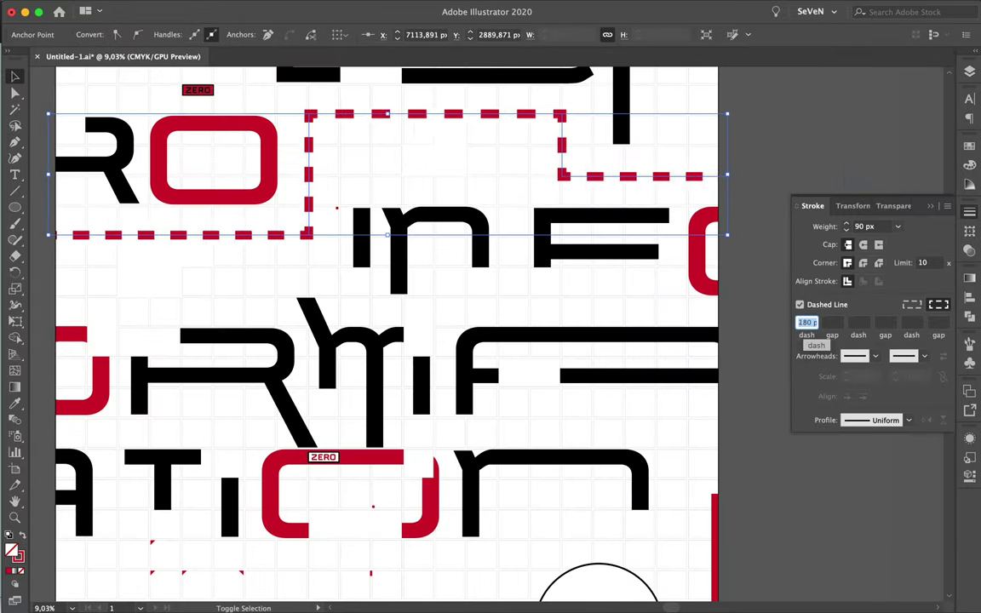
key(shift+Up)
scroll(642, 176, down, 2)
scroll(604, 143, up, 2)
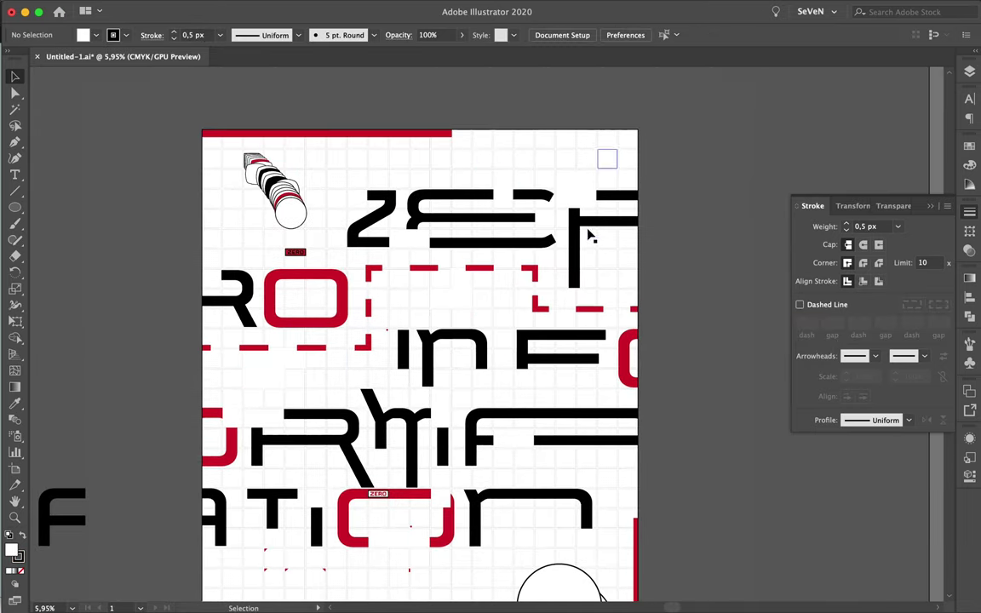
click(482, 181)
Draw a dashed Pen path running down toward the poster's lower left.
key(a)
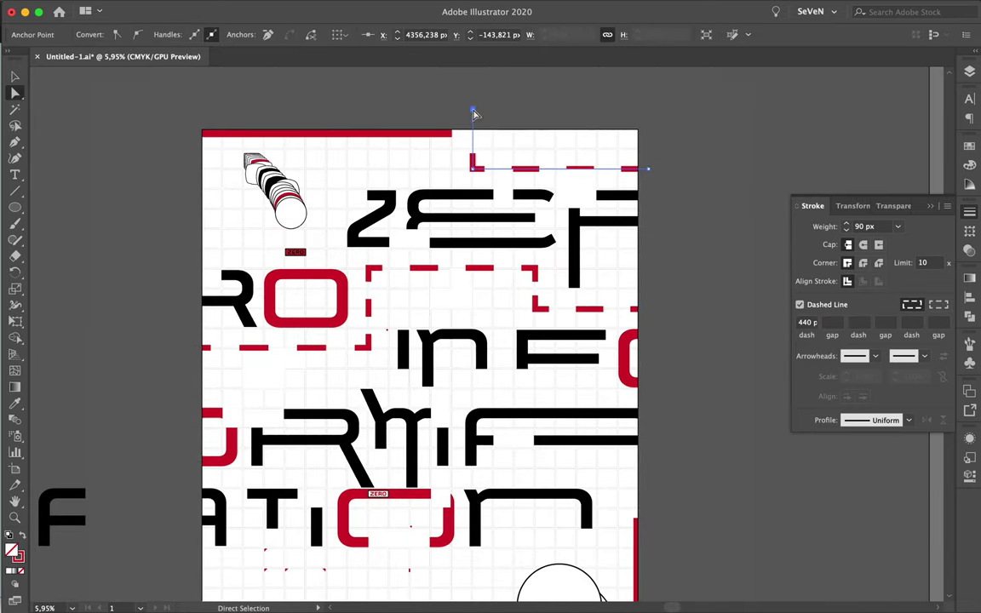
scroll(474, 341, down, 5)
scroll(426, 383, up, 2)
key(p)
click(455, 359)
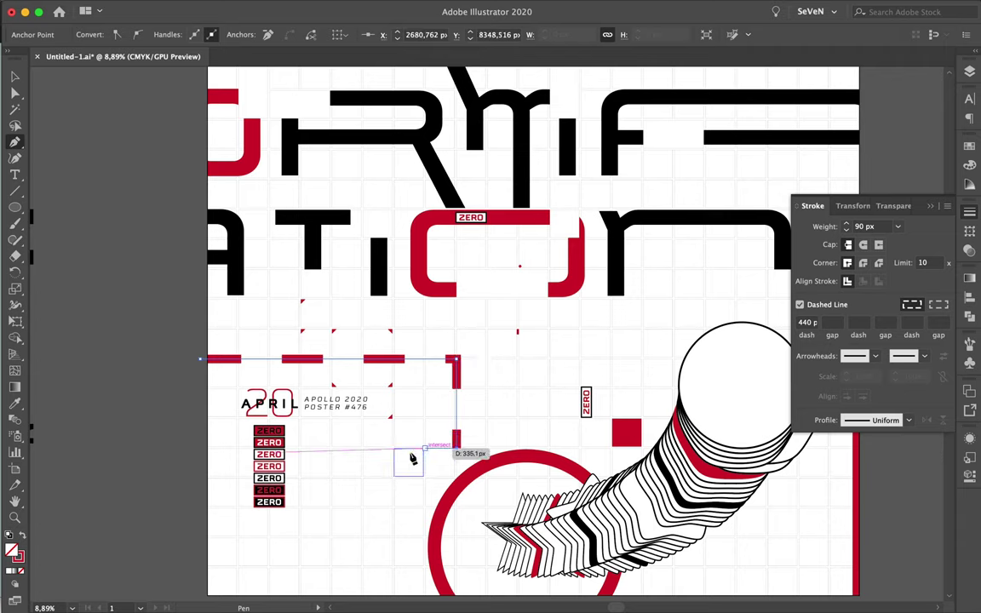
click(304, 601)
key(a)
click(157, 558)
Draw a dashed rectangle frame beside the cylinder top with 80 px dashes.
scroll(442, 336, right, 3)
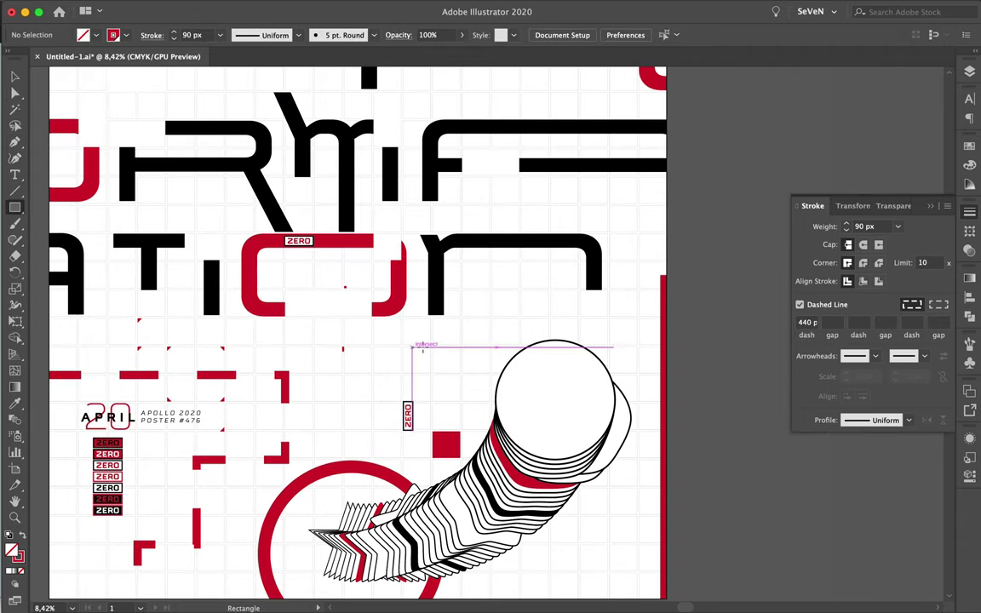
drag(545, 401, 552, 402)
click(805, 320)
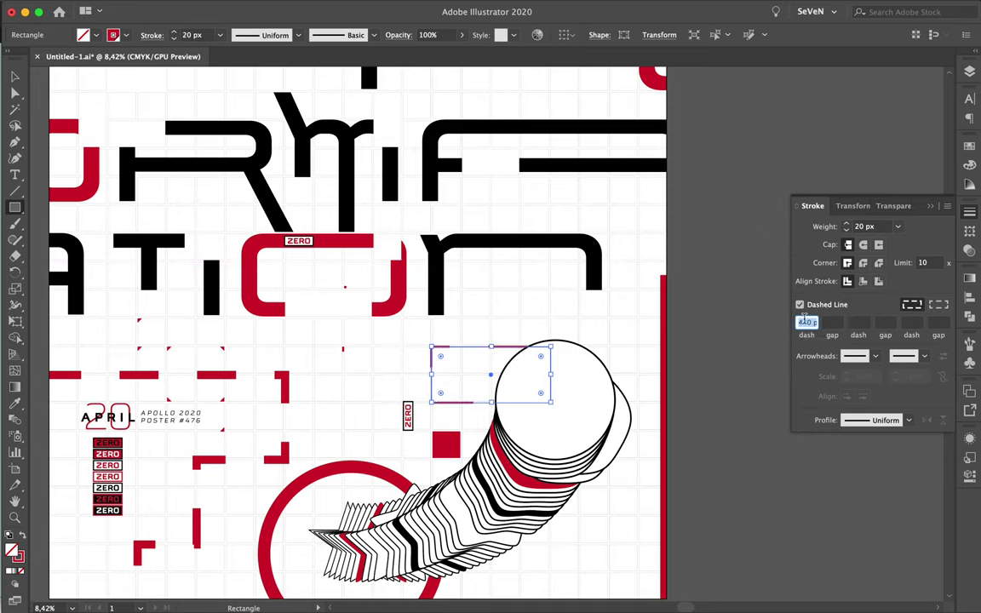
key(v)
click(704, 385)
scroll(591, 384, down, 5)
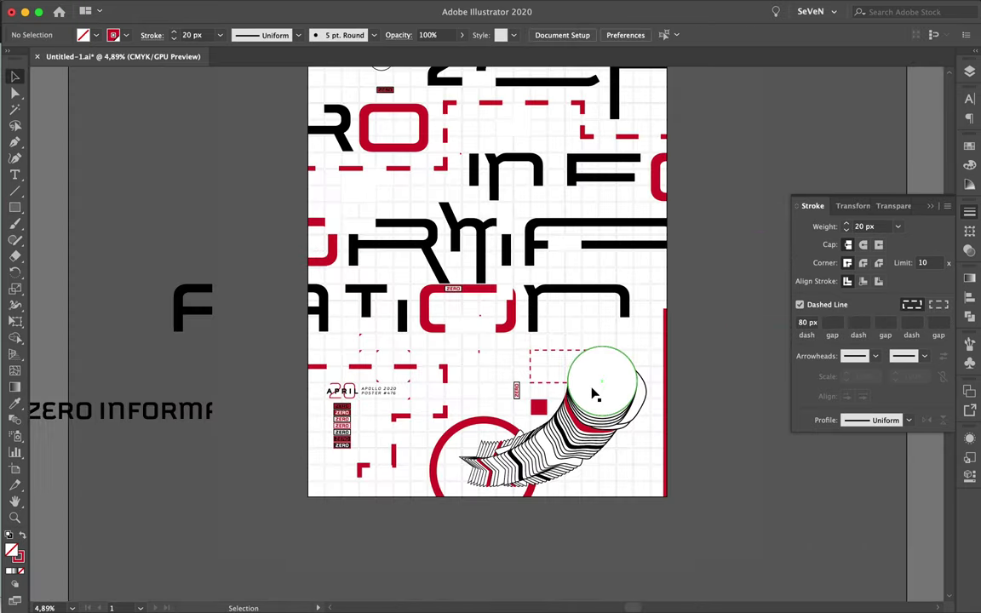
scroll(598, 313, up, 3)
Draw a stepped dashed path beside the red O.
key(p)
scroll(298, 323, up, 3)
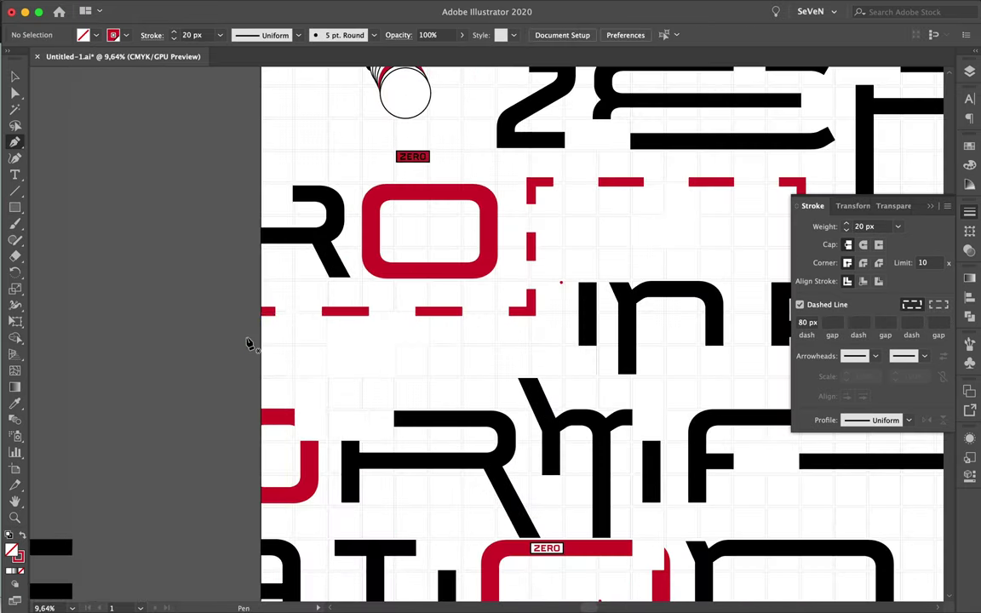
click(245, 338)
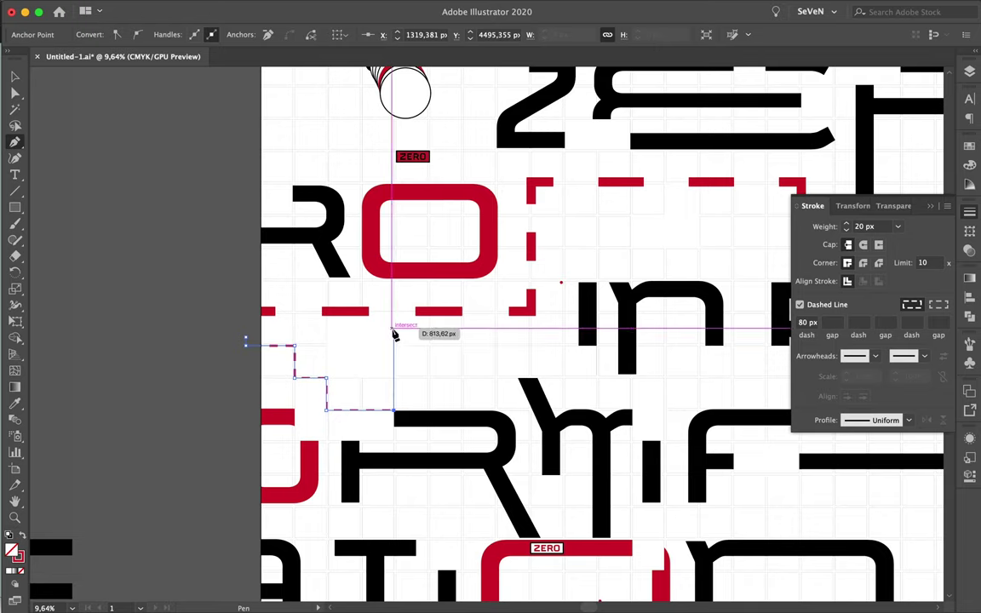
key(a)
click(969, 71)
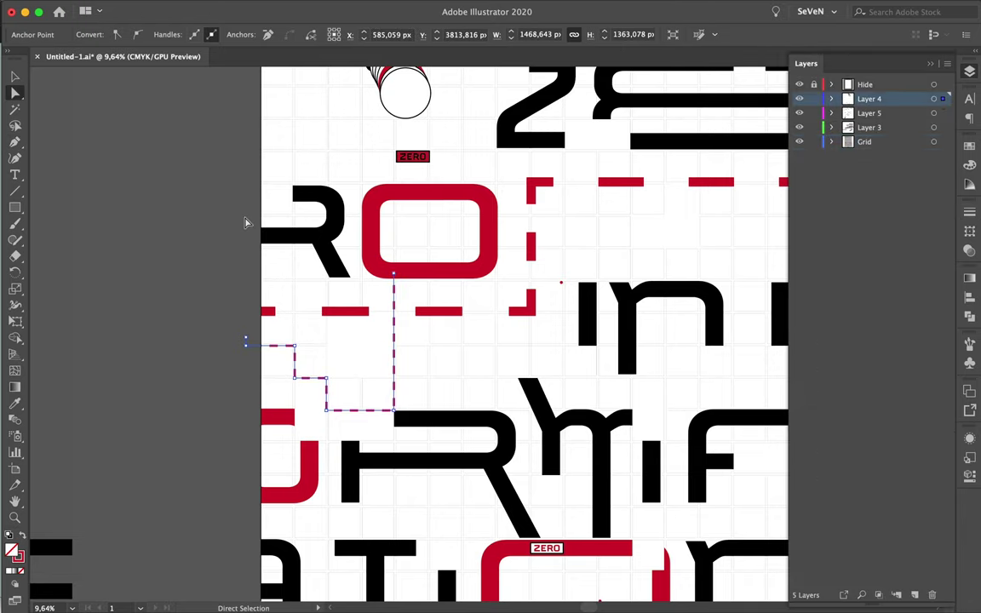
Add a dashed path by the F bar, move it onto Layer 3, and send it to back.
scroll(245, 223, down, 3)
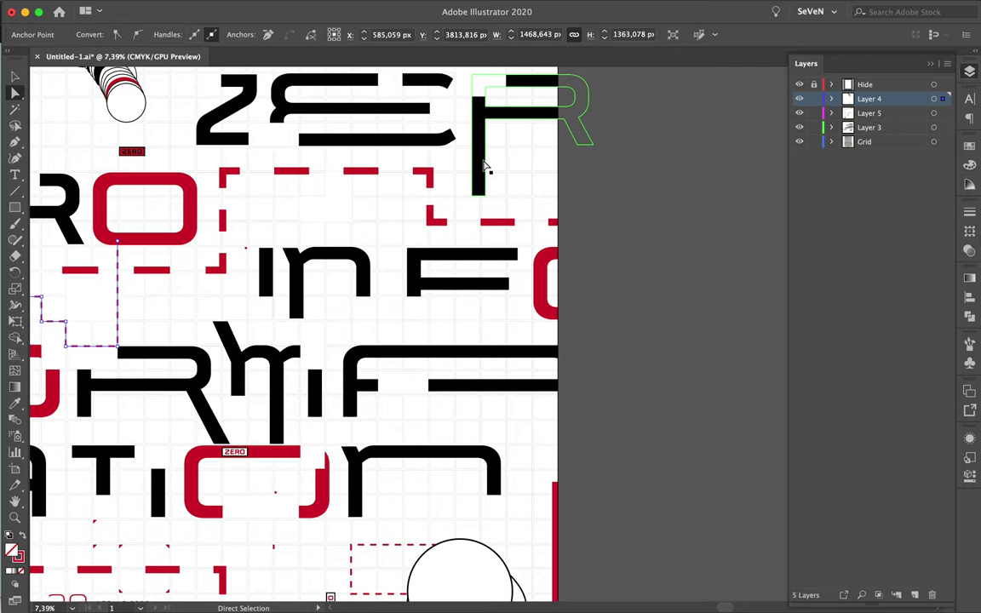
click(507, 323)
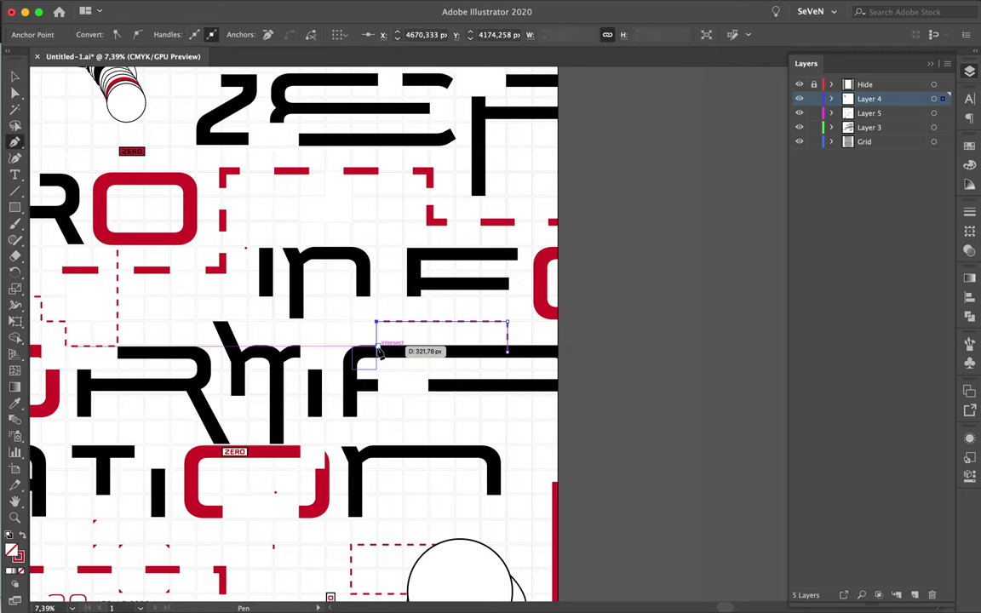
drag(945, 115, 943, 126)
right_click(506, 328)
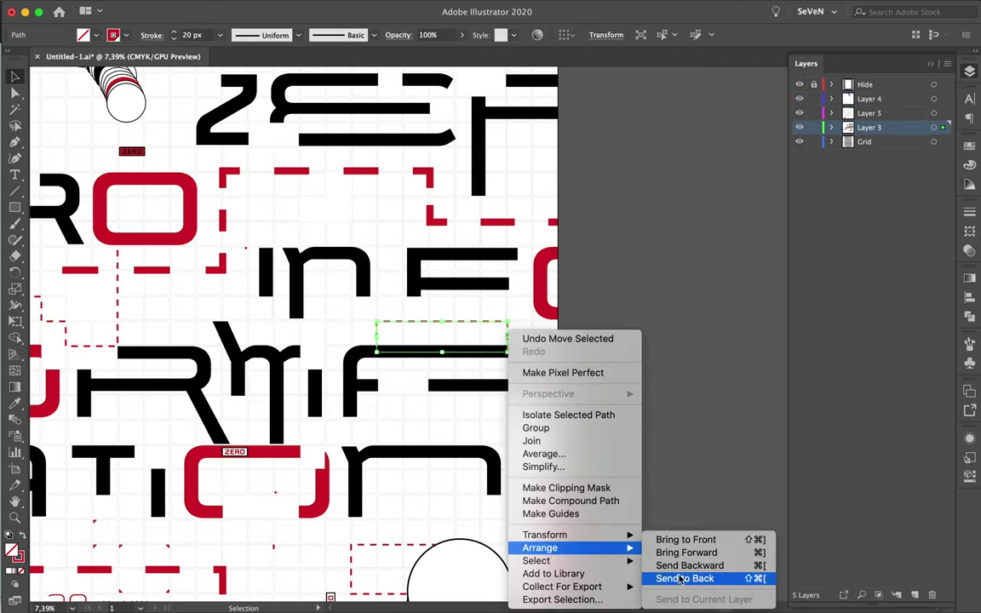
click(686, 559)
scroll(661, 421, down, 3)
click(552, 366)
scroll(550, 365, down, 2)
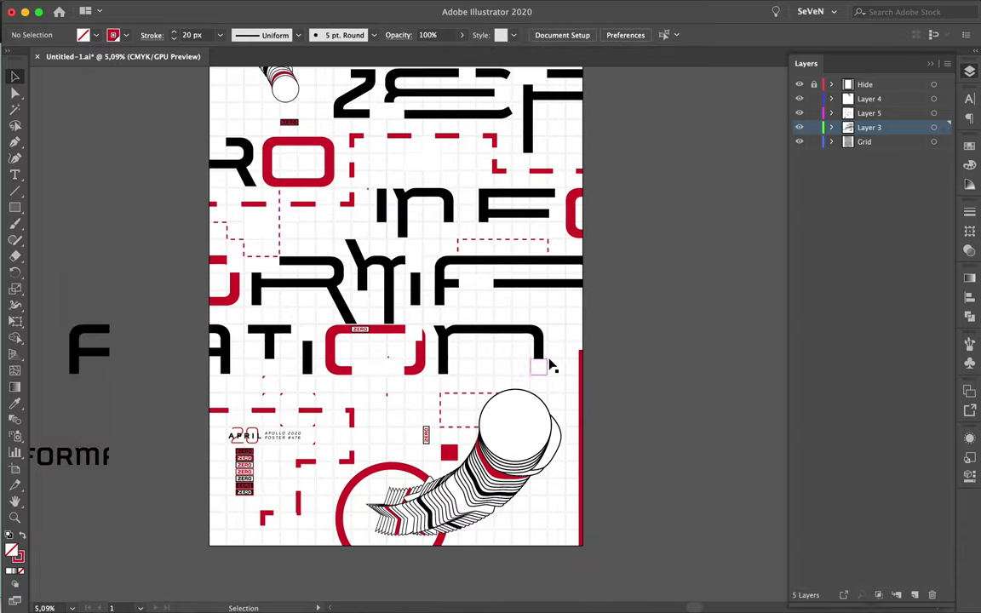
drag(14, 210, 68, 217)
drag(471, 387, 657, 597)
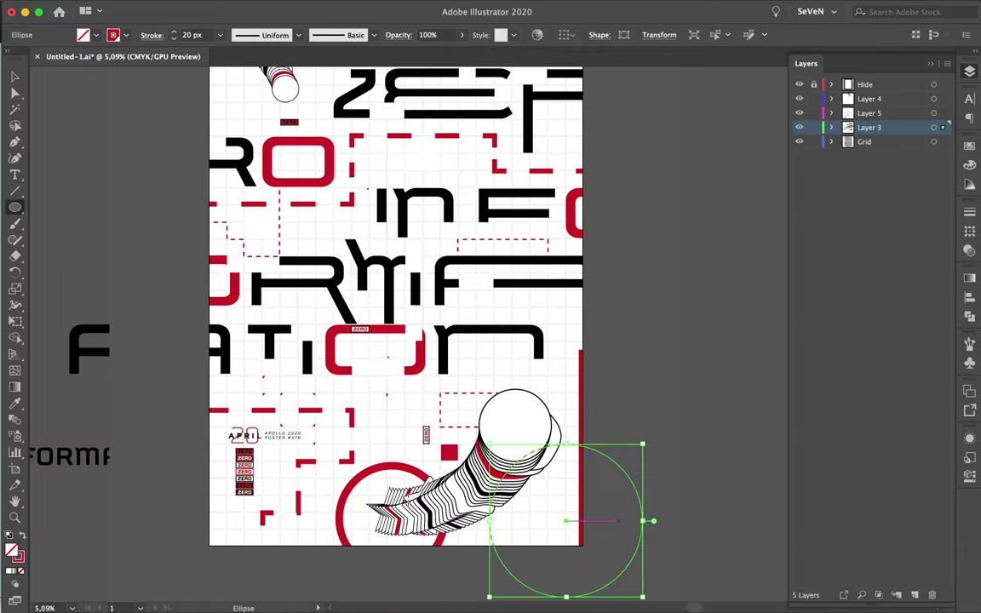
key(d)
key(v)
click(429, 568)
click(919, 120)
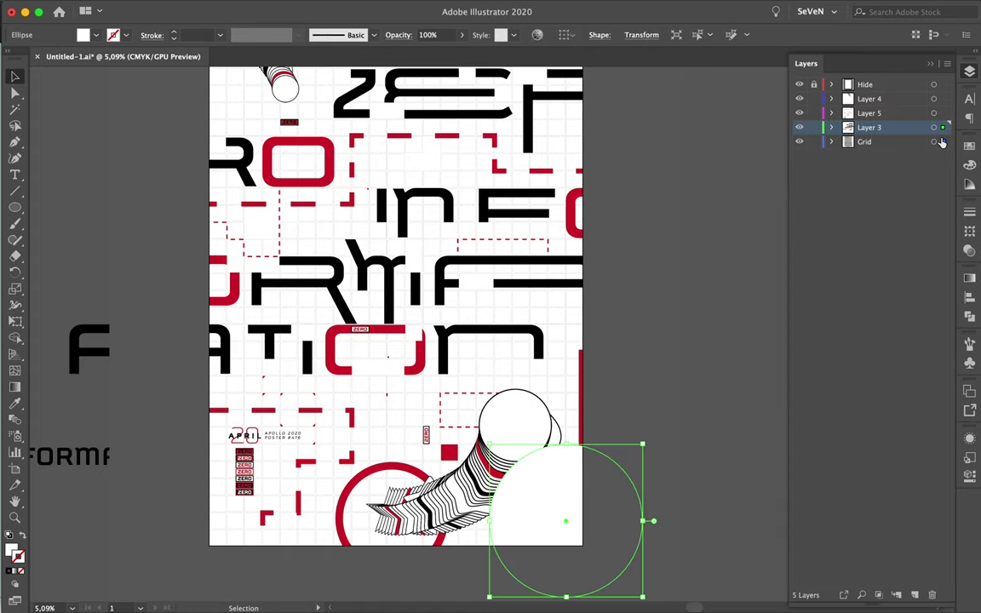
key(ctrl+z)
right_click(584, 423)
click(756, 594)
click(630, 388)
alt+scroll(630, 387, up, 2)
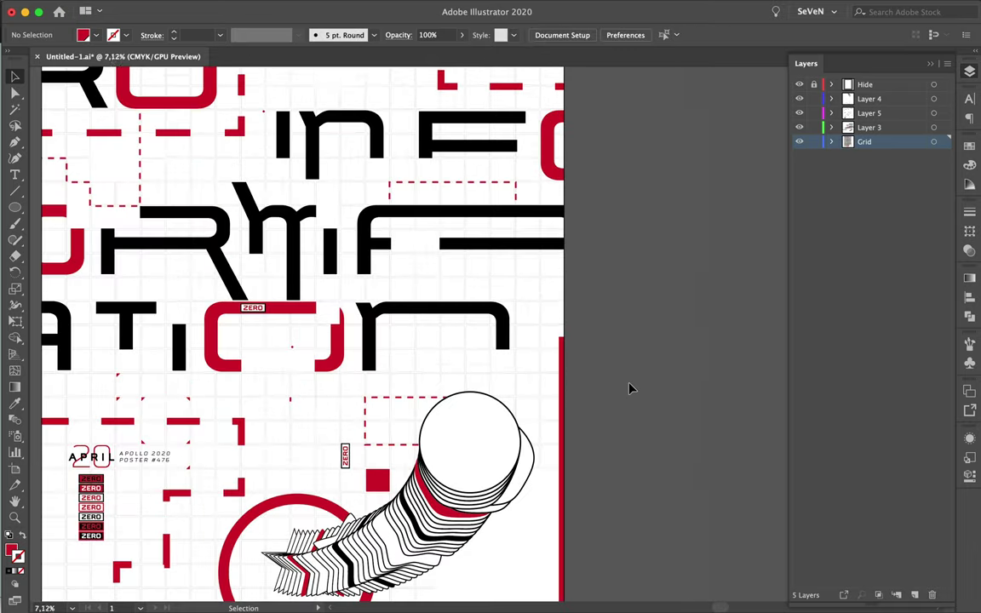
Draw a small rectangle at a grid gap and fill it black from the Swatches.
scroll(196, 390, up, 2)
scroll(196, 387, up, 2)
scroll(197, 387, up, 3)
scroll(92, 263, up, 3)
key(m)
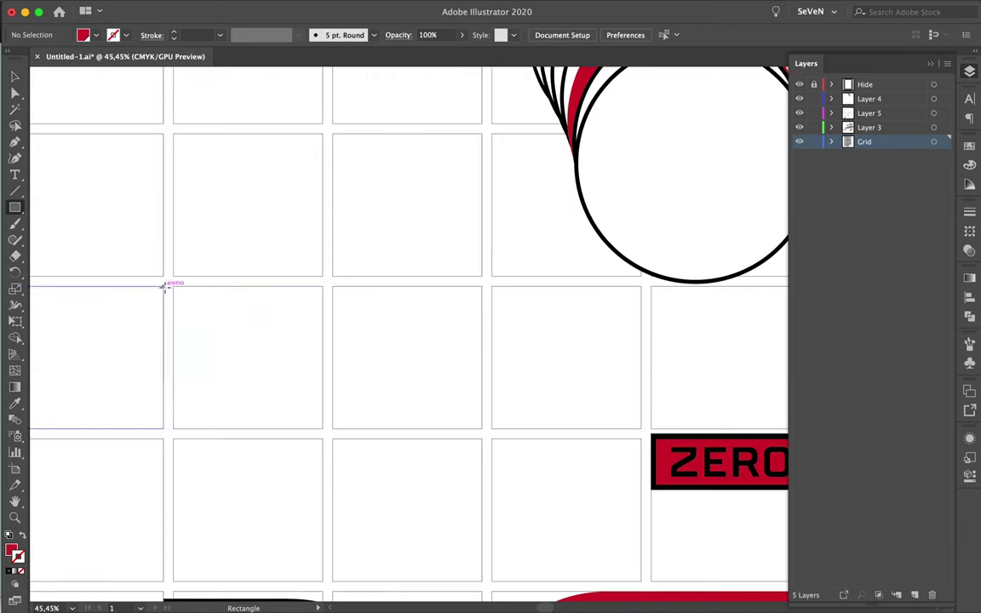
drag(163, 287, 175, 314)
click(969, 145)
click(823, 182)
key(v)
click(350, 316)
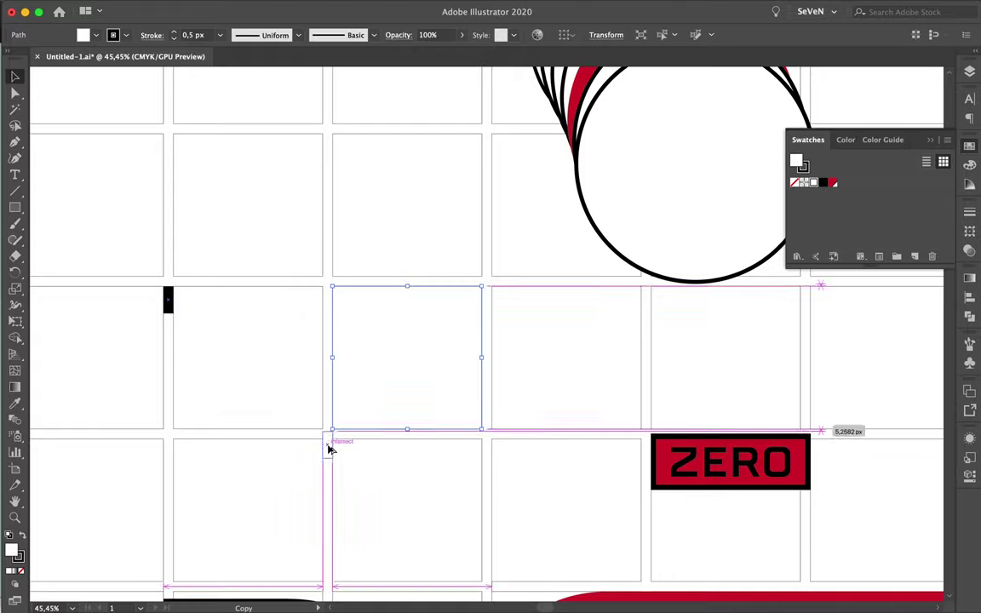
Move black tick marks into several gaps between grid cells.
scroll(329, 451, down, 5)
alt+scroll(579, 275, up, 5)
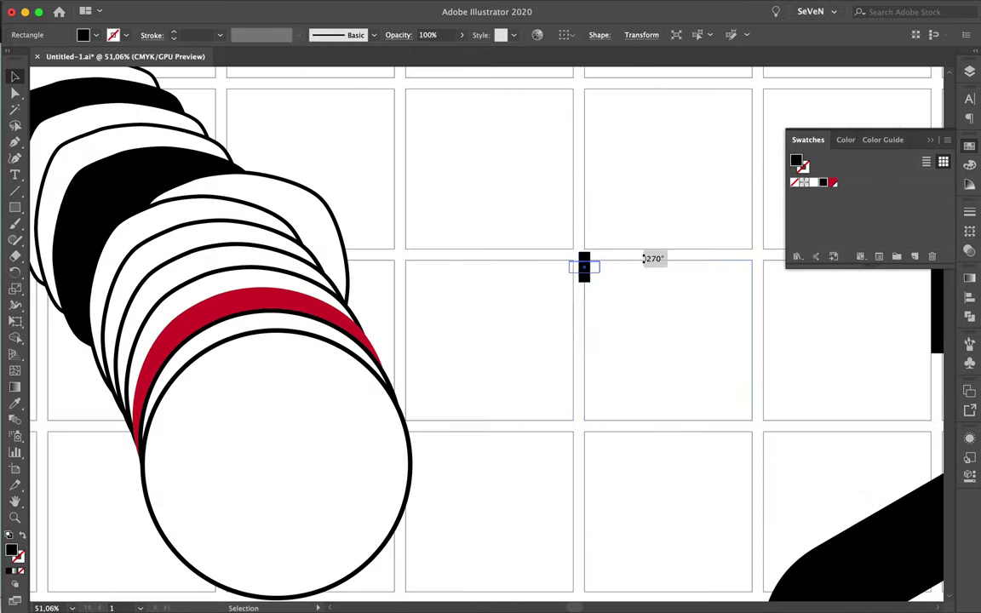
drag(580, 263, 389, 85)
scroll(406, 181, up, 5)
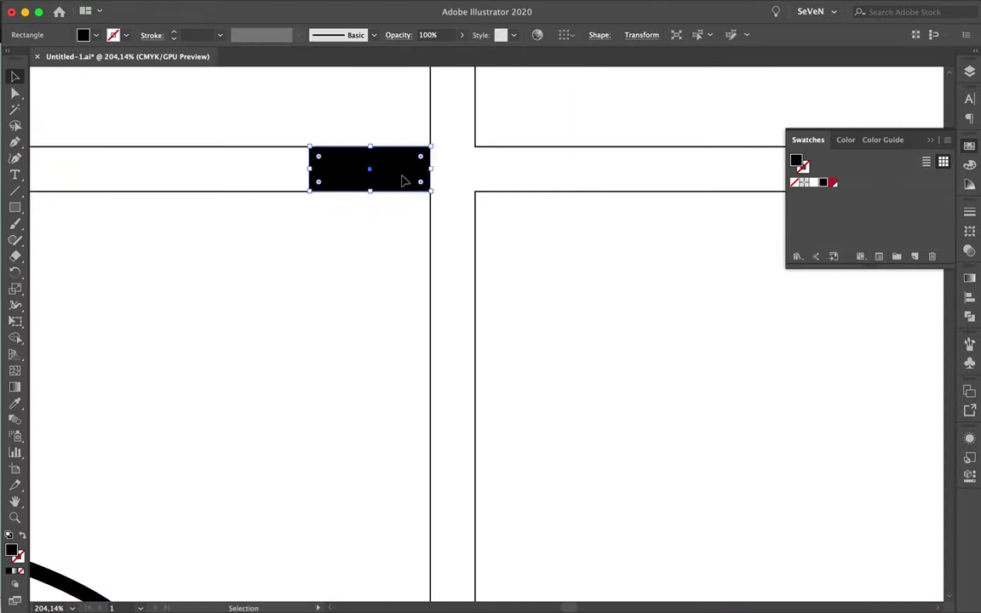
scroll(438, 149, down, 8)
scroll(517, 158, up, 4)
drag(388, 85, 566, 216)
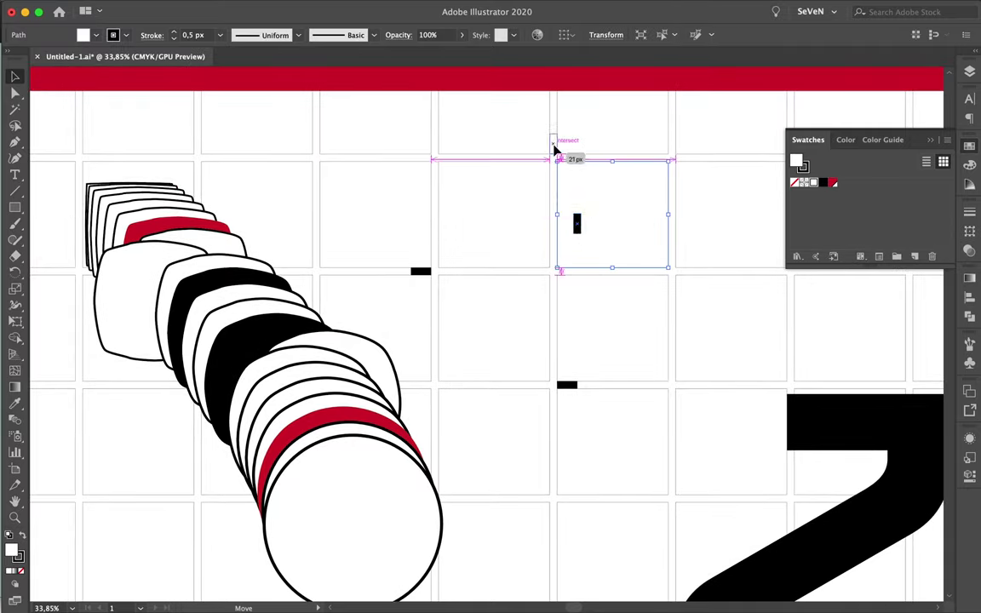
scroll(548, 137, down, 5)
drag(549, 136, 556, 153)
Place red ticks into grid gaps, including one near the top-left cell.
scroll(688, 292, up, 5)
drag(688, 293, 740, 253)
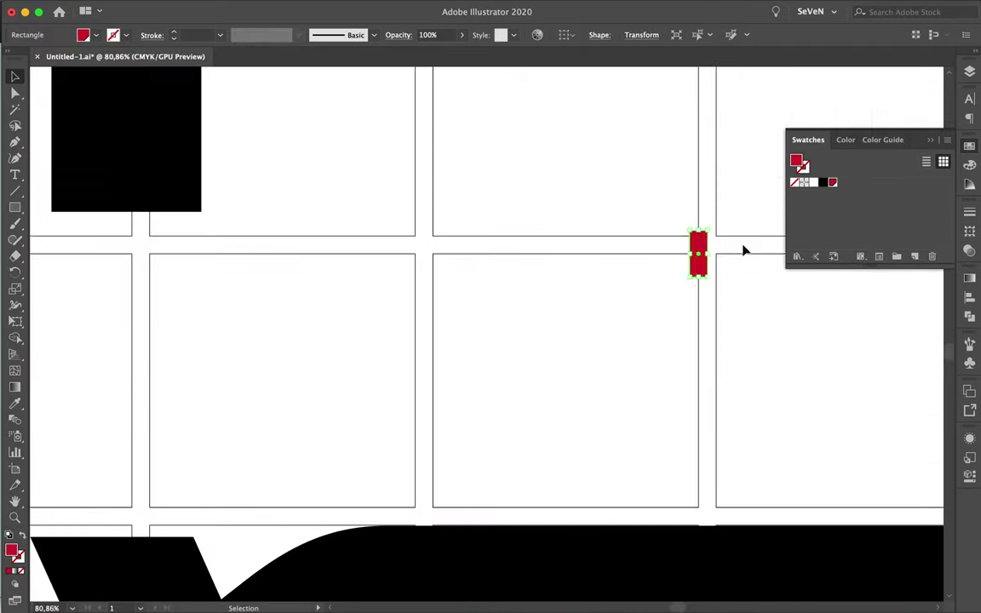
scroll(122, 256, down, 5)
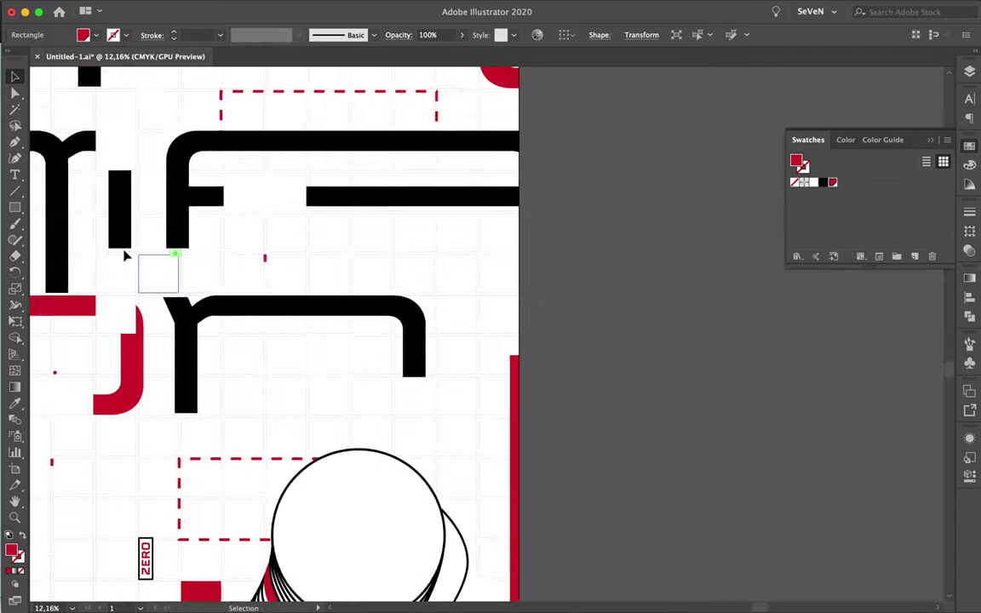
scroll(219, 230, up, 6)
drag(122, 256, 143, 138)
scroll(143, 138, down, 6)
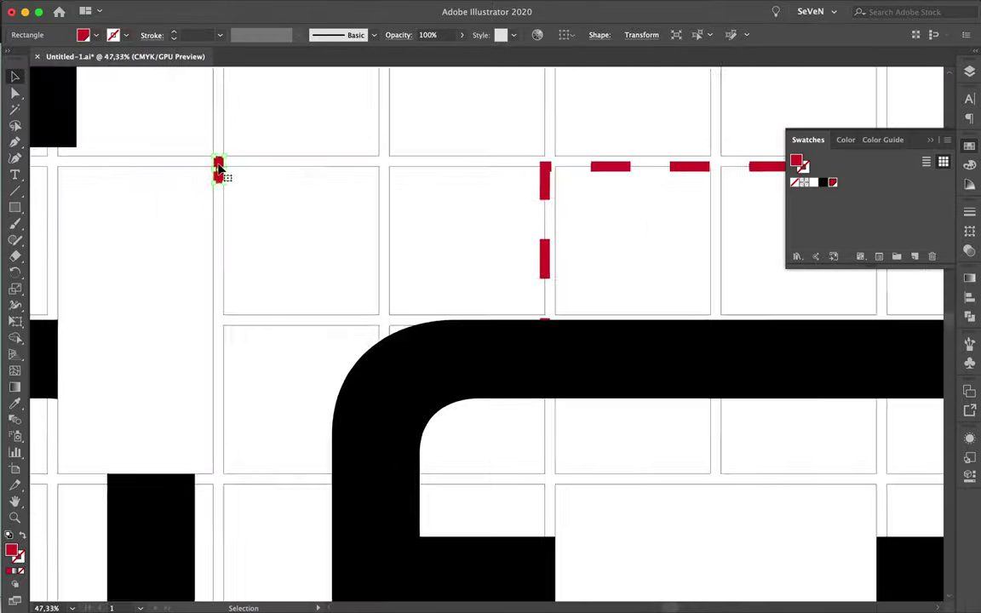
click(324, 250)
drag(309, 273, 253, 197)
scroll(309, 274, up, 4)
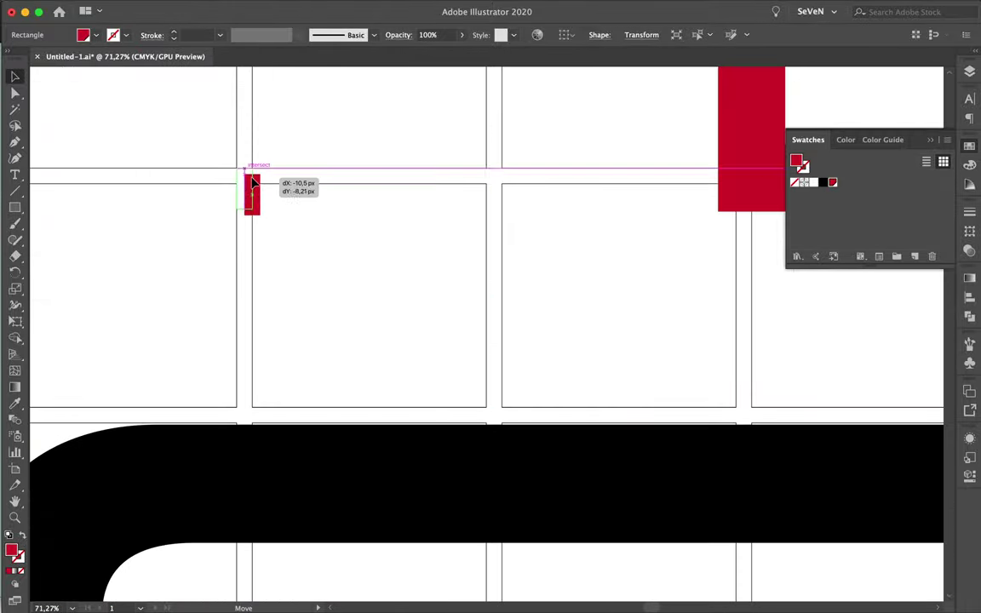
scroll(511, 341, down, 5)
Drag further tick marks into gaps near the lettering.
drag(253, 181, 701, 314)
scroll(701, 313, down, 4)
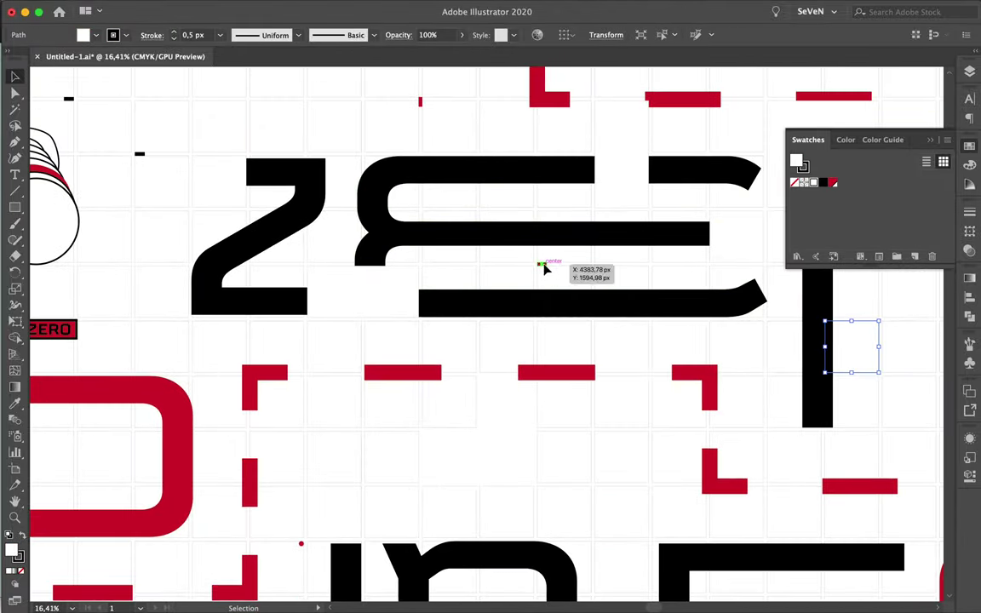
scroll(598, 489, up, 4)
drag(599, 489, 657, 486)
scroll(657, 486, down, 6)
scroll(506, 464, down, 5)
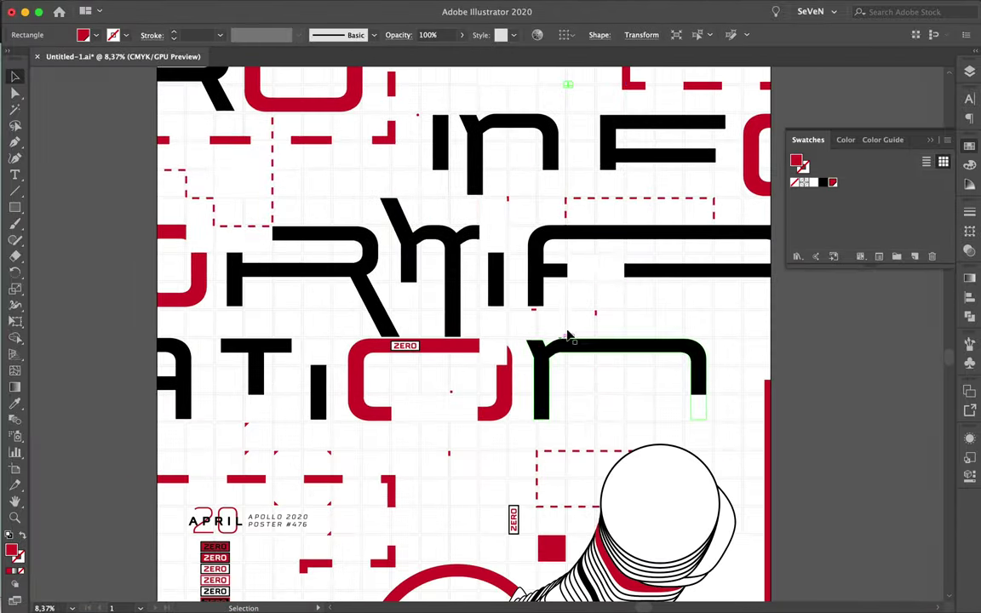
scroll(368, 315, down, 2)
scroll(498, 352, up, 3)
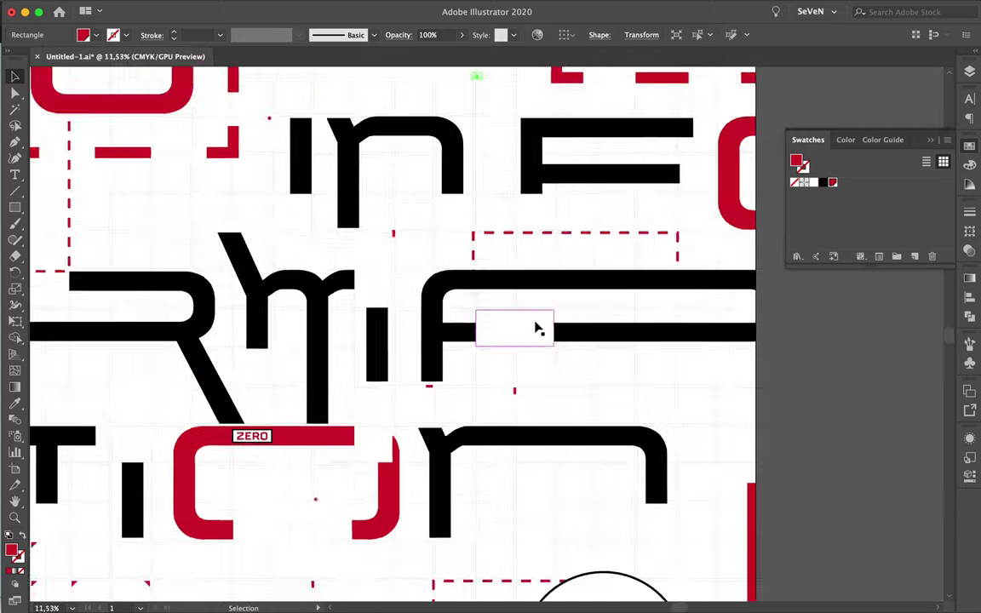
Widen the white patch over the F bar and stretch the T's crossbar toward the C.
scroll(536, 329, up, 2)
drag(569, 344, 722, 344)
scroll(825, 352, down, 2)
scroll(800, 400, down, 2)
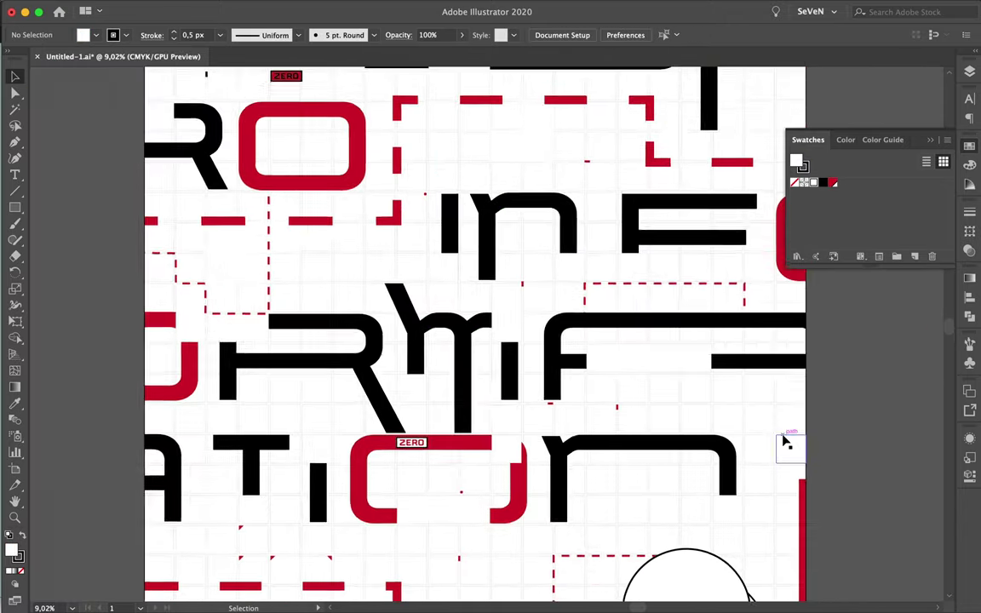
scroll(783, 440, down, 2)
scroll(377, 427, up, 4)
key(a)
drag(372, 440, 375, 443)
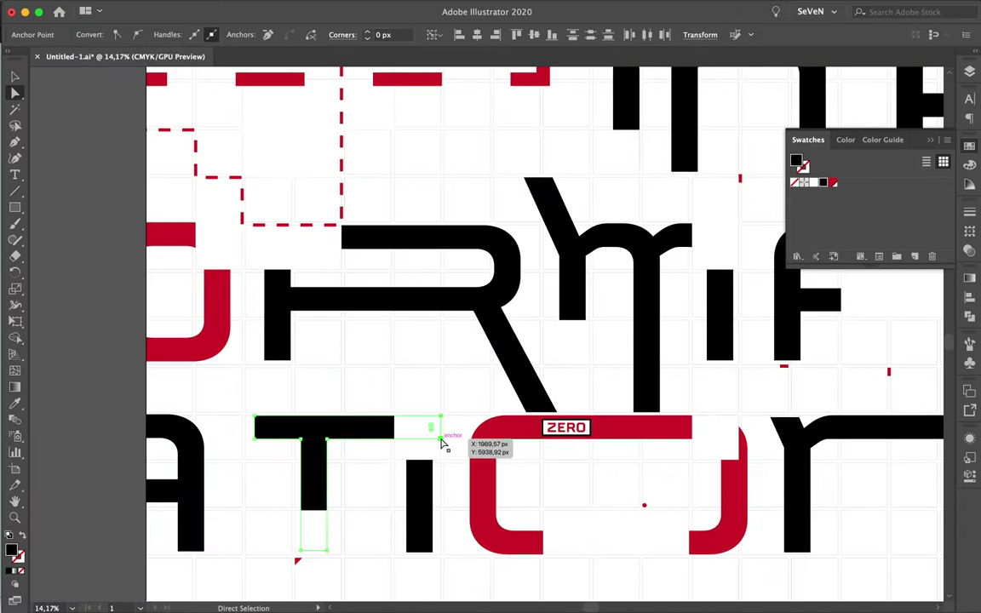
key(v)
Reposition the T lettering and move the small white square below the T.
double_click(357, 441)
click(969, 71)
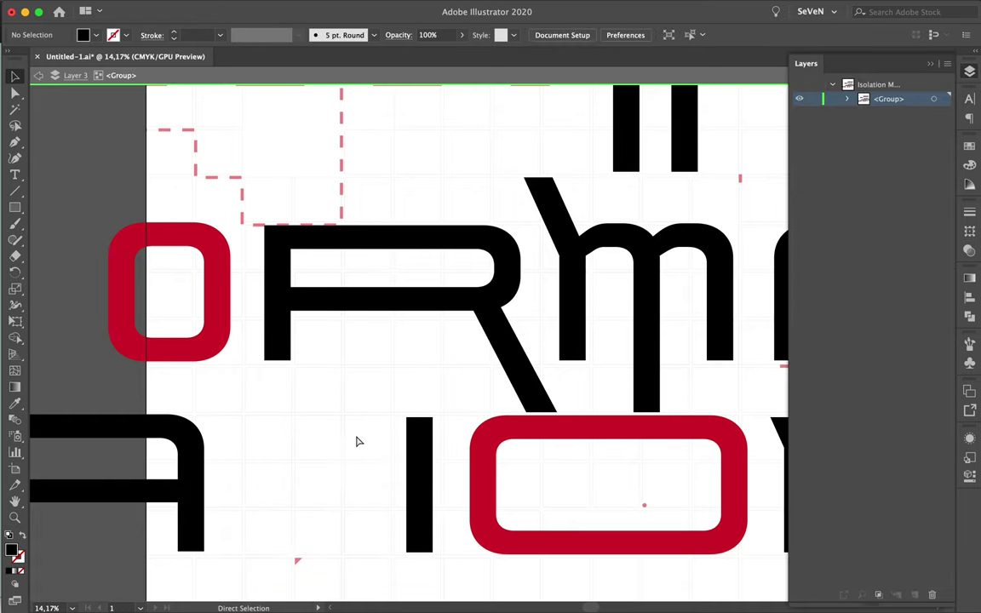
key(Escape)
drag(357, 440, 297, 500)
drag(943, 126, 942, 99)
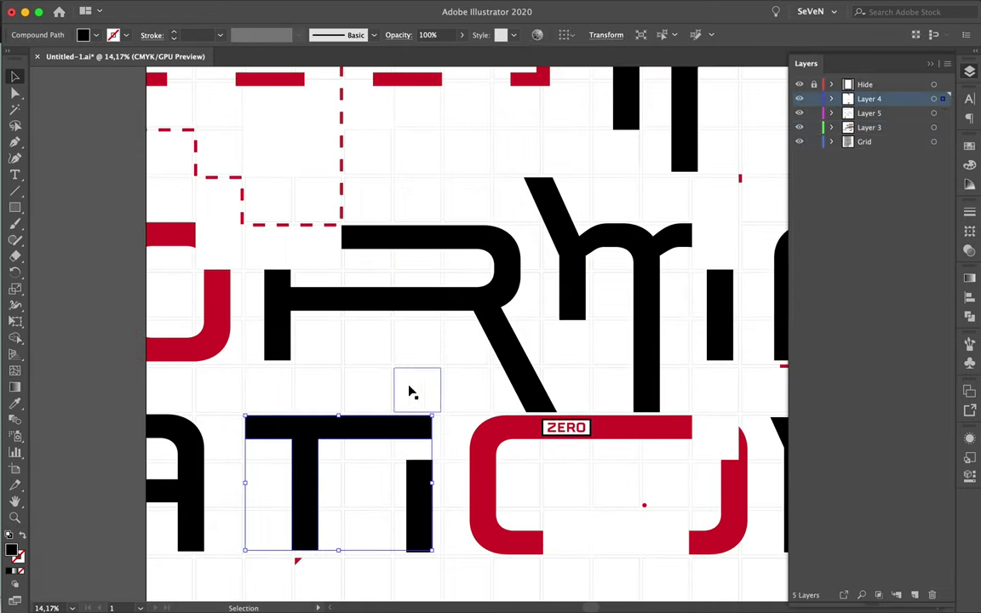
click(935, 113)
drag(390, 434, 396, 435)
drag(943, 113, 943, 99)
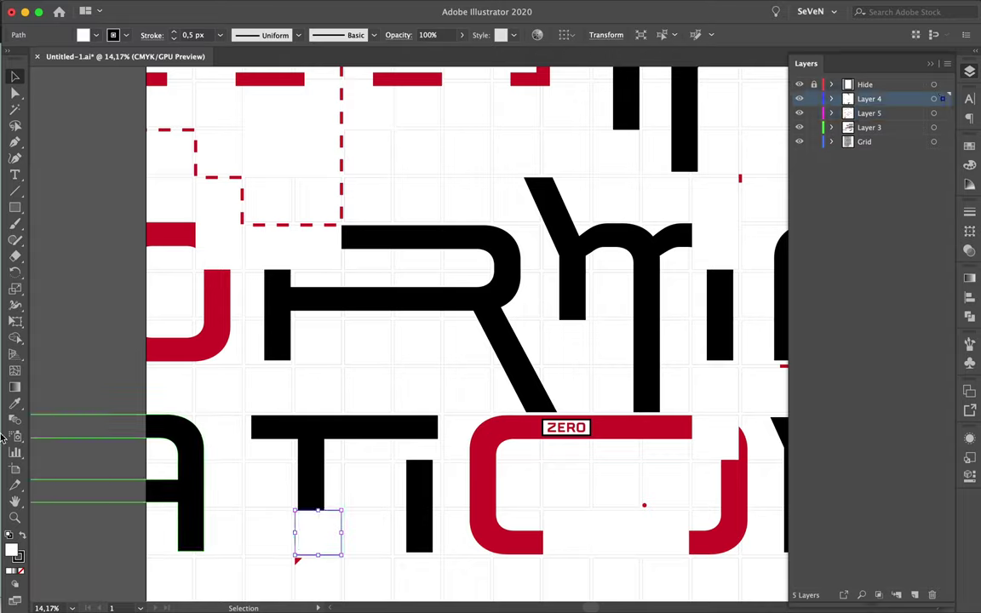
Select the small red triangle accent, then the line-blend cylinder group.
click(298, 560)
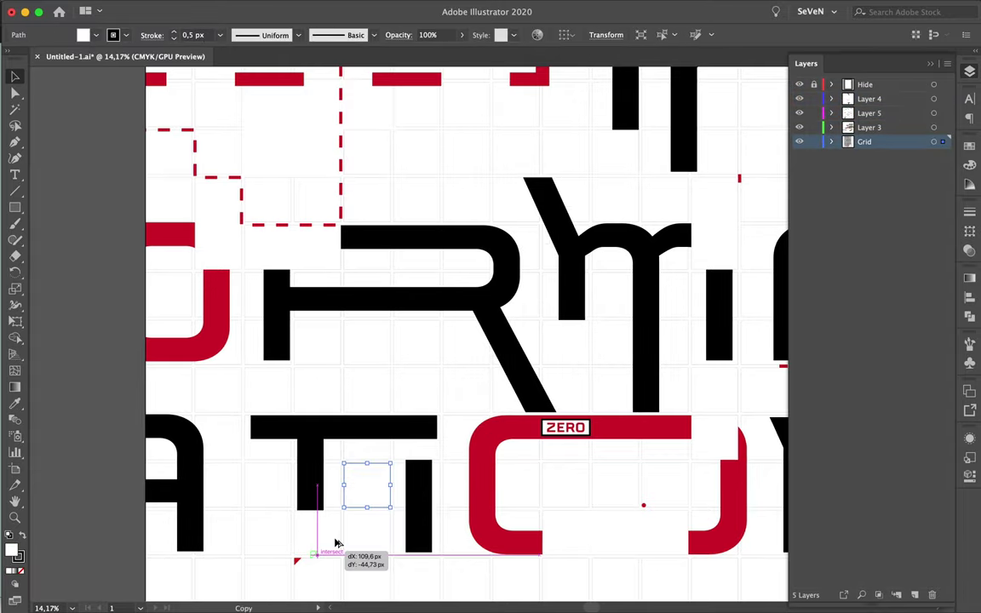
alt+scroll(299, 560, up, 5)
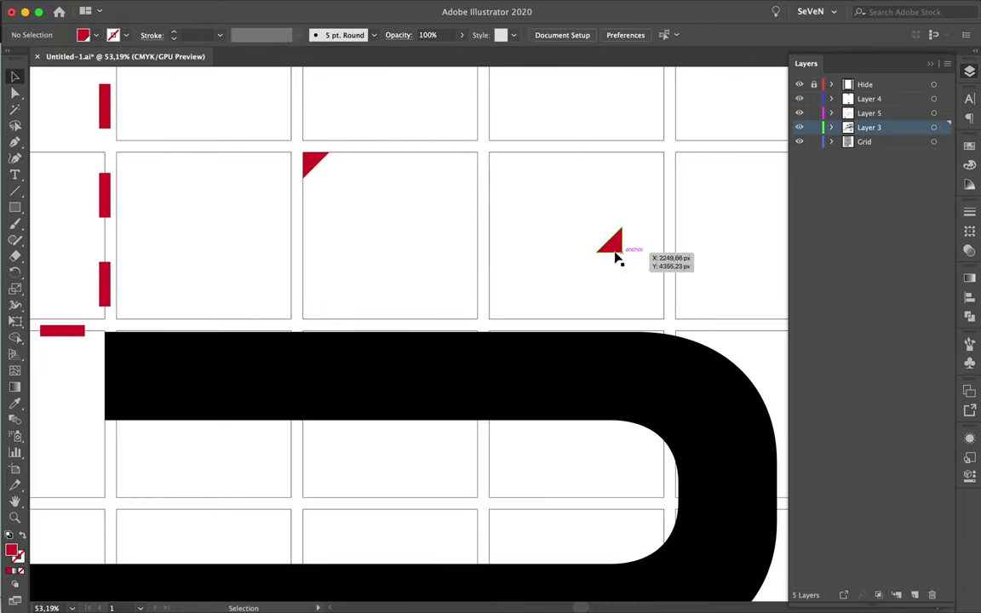
alt+scroll(658, 283, down, 5)
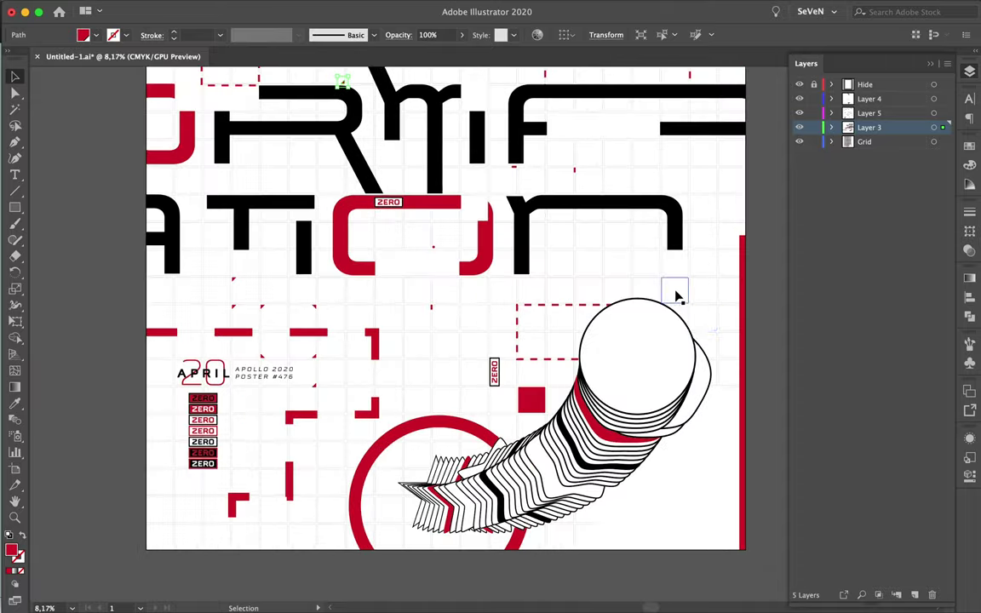
alt+scroll(675, 291, up, 2)
click(620, 384)
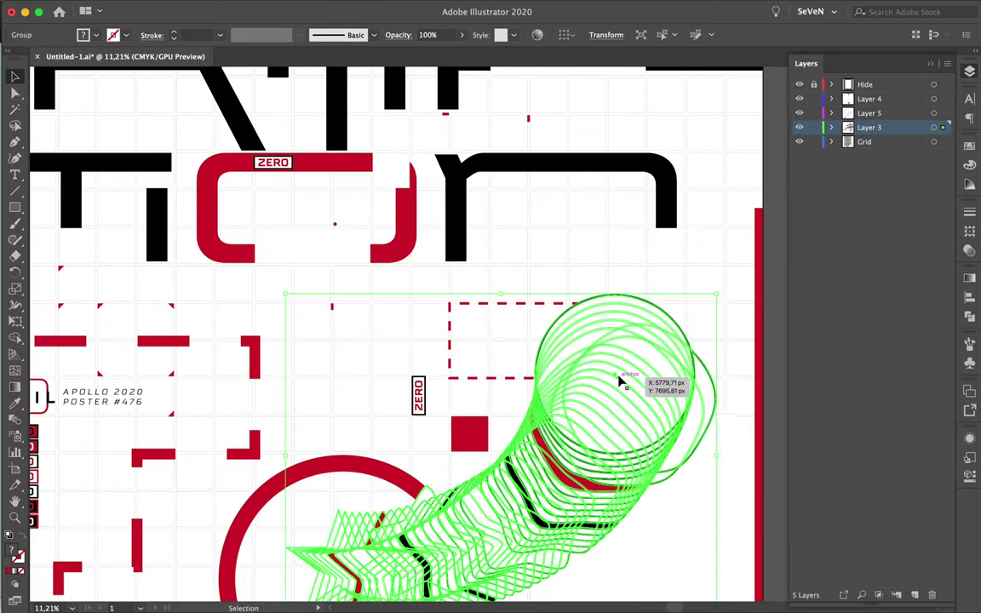
Draw a circle in the cylinder's top end with the red dashed frame's stroke, on Layer 4.
click(627, 283)
click(19, 208)
drag(614, 365, 679, 428)
key(a)
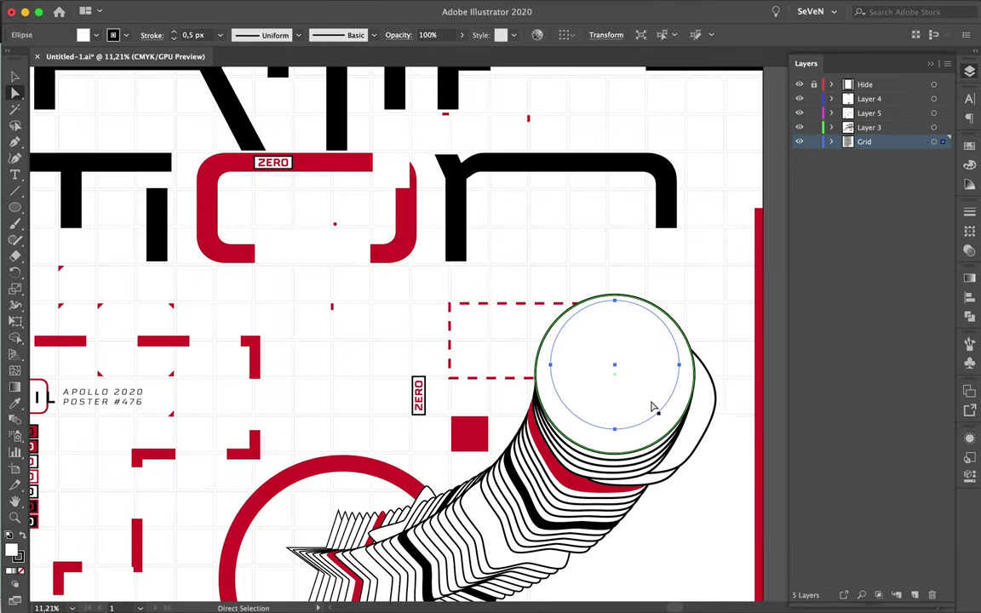
key(i)
click(511, 303)
drag(943, 141, 943, 99)
Give the dashed ring a heavier stroke weight in the Stroke panel.
key(v)
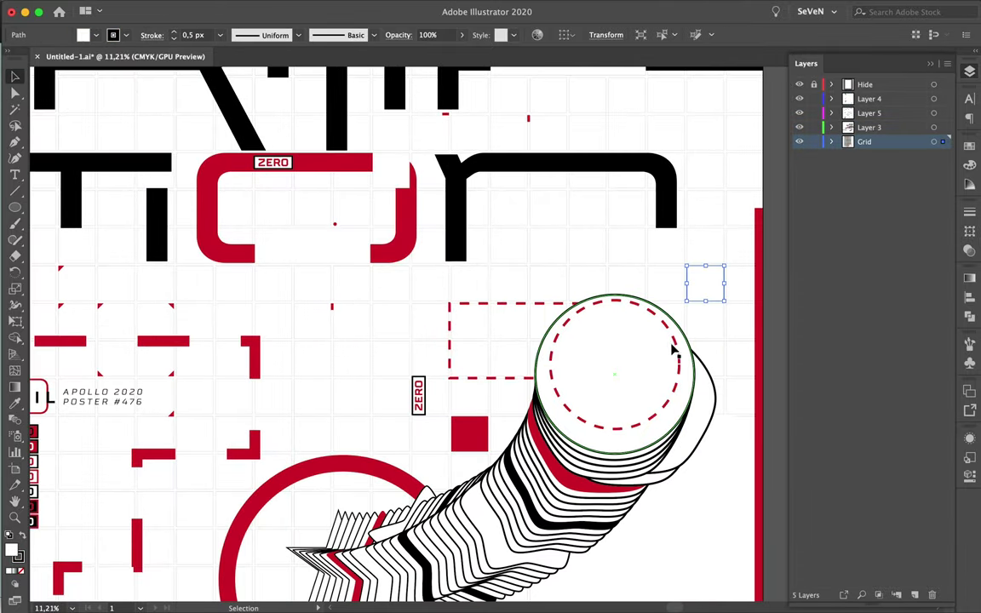
click(969, 211)
triple_click(848, 224)
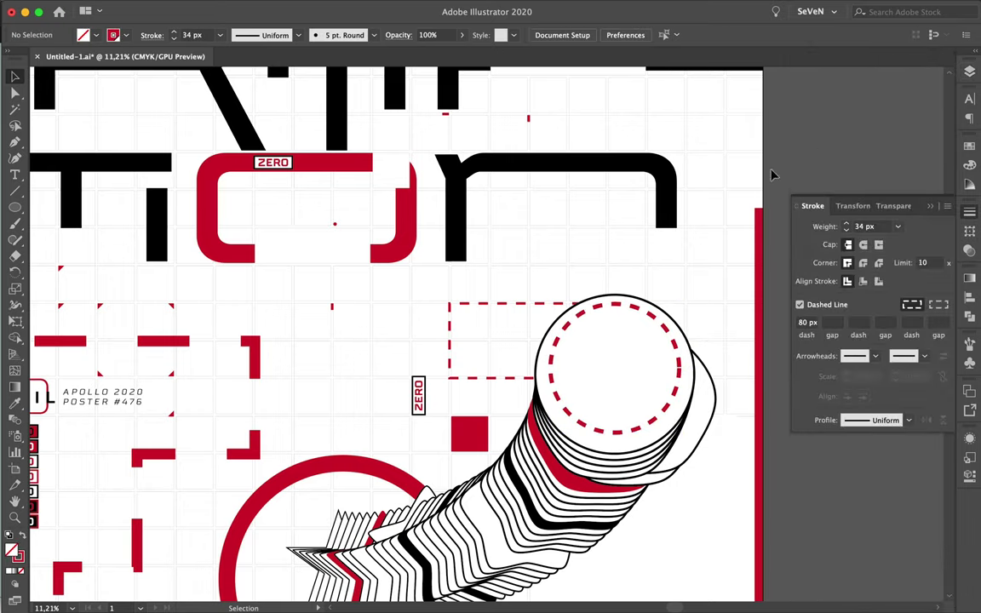
scroll(679, 219, down, 5)
scroll(646, 361, up, 5)
scroll(431, 445, up, 2)
scroll(411, 368, down, 4)
Move the #476 text to the poster's bottom-left edge and scale it up.
key(t)
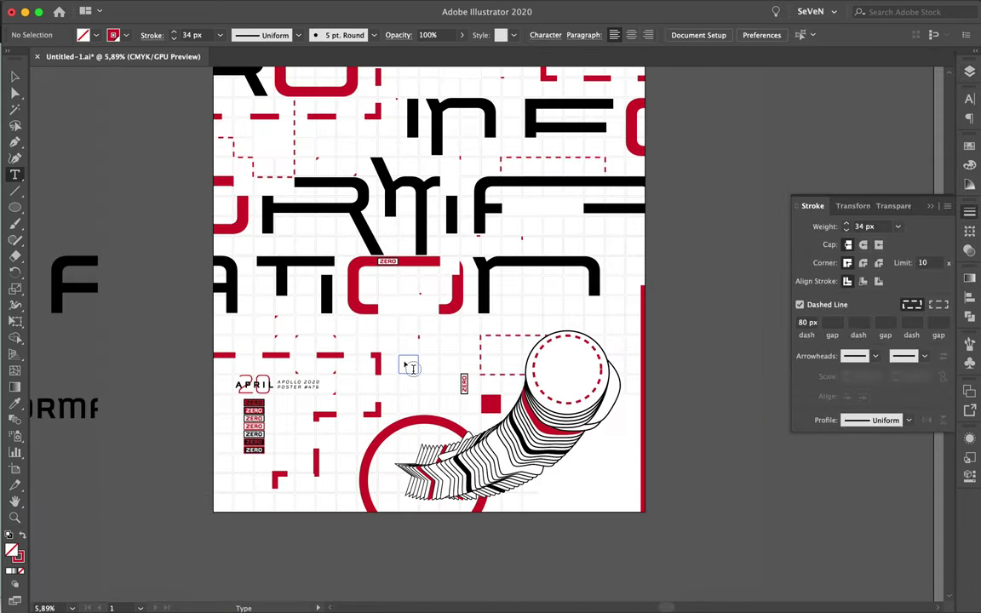
click(205, 521)
key(BackSpace)
drag(221, 521, 327, 562)
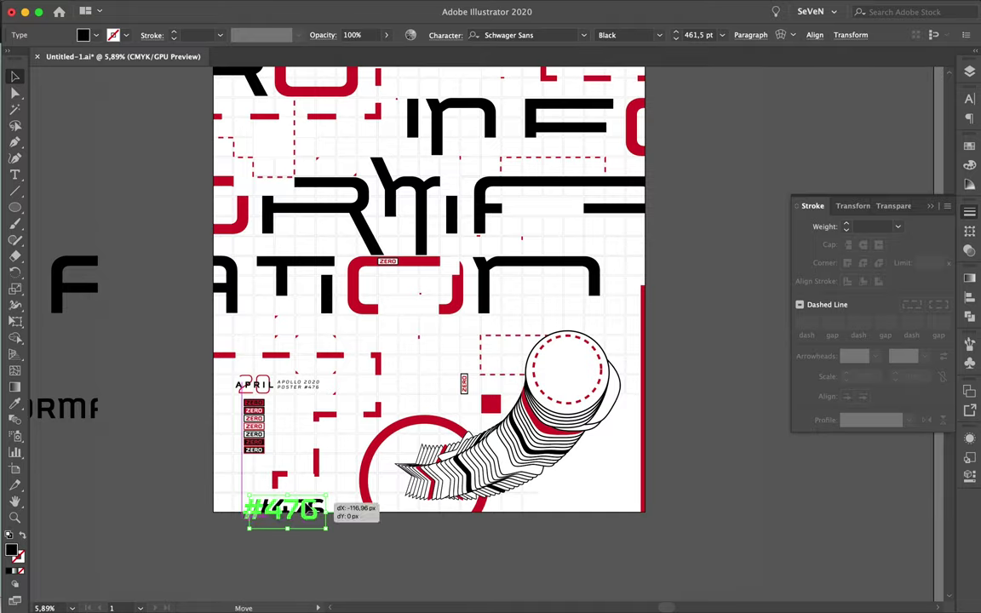
scroll(299, 498, up, 3)
mouse_move(300, 498)
mouse_down()
mouse_move(294, 516)
mouse_move(385, 454)
mouse_up()
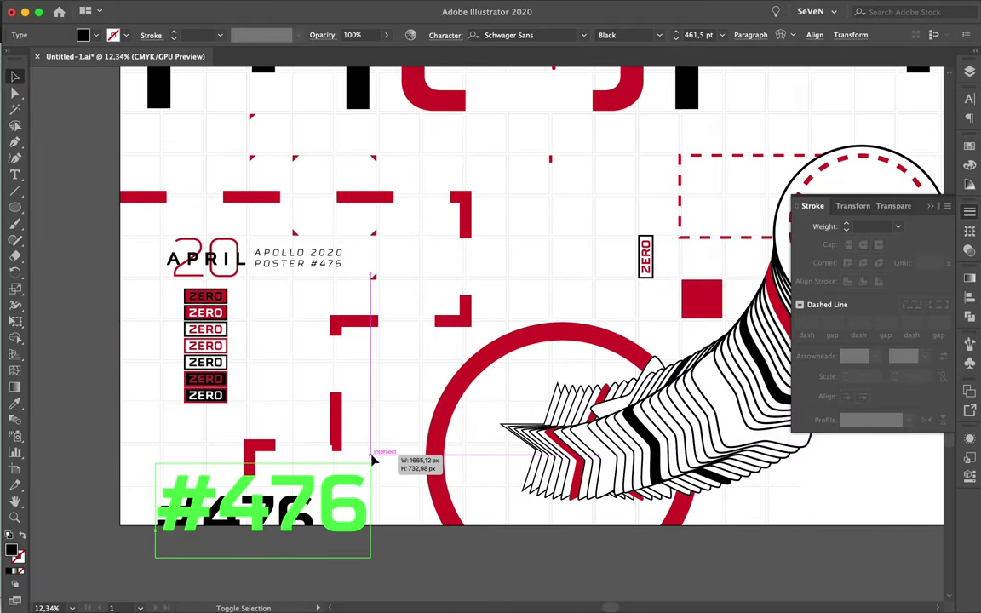
click(969, 146)
Fill #476 with light grey #AAAAAA, enlarge it further and set it on the bottom edge.
double_click(13, 552)
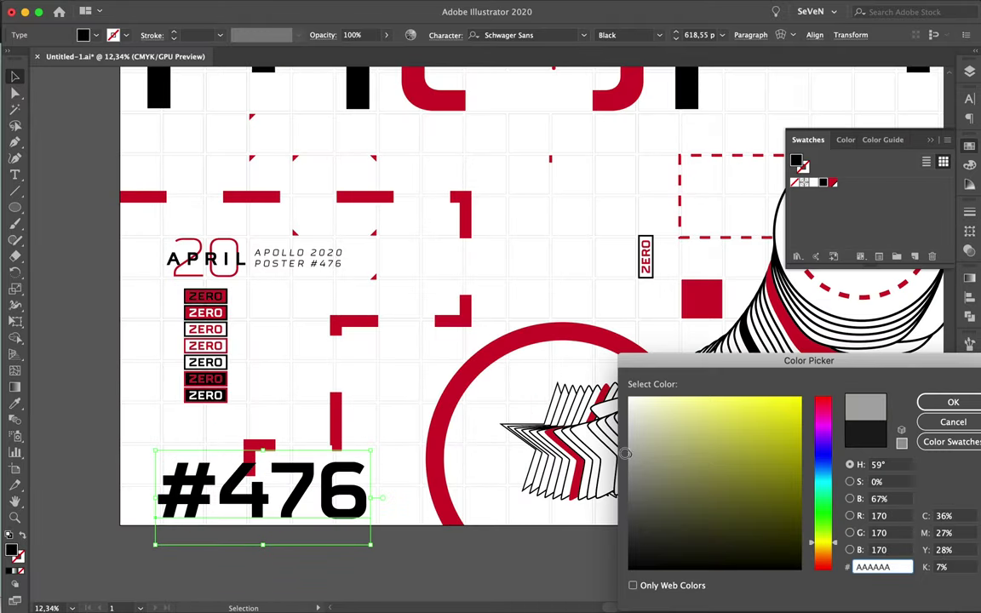
key(Return)
drag(370, 451, 408, 426)
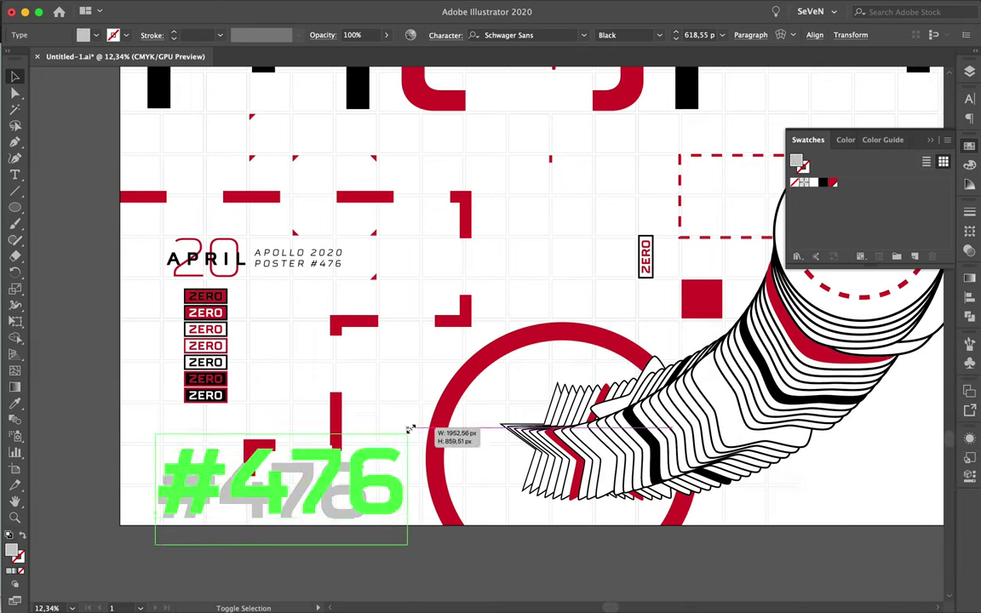
drag(378, 509, 361, 563)
scroll(387, 515, down, 1)
scroll(387, 515, down, 2)
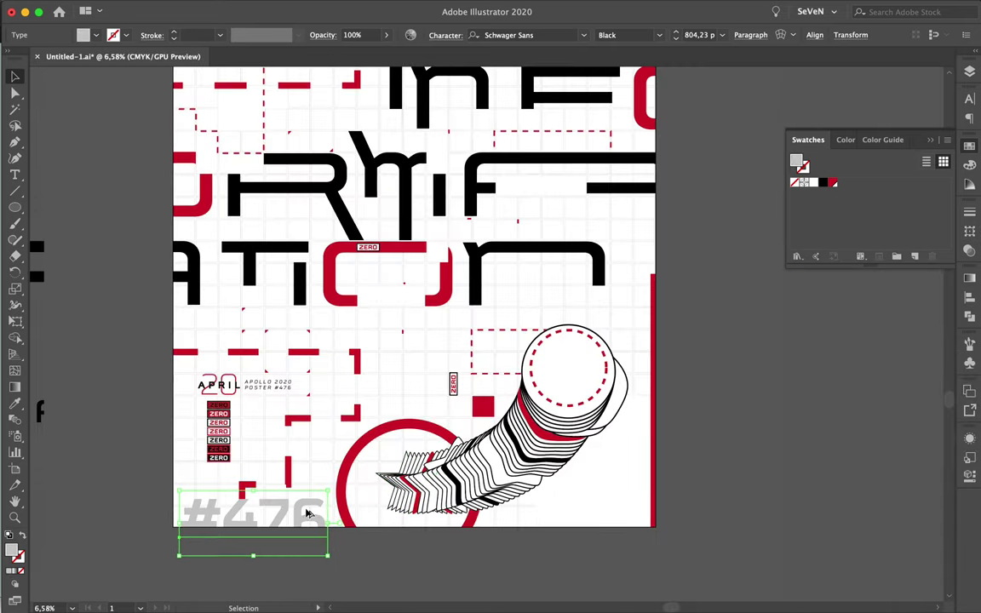
scroll(387, 515, up, 5)
Draw a grey block at the poster's left edge, narrowed to end at the R.
key(m)
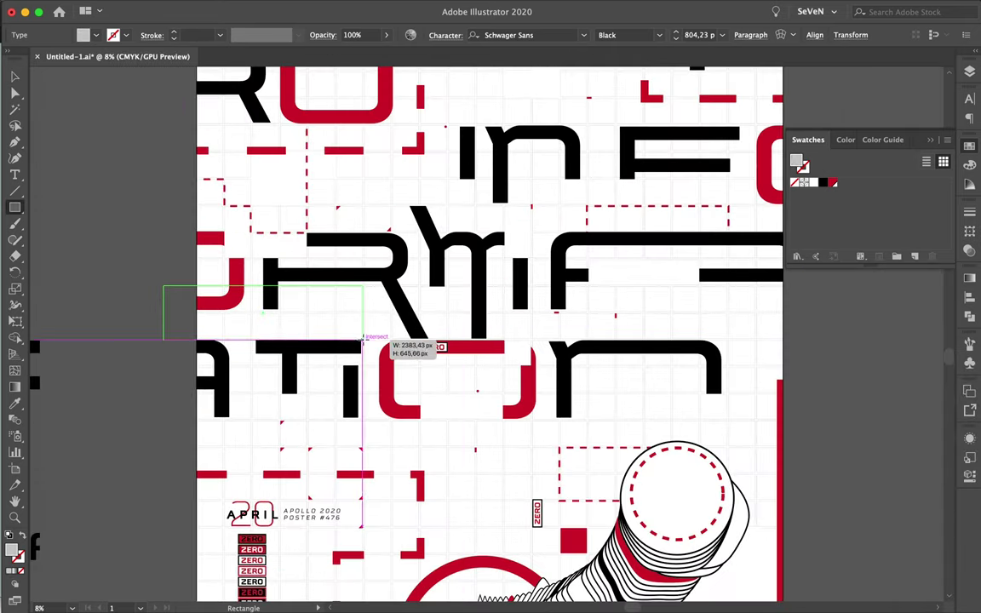
drag(362, 338, 361, 339)
key(F7)
key(v)
click(139, 222)
scroll(446, 388, up, 3)
click(445, 387)
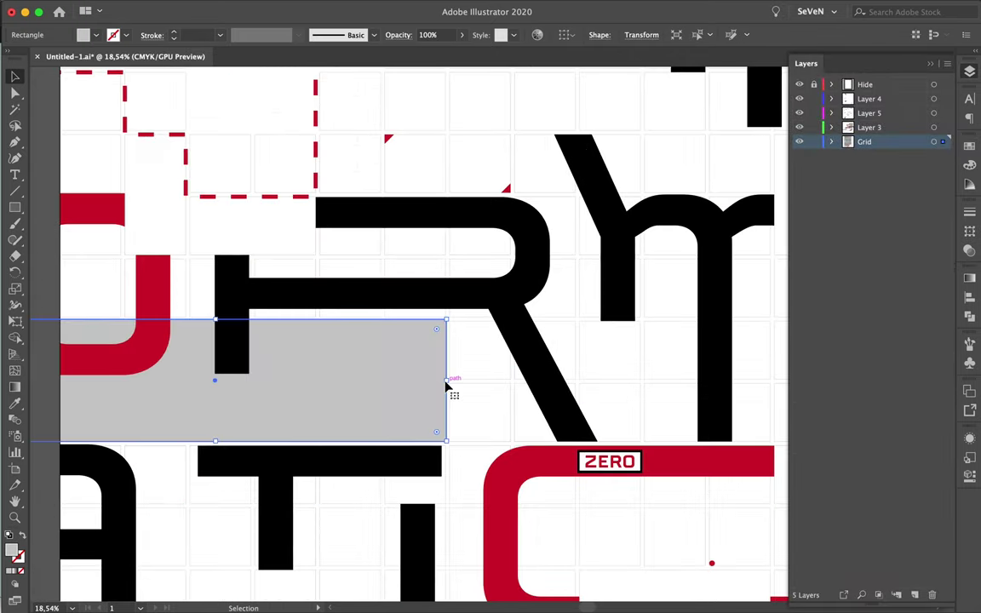
drag(229, 382, 249, 382)
scroll(322, 363, down, 2)
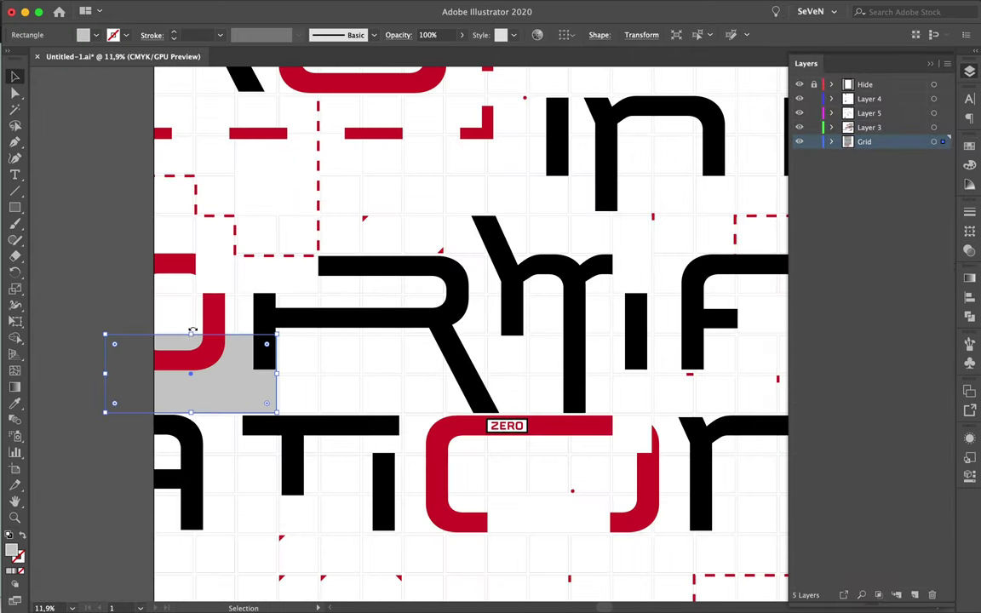
scroll(392, 345, down, 2)
Make a small grey swatch square and drop a copy below it.
click(265, 484)
key(v)
scroll(464, 294, up, 4)
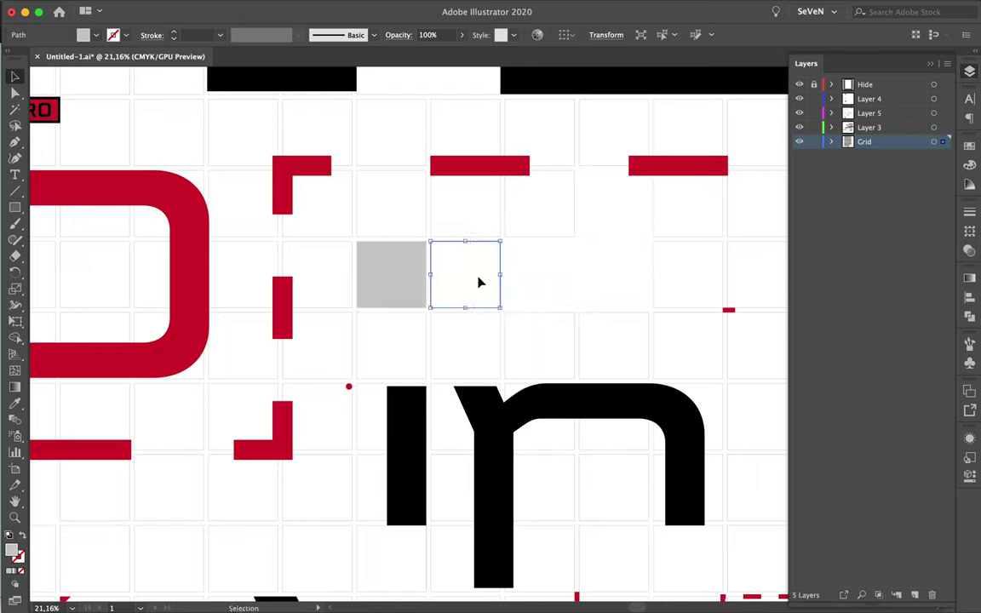
drag(942, 143, 941, 128)
scroll(443, 260, up, 3)
mouse_move(500, 308)
mouse_down()
mouse_move(444, 254)
mouse_move(433, 317)
mouse_up()
Fill the lower swatch red, shrink the three swatch squares and copy the trio elsewhere.
key(i)
click(522, 70)
key(v)
scroll(484, 264, down, 2)
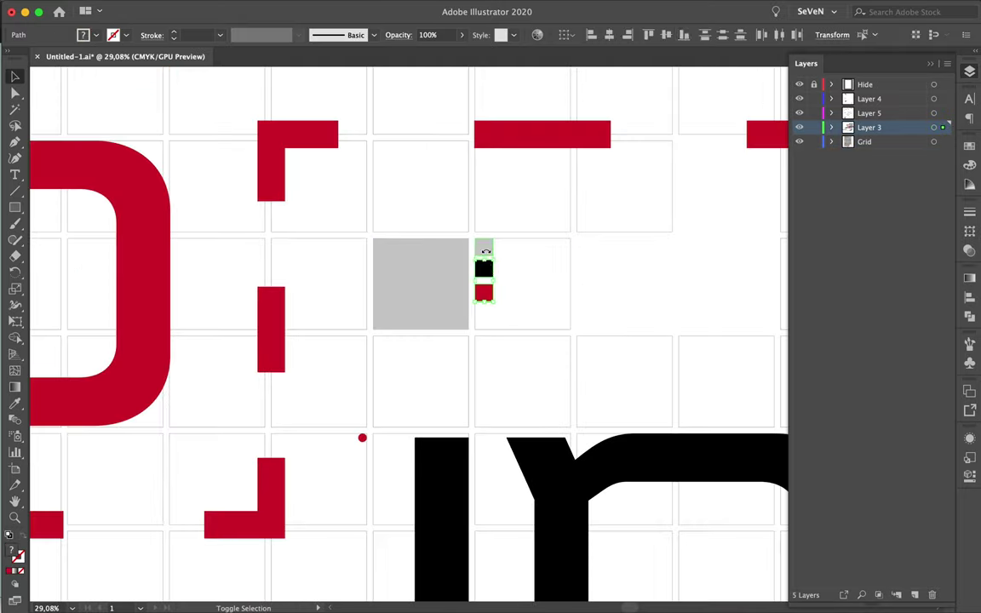
scroll(593, 246, down, 5)
scroll(511, 255, up, 7)
drag(509, 278, 491, 222)
click(547, 157)
scroll(548, 157, down, 6)
mouse_move(572, 223)
mouse_down()
mouse_move(679, 299)
mouse_move(693, 418)
mouse_up()
Place the swatch trio copy inside the letter F.
scroll(679, 299, up, 5)
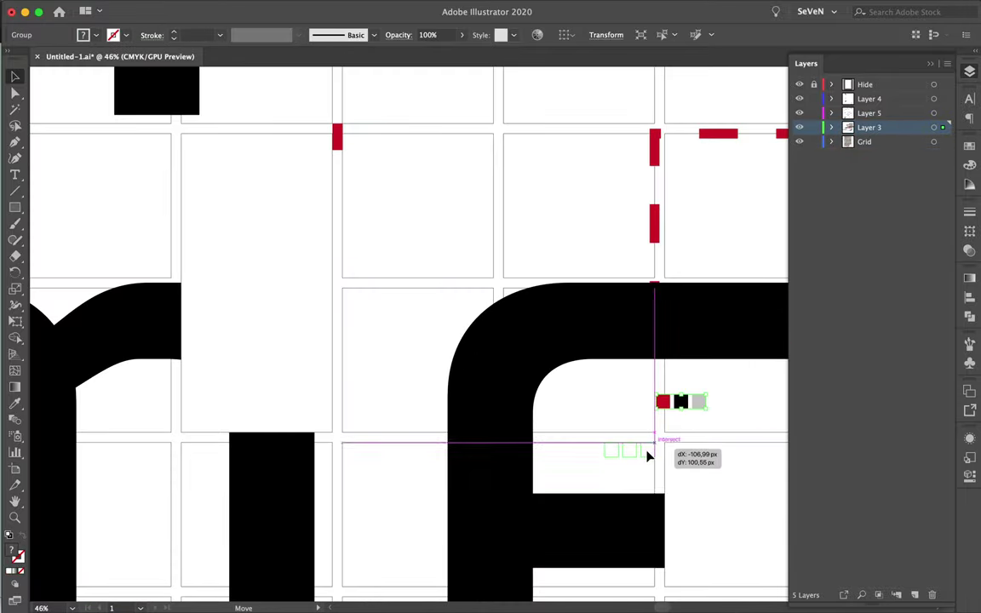
scroll(647, 457, down, 5)
scroll(434, 280, up, 2)
scroll(591, 190, up, 3)
drag(648, 457, 591, 191)
click(121, 294)
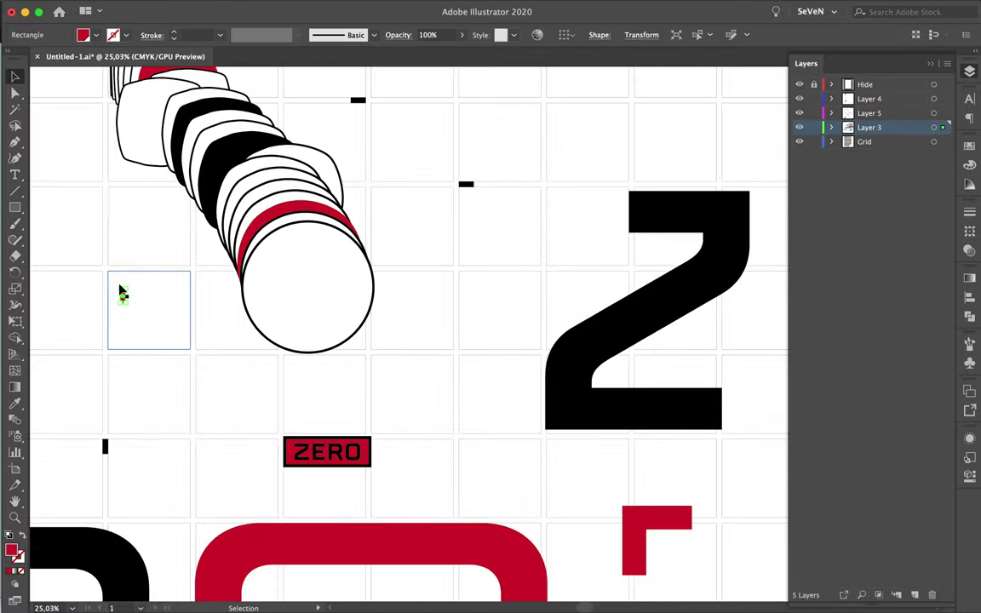
Move the red bar into the grid gutter and a small mark beside the ZERO label.
scroll(122, 294, up, 3)
drag(251, 381, 313, 438)
scroll(313, 438, up, 5)
scroll(246, 438, up, 3)
scroll(191, 432, down, 15)
drag(190, 432, 475, 460)
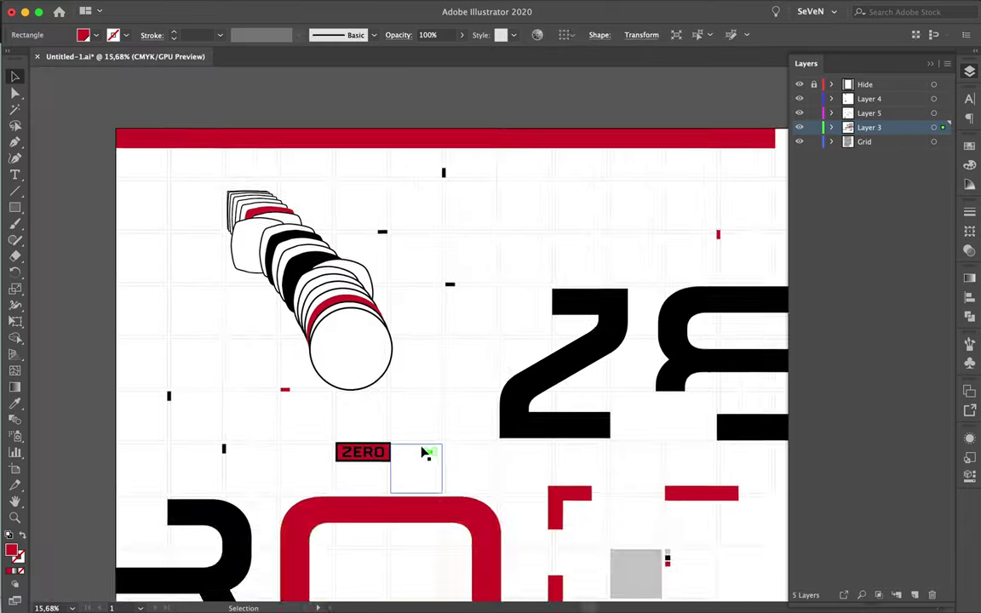
scroll(411, 398, up, 5)
scroll(475, 460, up, 5)
click(455, 438)
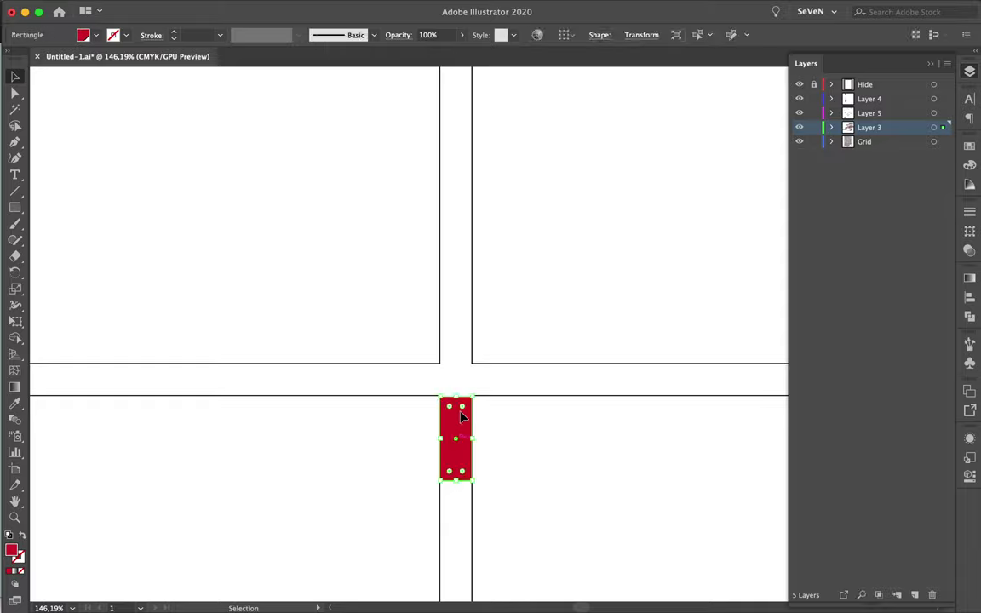
scroll(451, 359, down, 10)
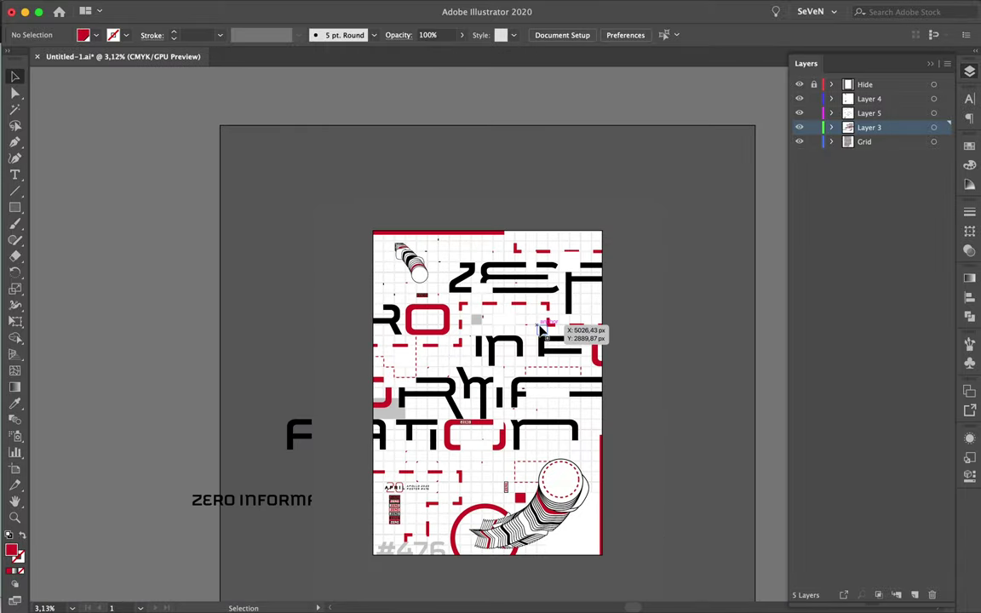
Enlarge the grey #476 text and shift it along the poster's bottom edge.
click(400, 549)
scroll(392, 545, up, 3)
mouse_move(314, 525)
mouse_down()
mouse_move(440, 408)
mouse_move(318, 499)
mouse_up()
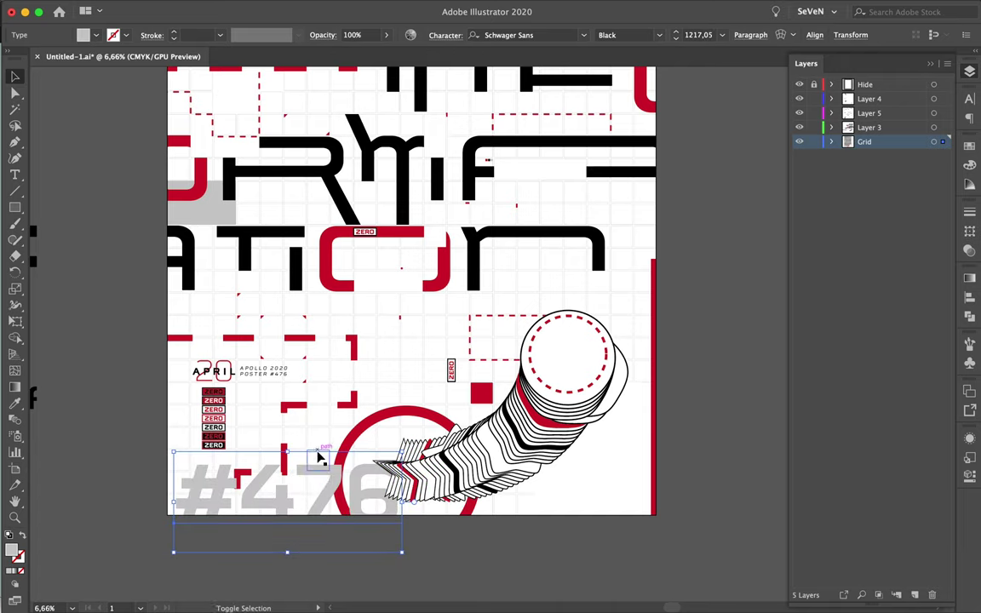
shift+click(325, 456)
scroll(336, 556, up, 2)
shift+click(302, 491)
click(560, 538)
drag(344, 464, 354, 477)
scroll(553, 520, down, 3)
scroll(661, 524, down, 2)
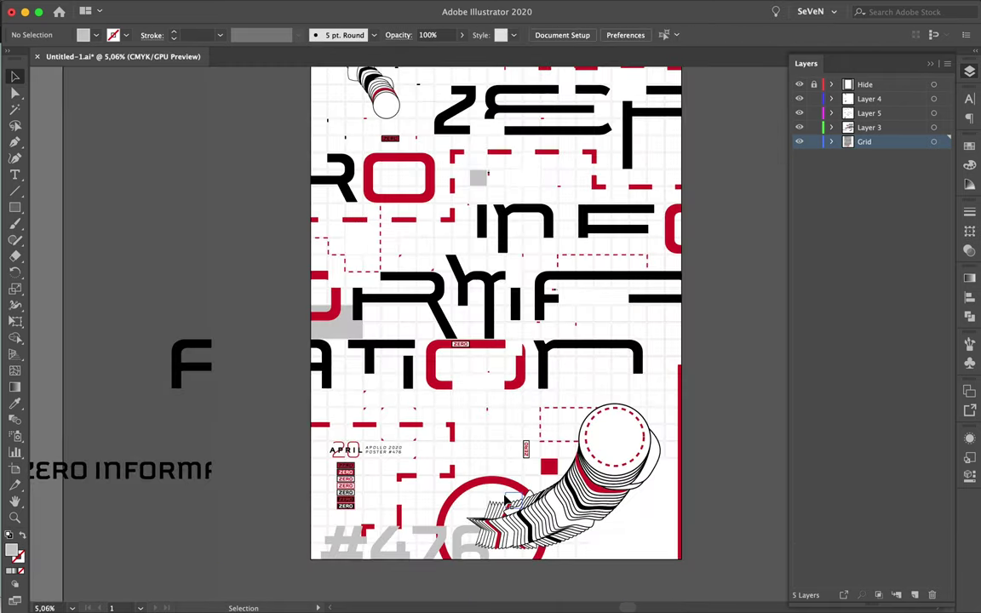
Move a red circle onto Layer 3, shrink it and place it behind the cylinder's end.
key(a)
click(477, 504)
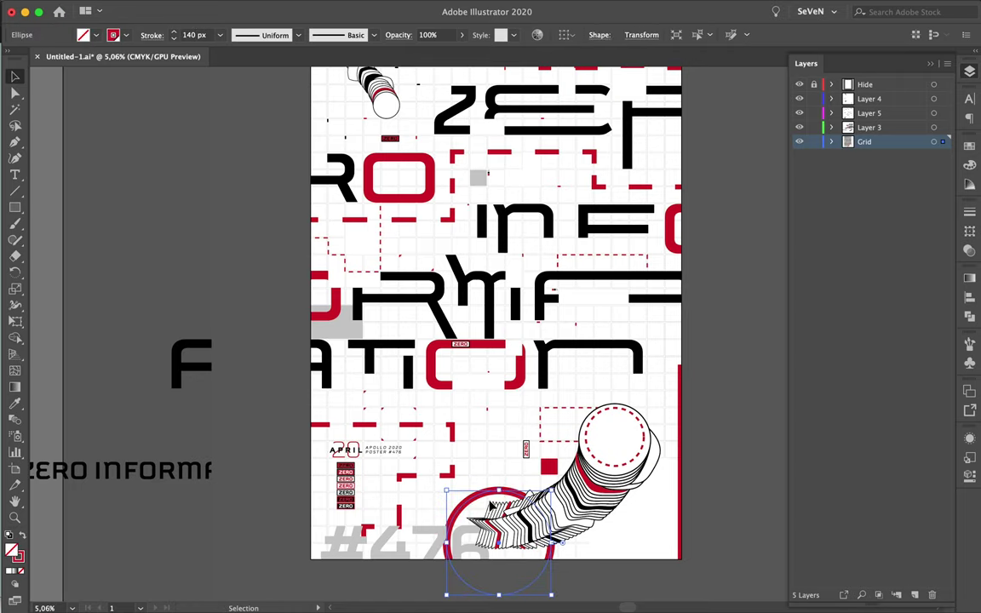
drag(942, 143, 946, 127)
click(595, 577)
mouse_move(642, 549)
mouse_down()
mouse_move(648, 604)
mouse_move(664, 549)
mouse_up()
drag(666, 549, 670, 564)
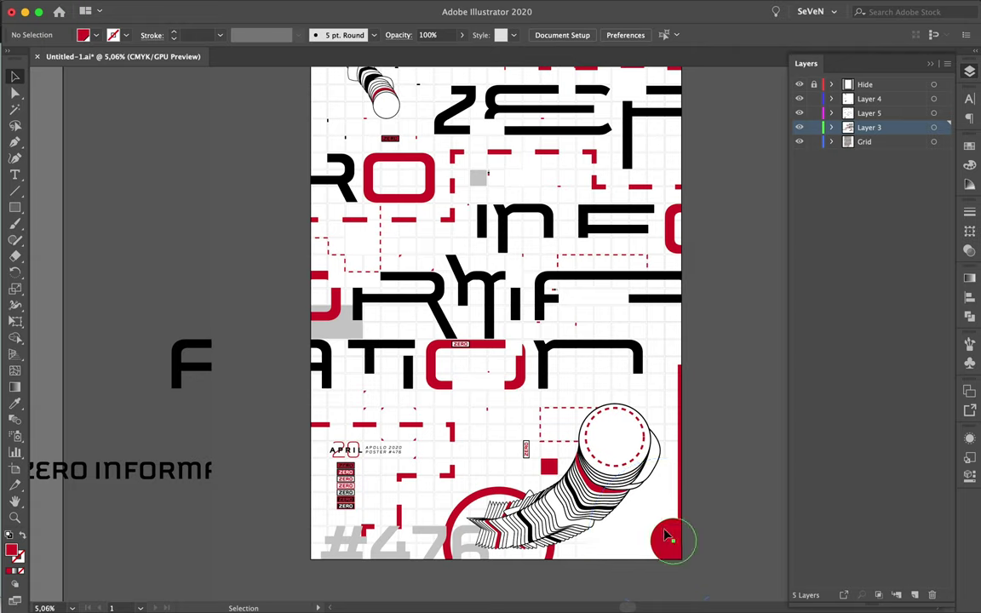
scroll(723, 412, down, 1)
key(super+shift+a)
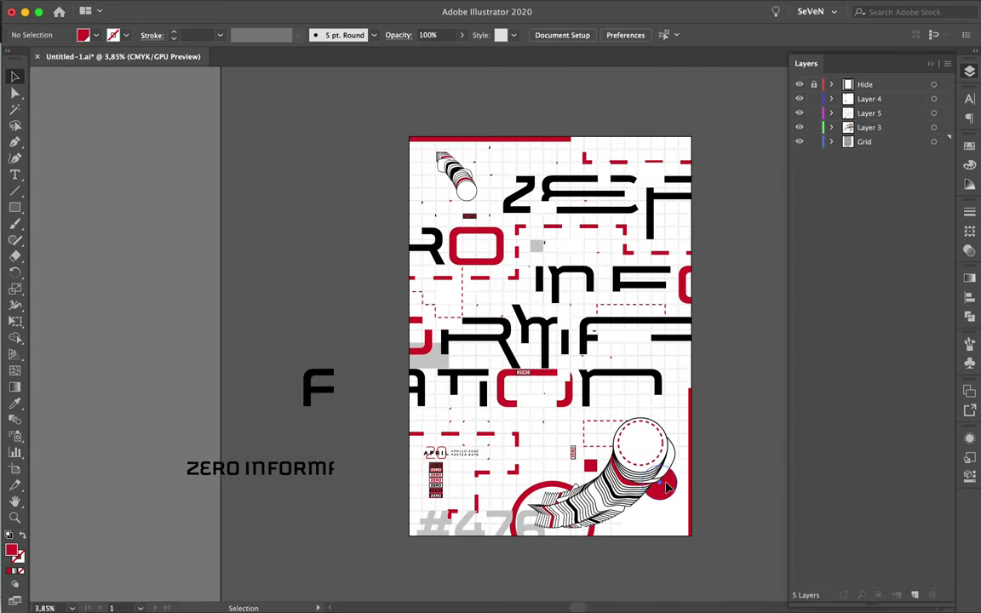
Draw a tall red rectangle bar at the poster's top-left edge.
scroll(401, 153, up, 3)
key(m)
drag(359, 149, 394, 230)
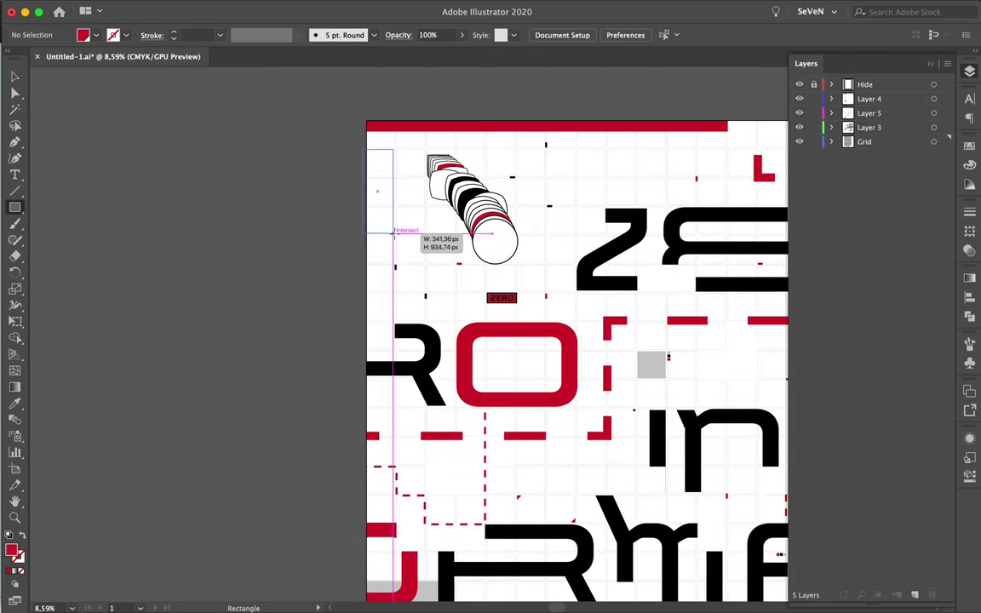
key(v)
scroll(311, 242, down, 2)
click(492, 207)
key(super+shift+a)
Nudge the red corner bracket along the top of the poster.
click(630, 196)
scroll(678, 196, up, 4)
drag(942, 142, 943, 129)
scroll(511, 256, down, 3)
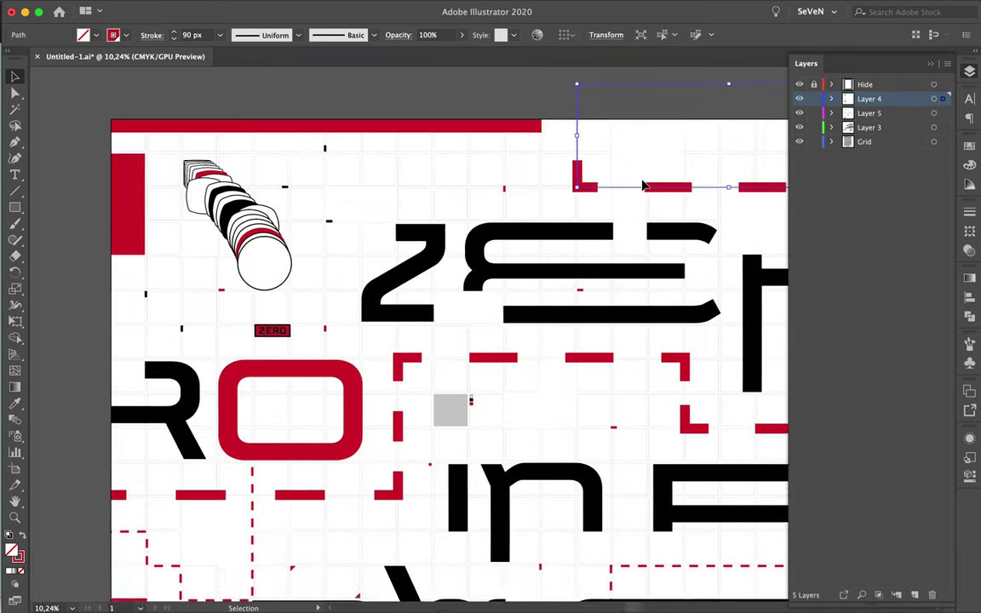
scroll(555, 300, down, 5)
scroll(426, 384, down, 10)
Check several grid cells, clear the selection, and show the finished poster alone on black.
click(302, 439)
click(302, 426)
drag(131, 401, 324, 486)
click(450, 330)
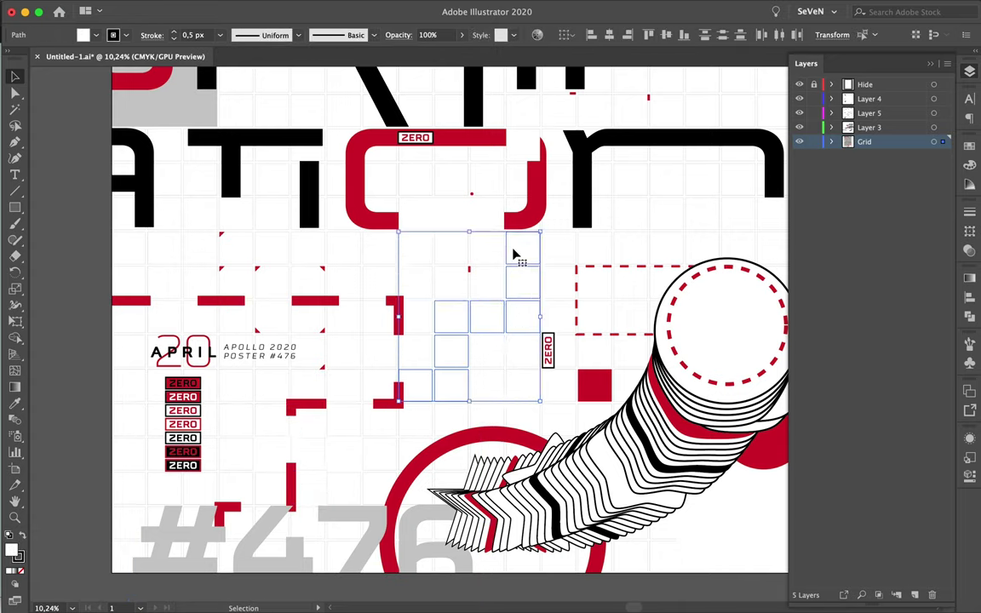
click(531, 391)
scroll(531, 391, down, 3)
scroll(596, 357, down, 2)
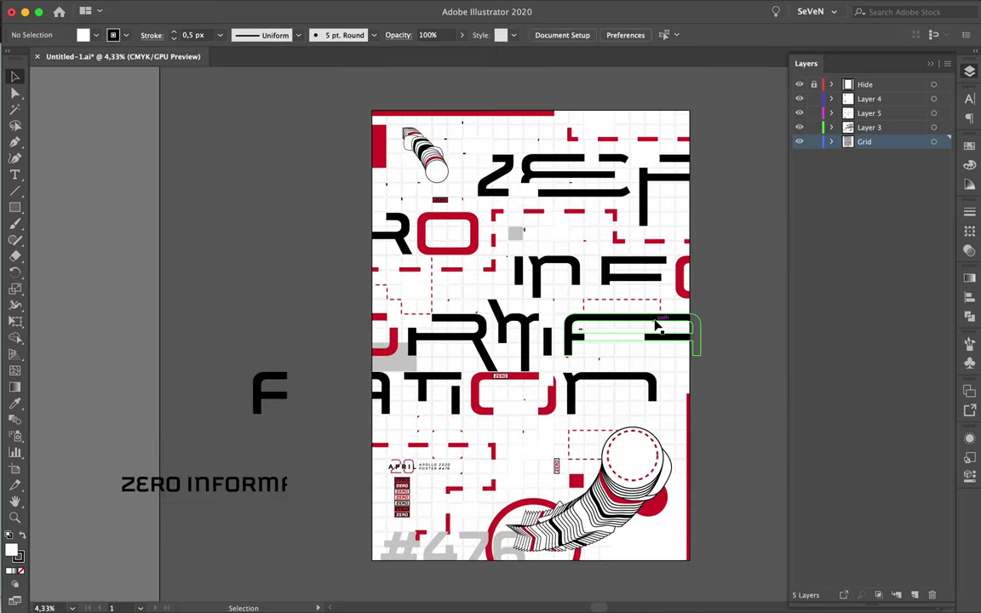
click(708, 8)
click(715, 50)
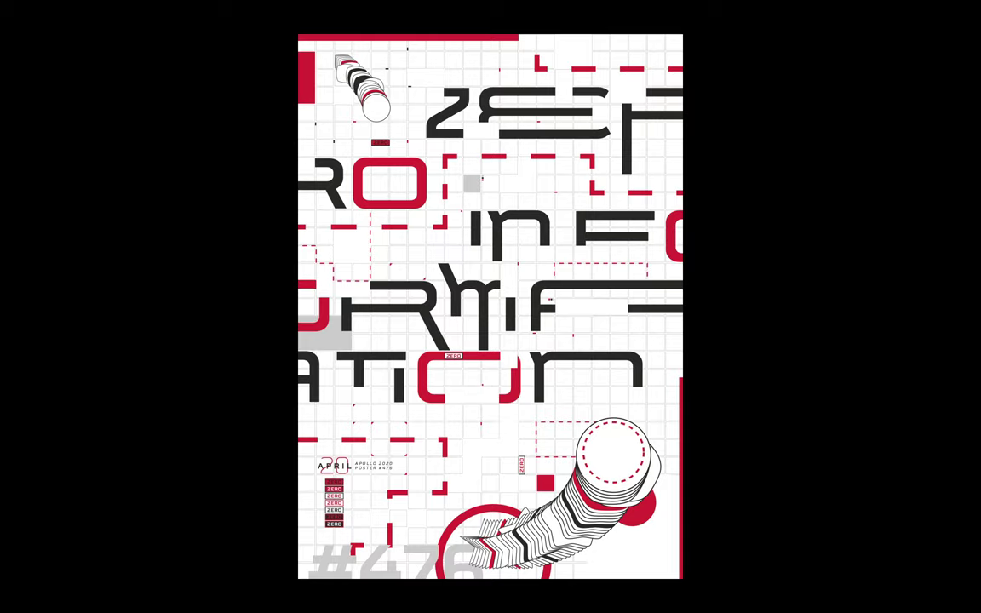